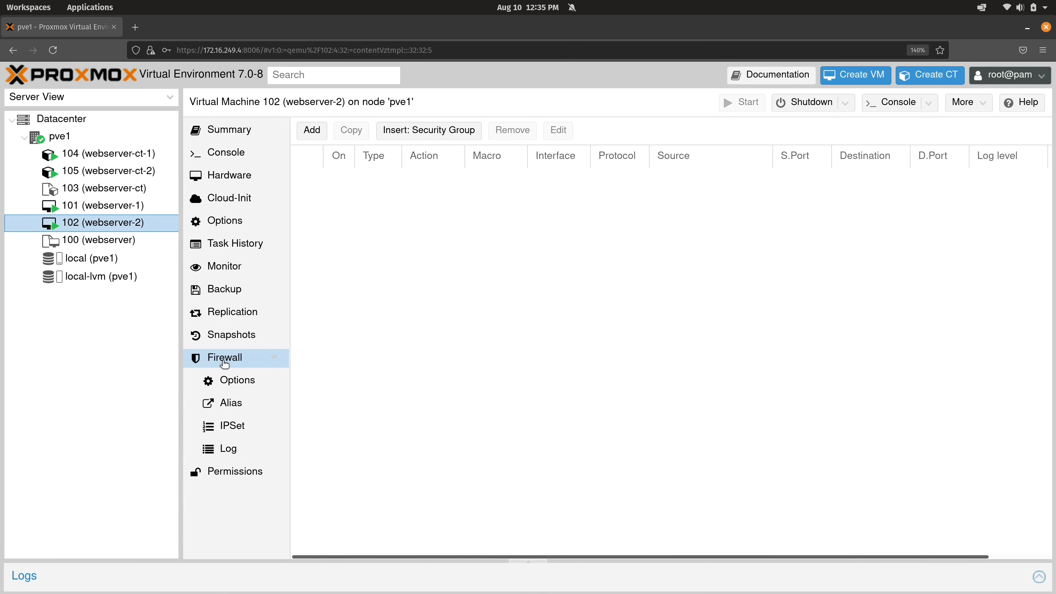
# Look over the Datacenter firewall rules, then node pve1's firewall rules
pyautogui.click(81, 121)
pyautogui.scroll(-1, 239, 395)
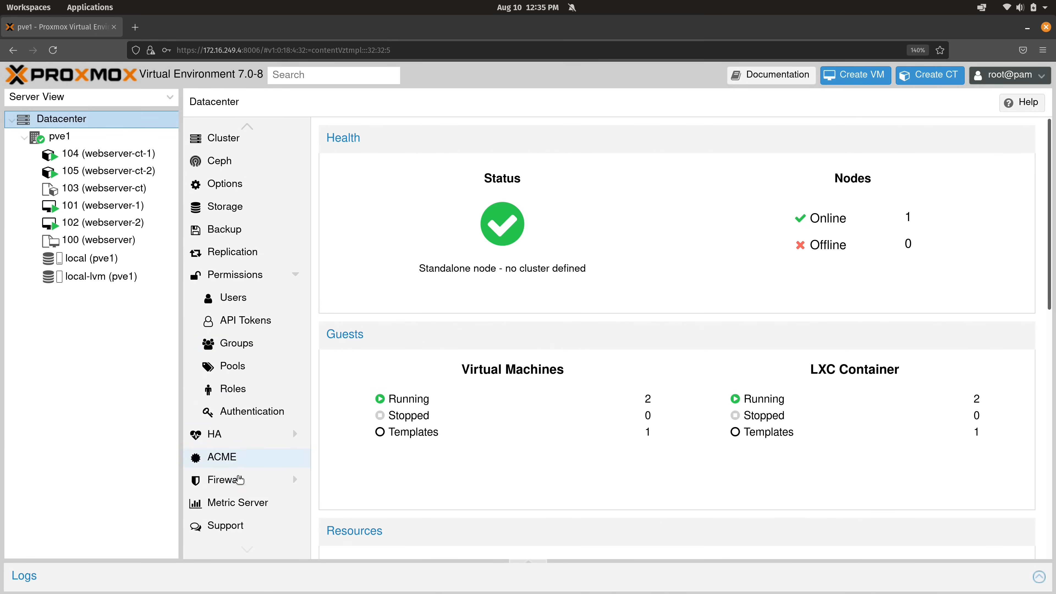
pyautogui.click(238, 480)
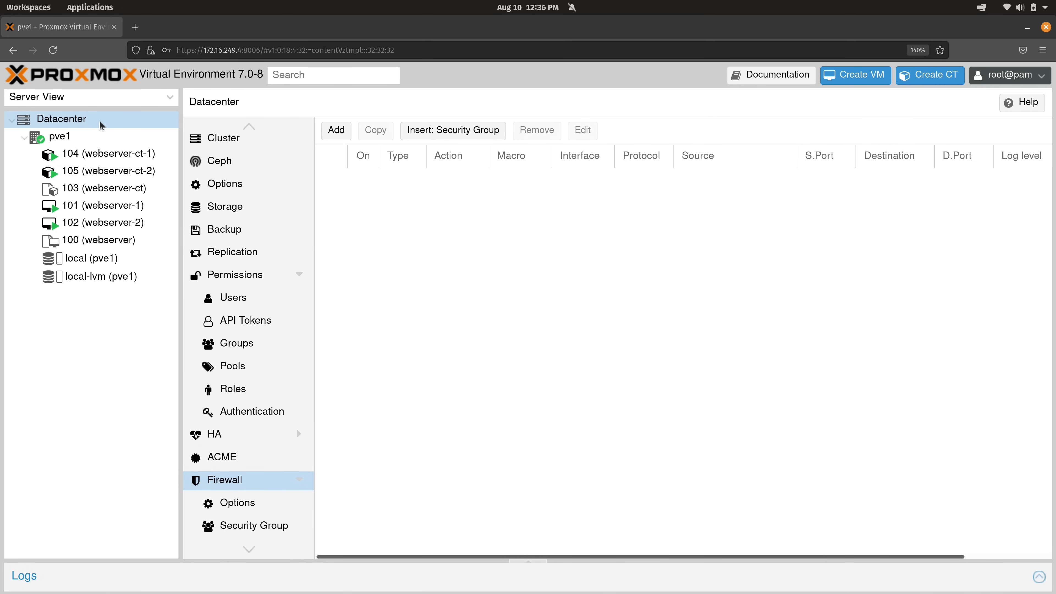
pyautogui.click(75, 138)
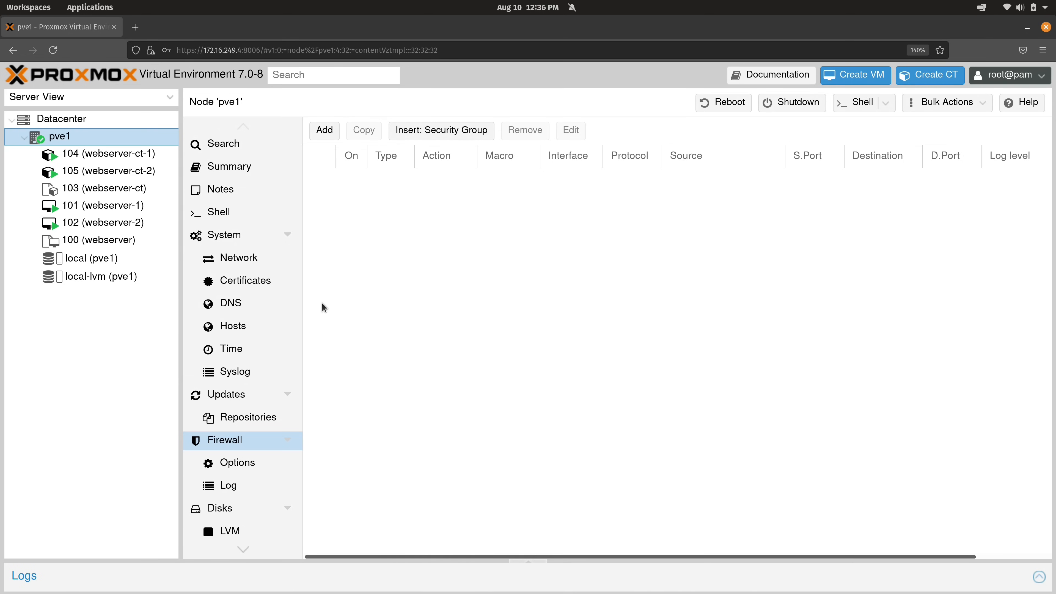
# Show the Datacenter firewall Options: Firewall No, Input Policy DROP, Output Policy ACCEPT
pyautogui.click(103, 121)
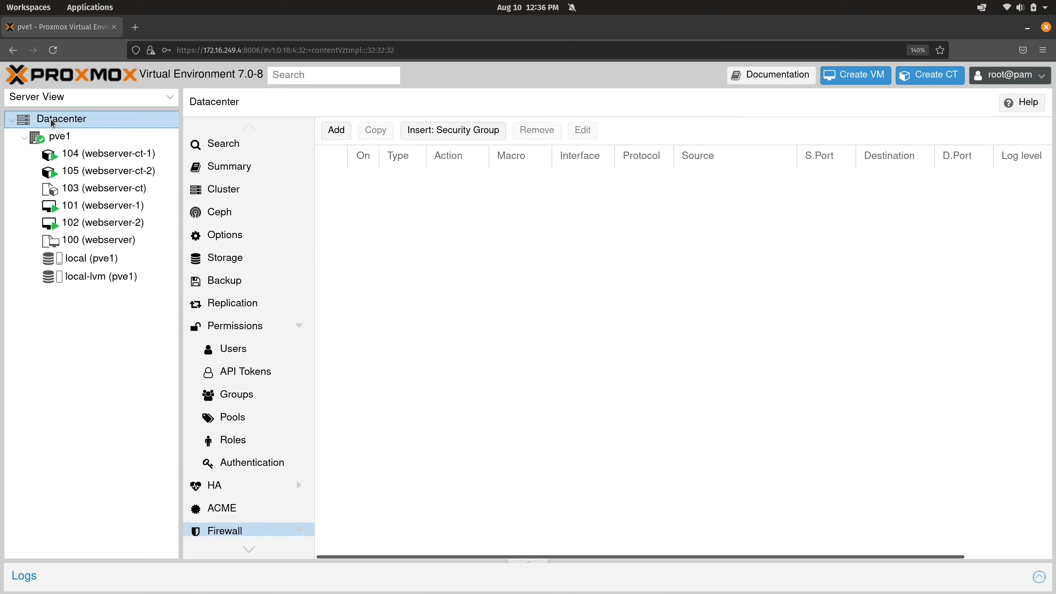
pyautogui.scroll(-5, 245, 330)
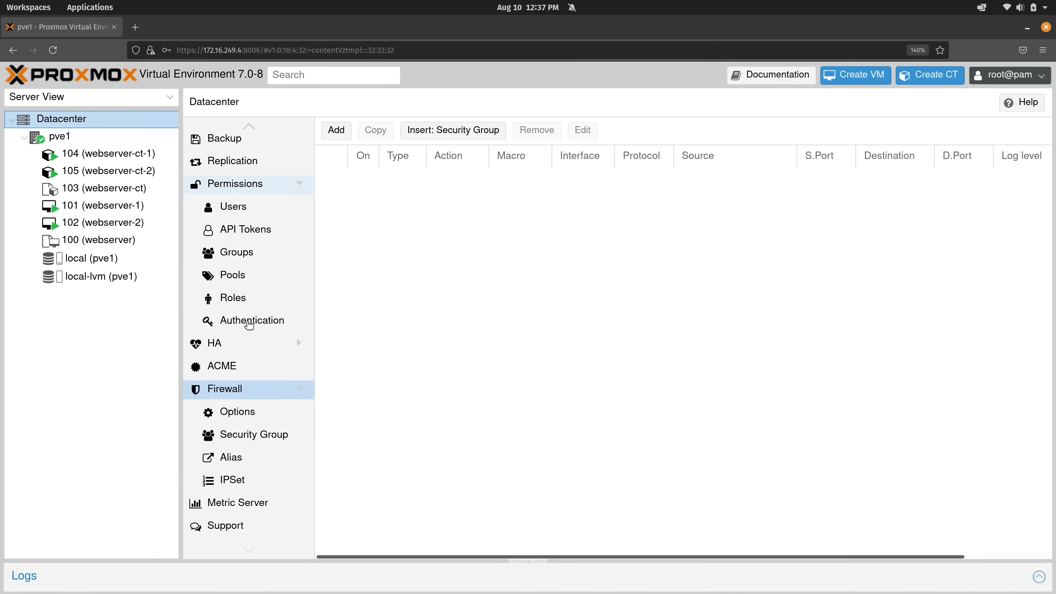
pyautogui.click(237, 410)
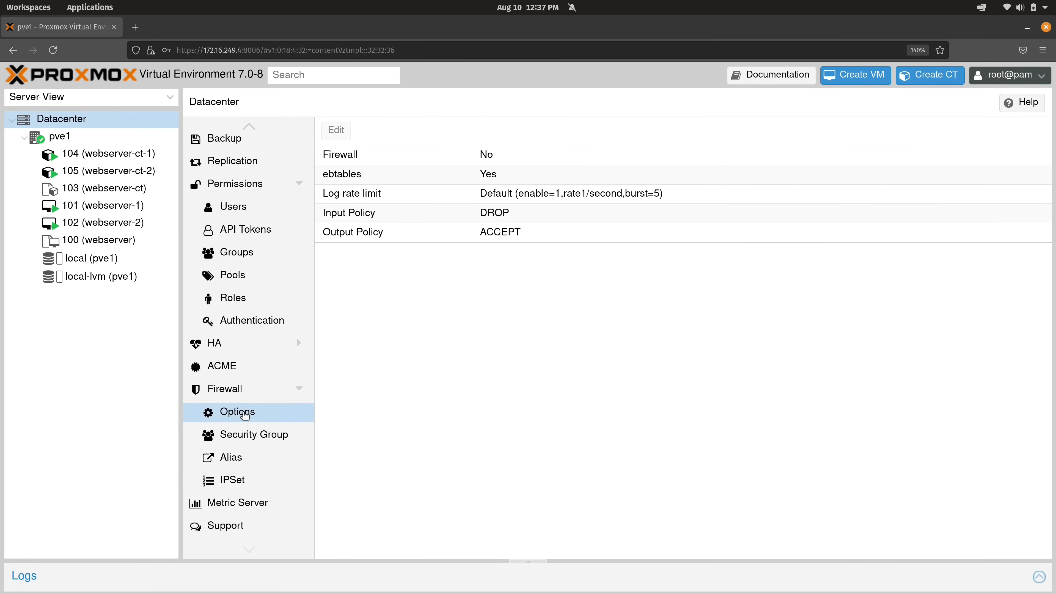
# Tick the Datacenter Firewall checkbox without confirming it, then switch to the terminal workspace
pyautogui.click(484, 153)
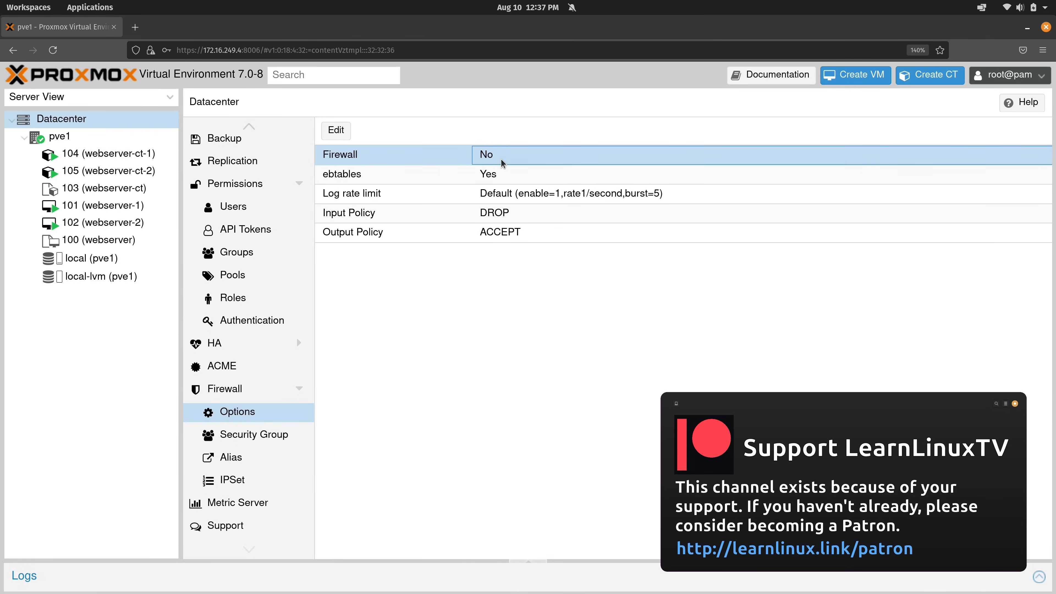
pyautogui.click(340, 131)
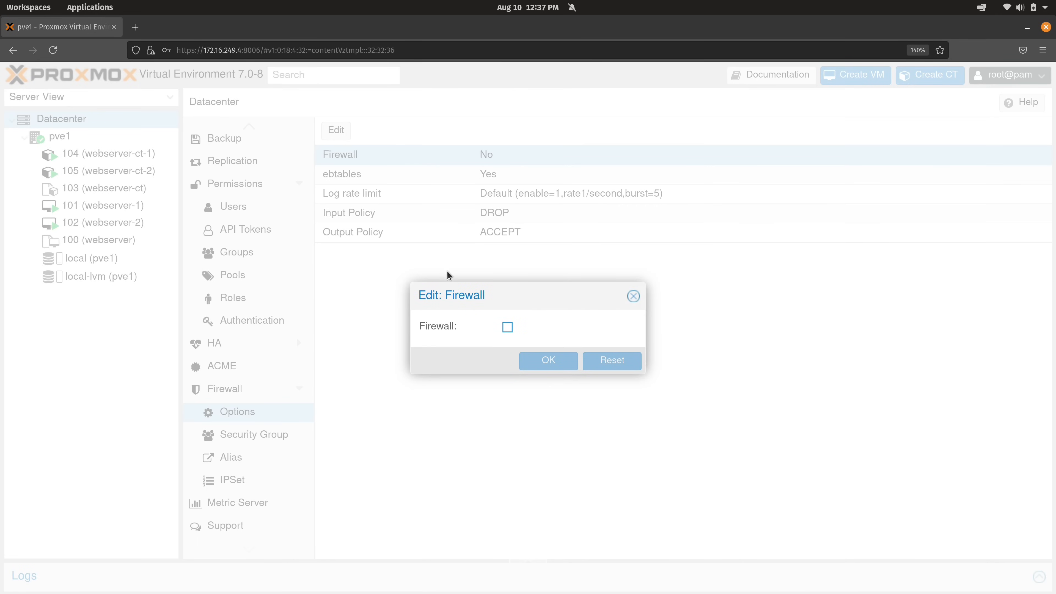
pyautogui.click(507, 327)
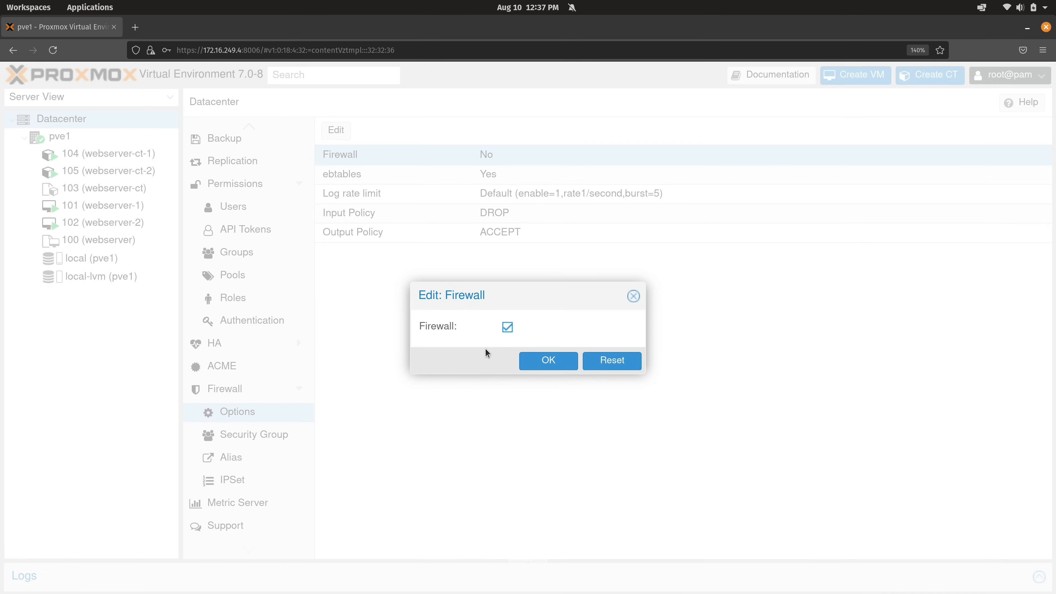
pyautogui.press('super+ctrl+Down')
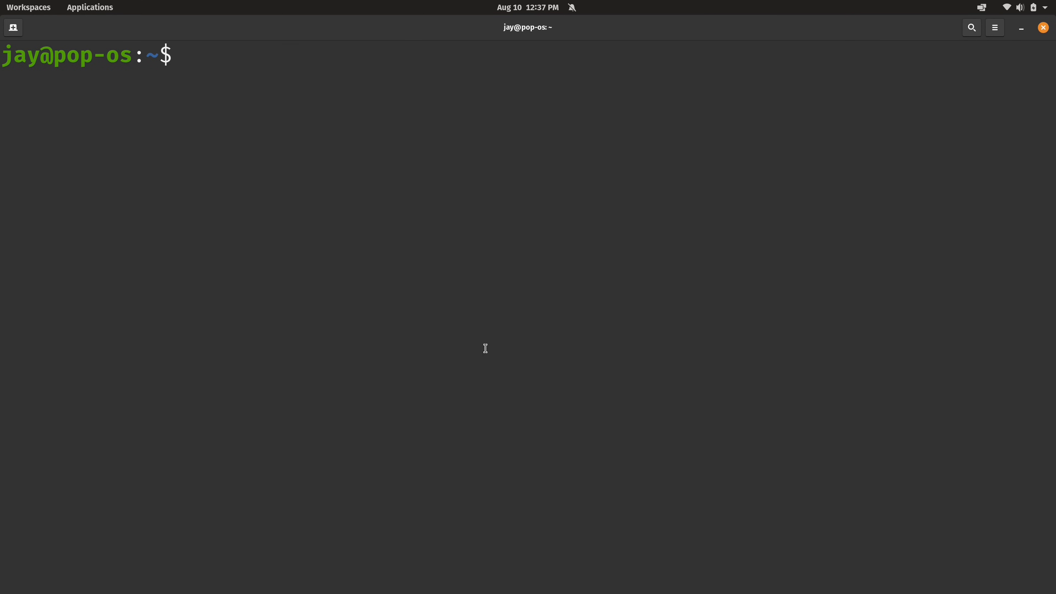
# Run a continuous ping to 172.16.249.4, then return to the Proxmox firewall dialog
pyautogui.write('ping 1')
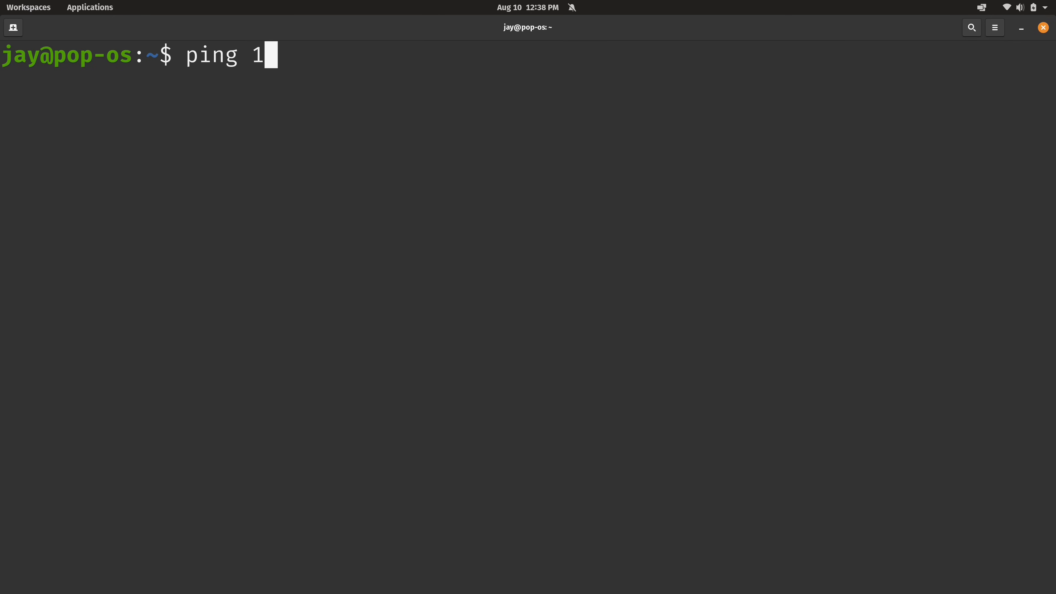
pyautogui.write('72.16.2')
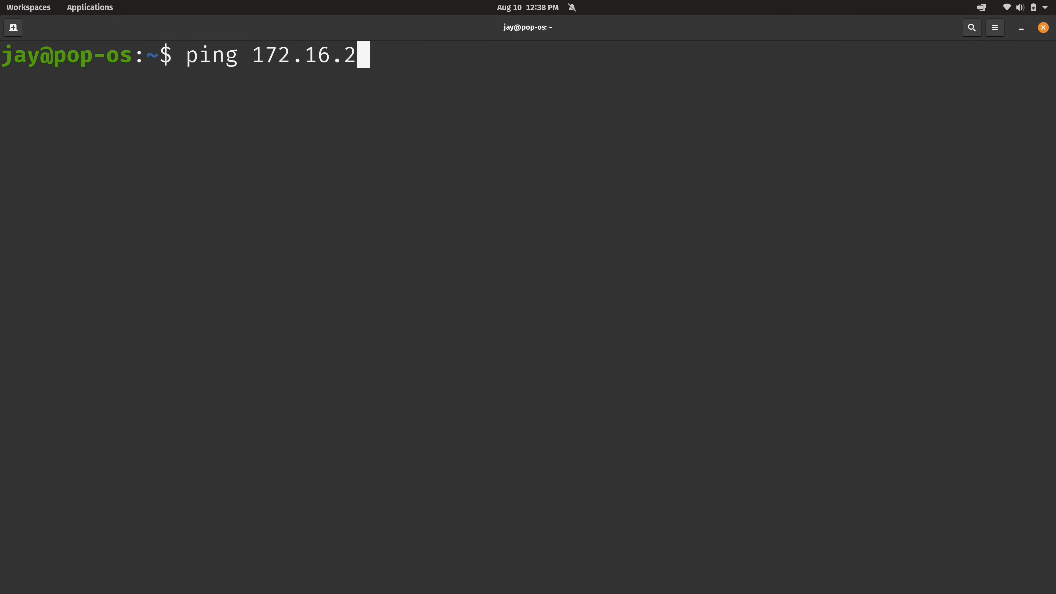
pyautogui.write('49.4')
pyautogui.press('Return')
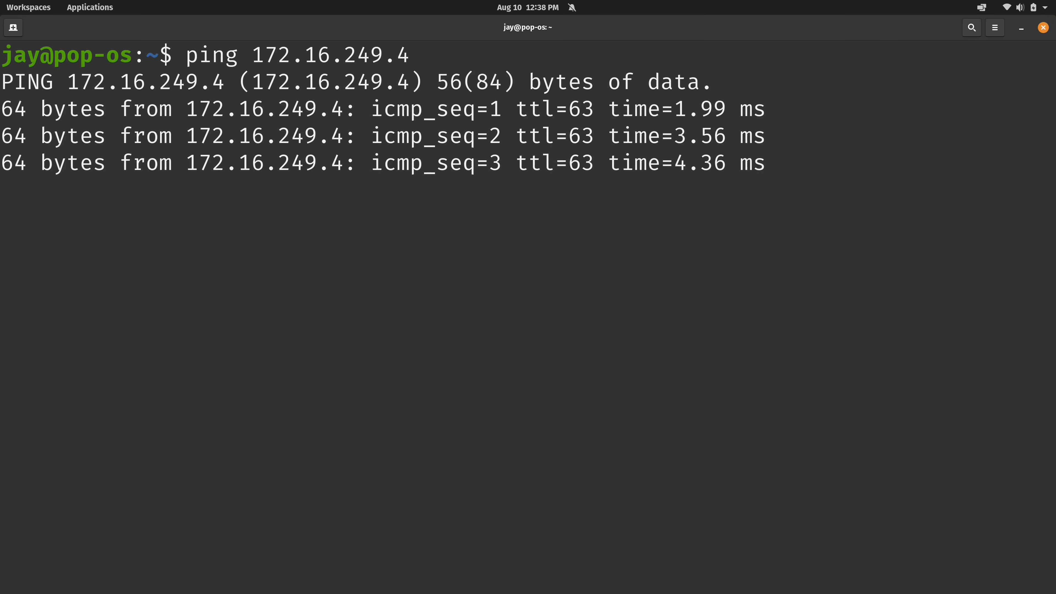
pyautogui.hotkey('alt', 'Tab')
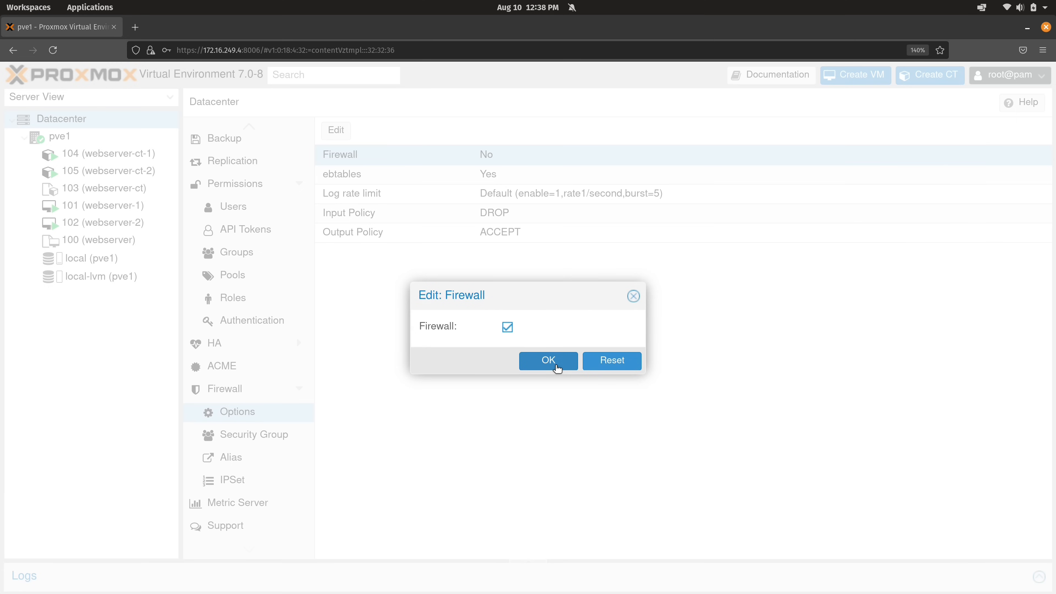
# Confirm enabling the datacenter firewall, check the ping, and reload the hanging Options page
pyautogui.click(548, 360)
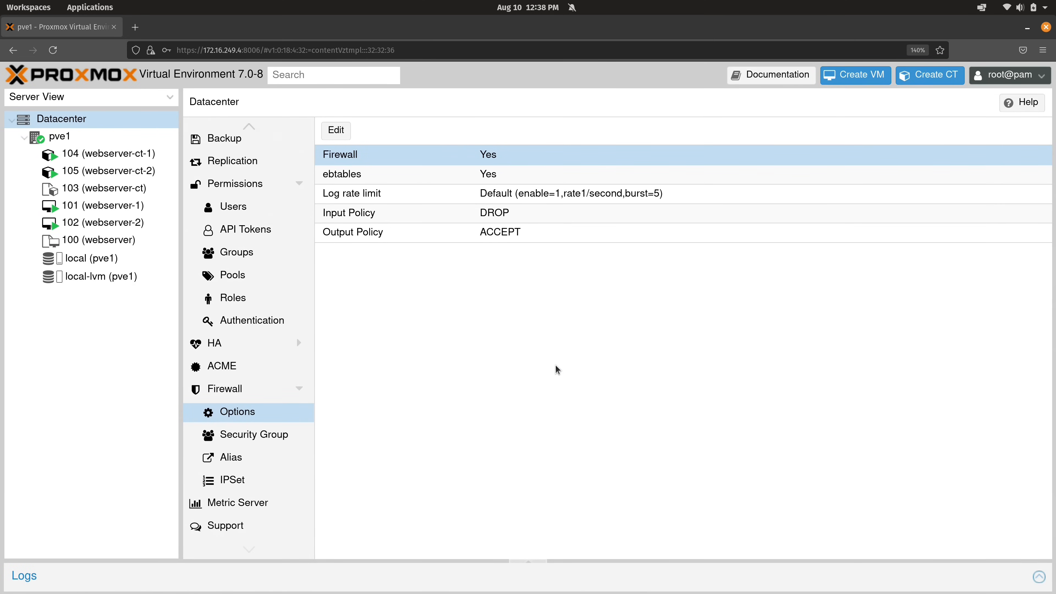
pyautogui.hotkey('alt', 'Tab')
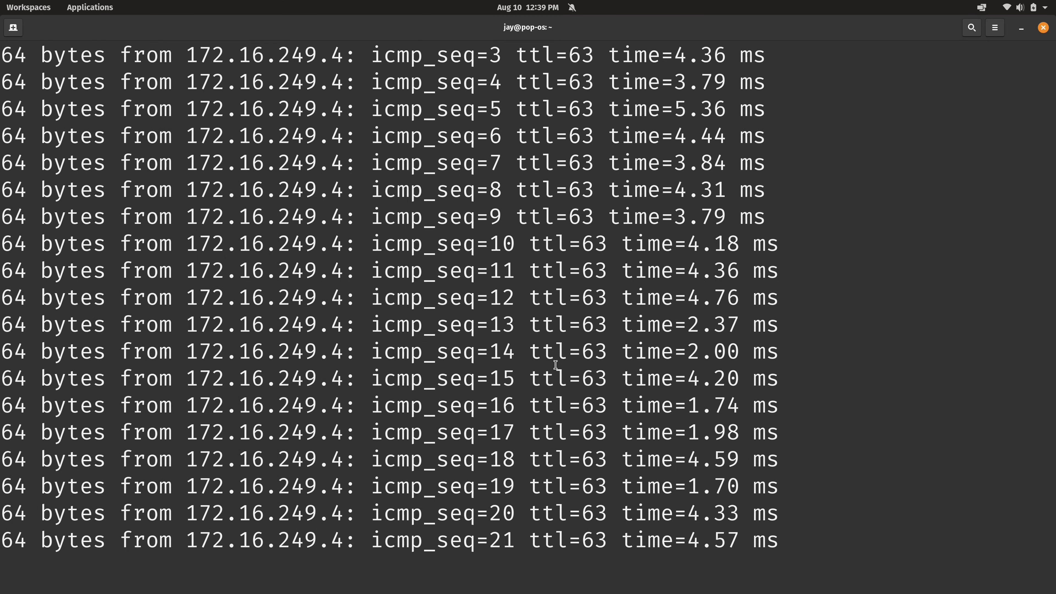
pyautogui.hotkey('alt', 'Tab')
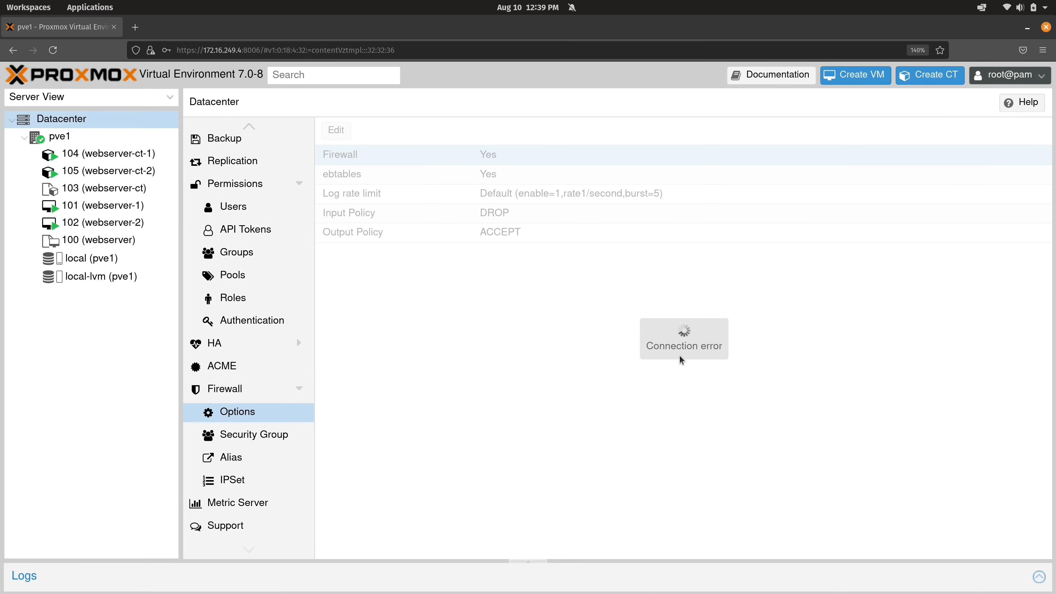
pyautogui.click(268, 366)
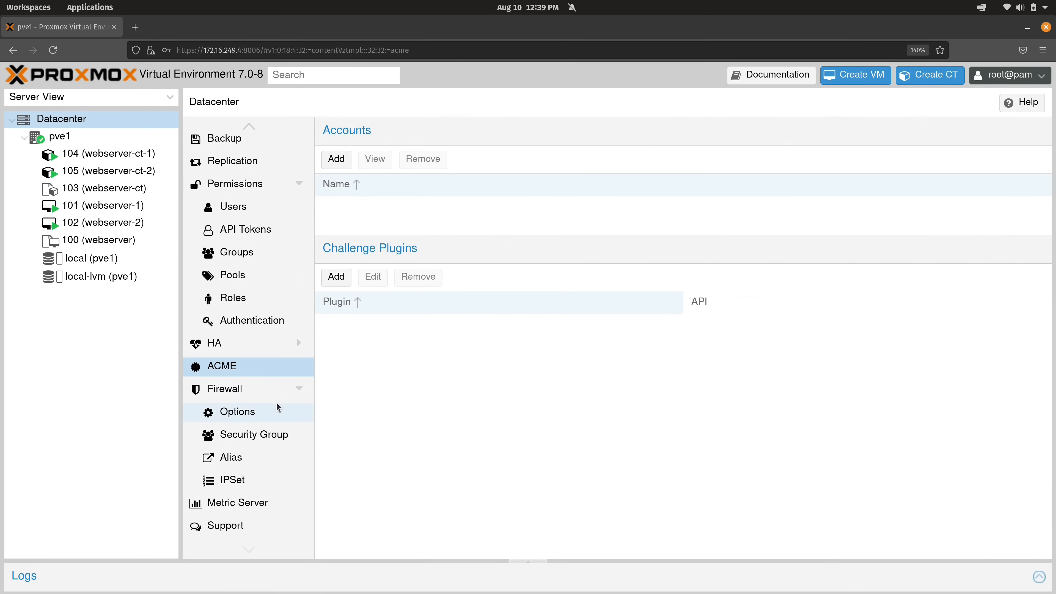
pyautogui.click(278, 411)
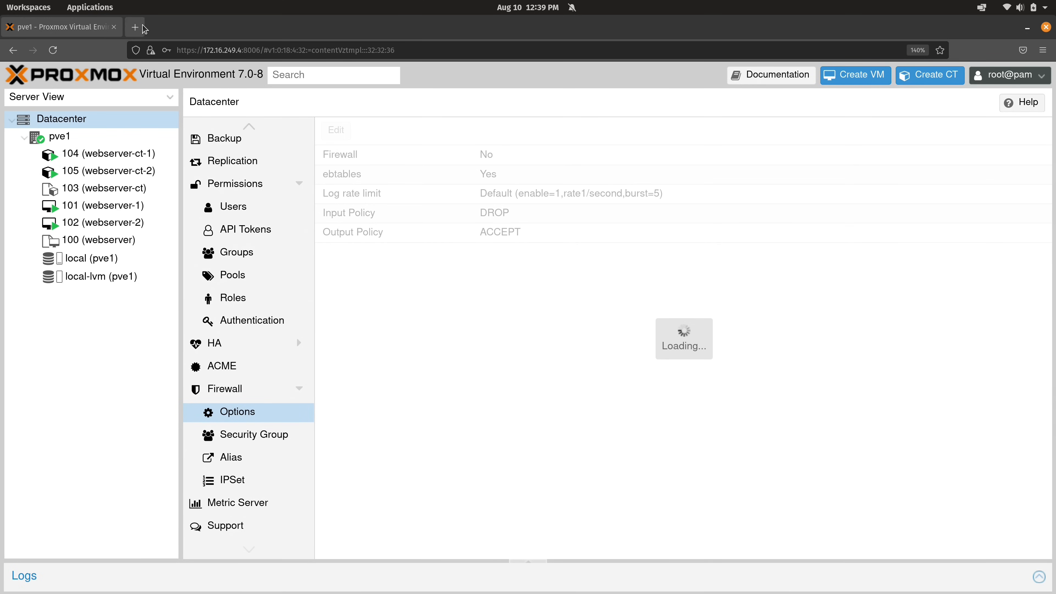
# Open the pve1-ipmi page in a new tab and launch its iKVM/HTML5 console
pyautogui.click(135, 27)
pyautogui.write('ip')
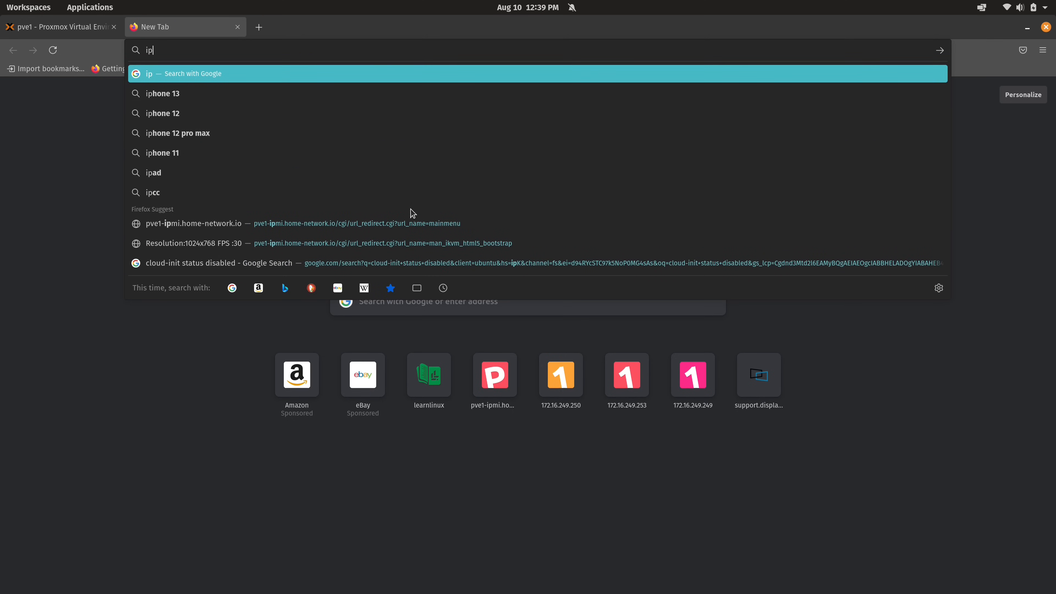
pyautogui.click(407, 225)
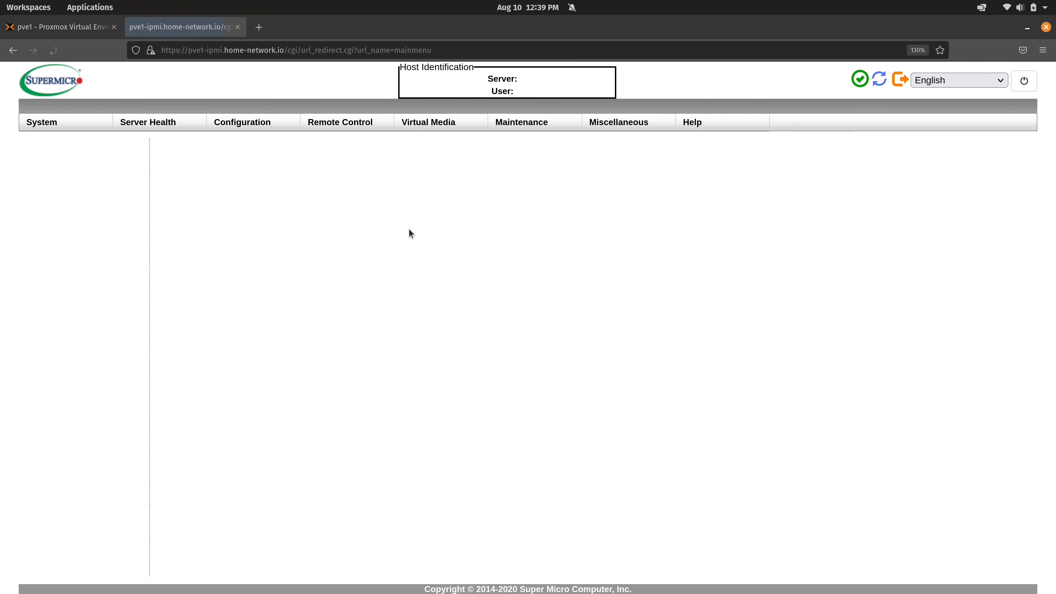
pyautogui.moveTo(340, 124)
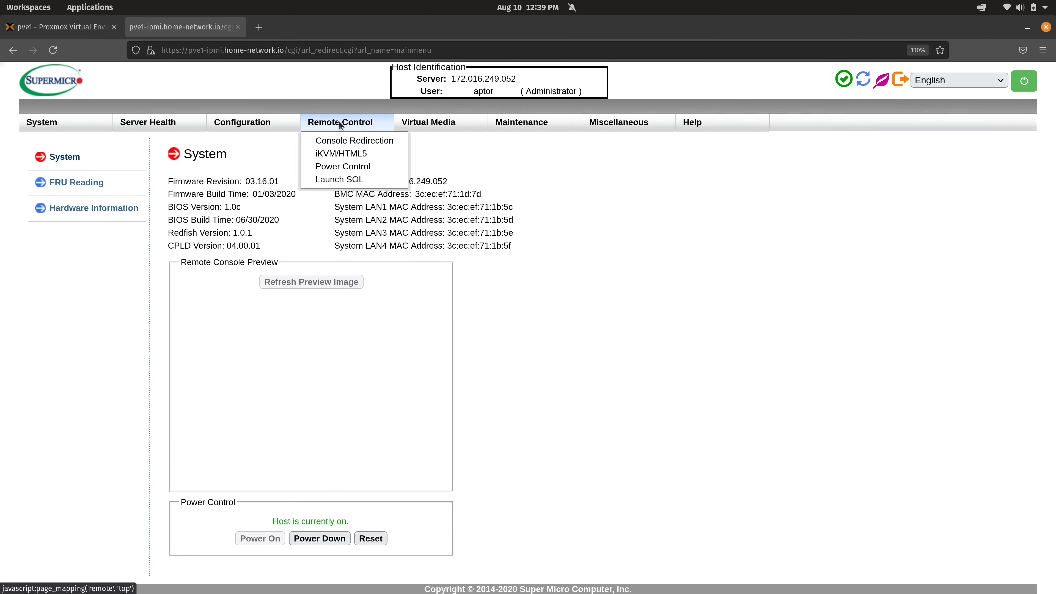
pyautogui.click(340, 152)
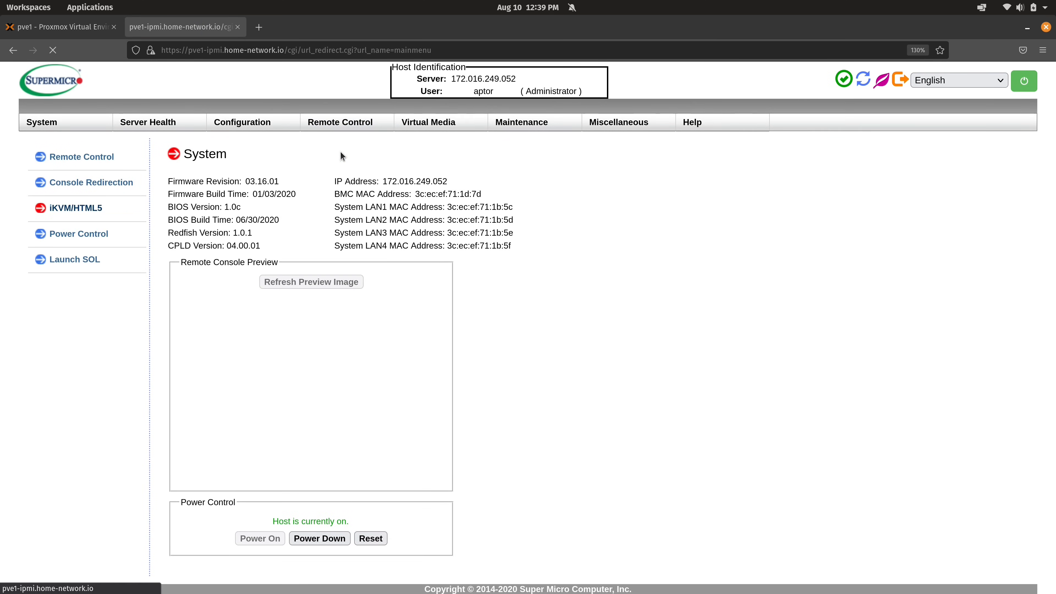
pyautogui.click(222, 254)
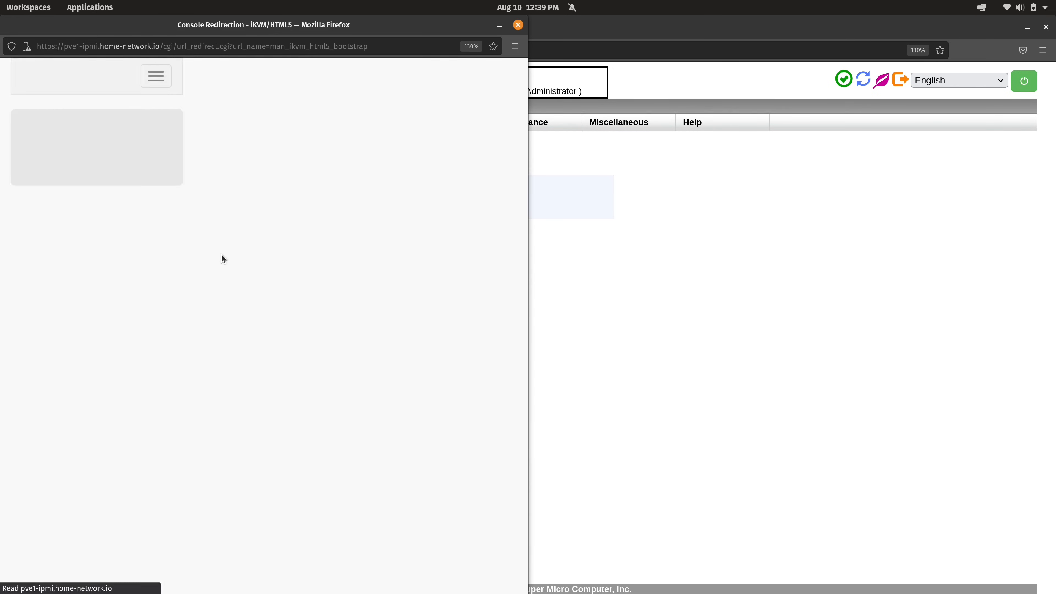
pyautogui.click(488, 172)
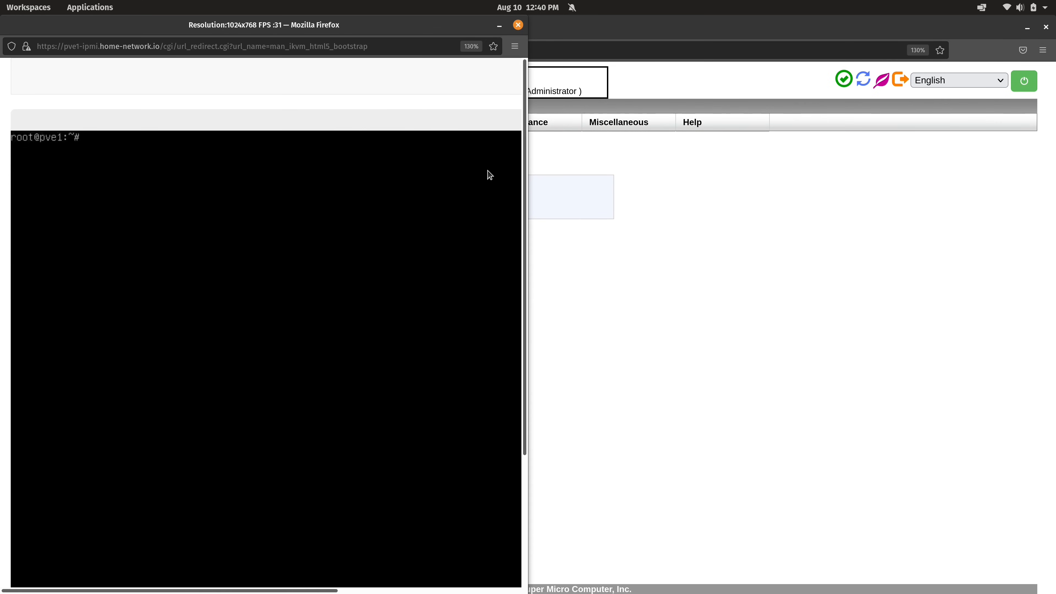
# Edit /etc/pve/firewall/cluster.fw in nano, changing enable: 1 to enable: 0
pyautogui.write('nano /etc/')
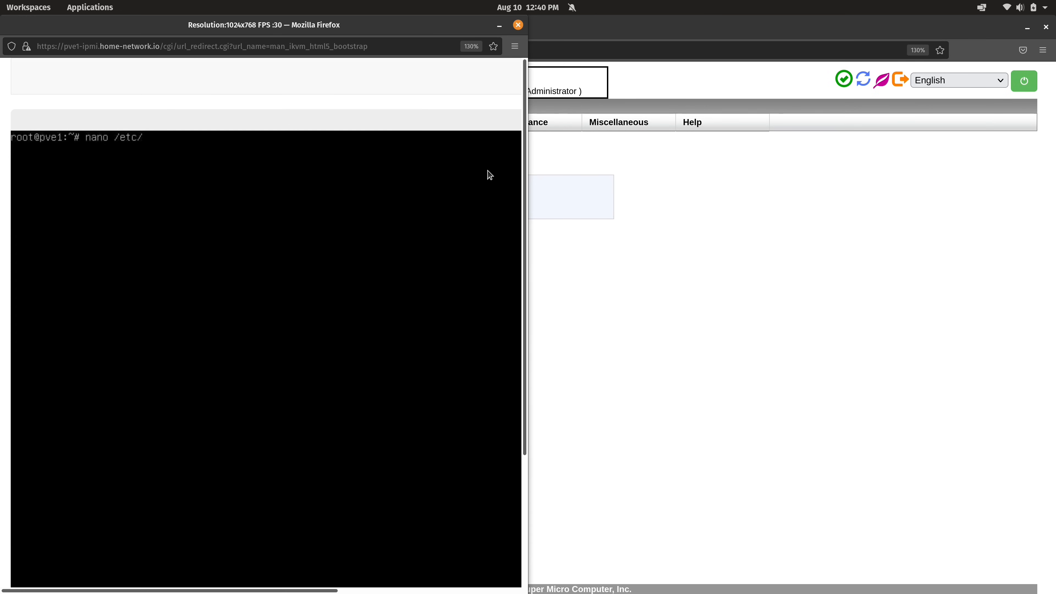
pyautogui.write('pve/firewall/cluster.fw')
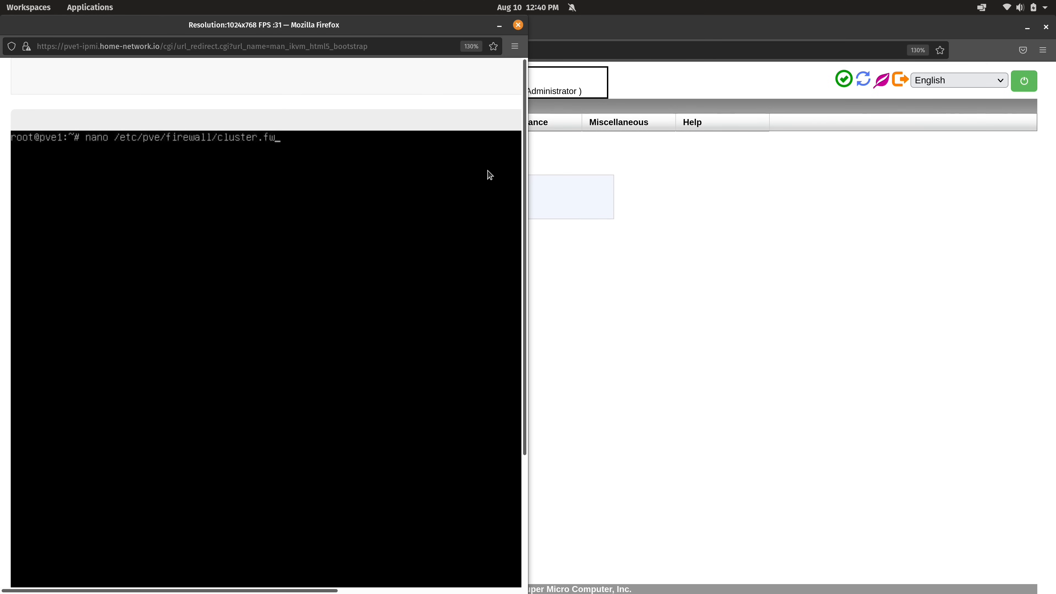
pyautogui.press('Return')
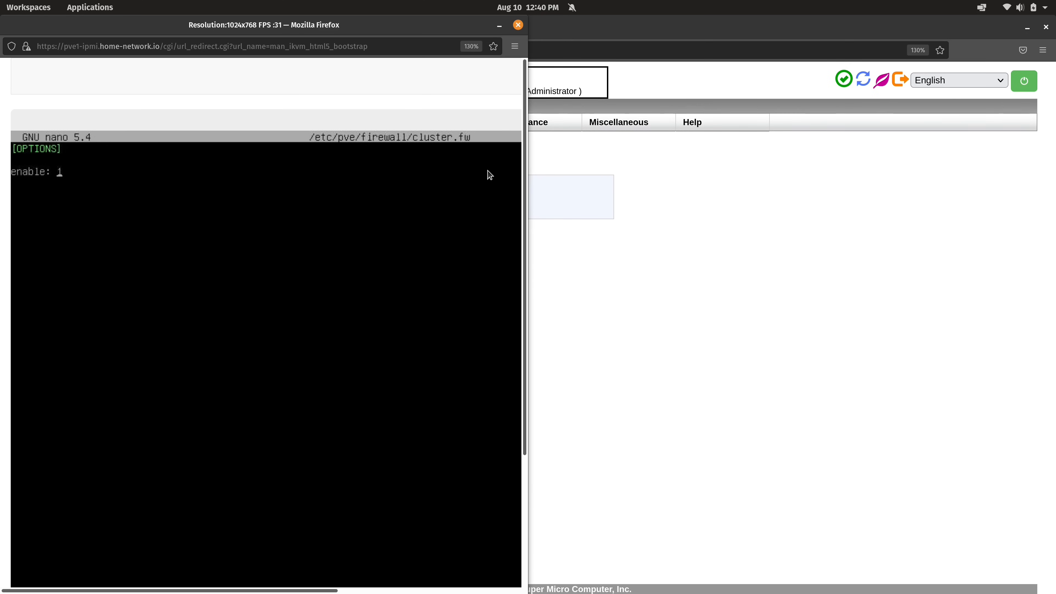
pyautogui.press('BackSpace')
pyautogui.write('0')
pyautogui.moveTo(524, 165); pyautogui.dragTo(523, 333)
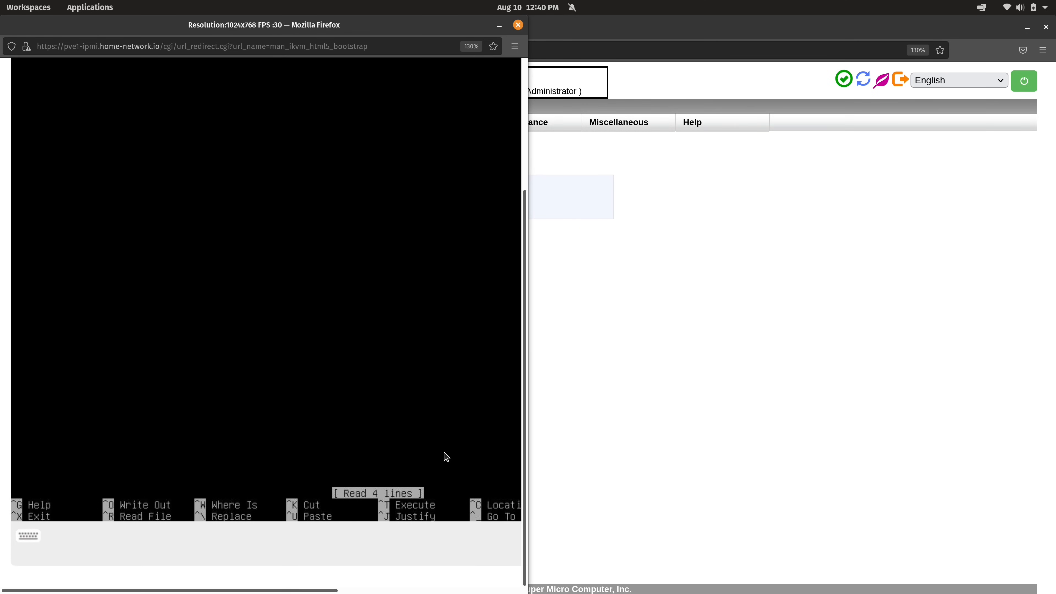
# Save cluster.fw, exit nano, and close the remote console window
pyautogui.hotkey('ctrl', 'o')
pyautogui.press('Return')
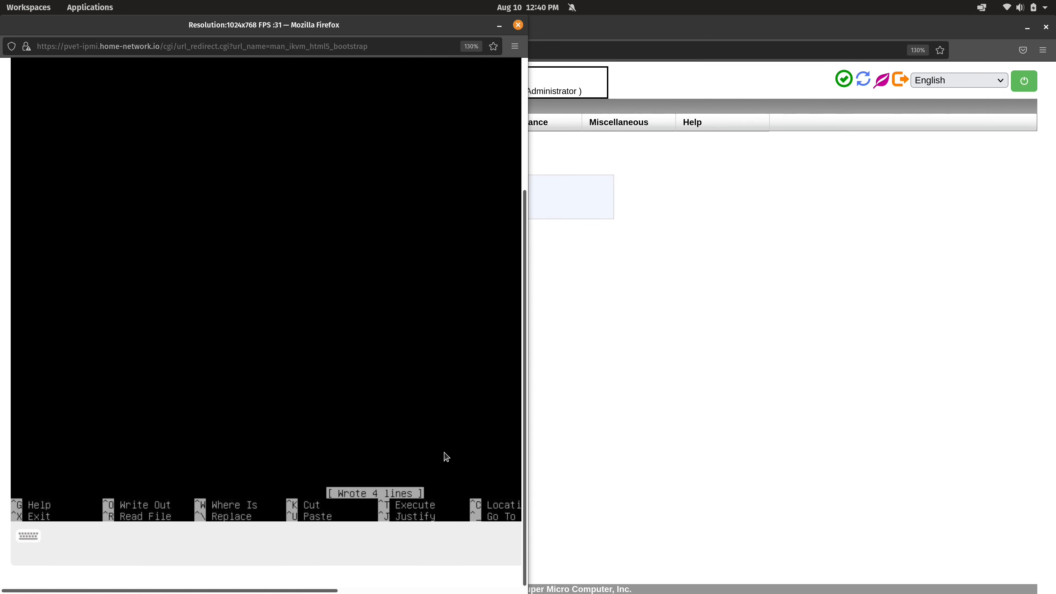
pyautogui.hotkey('ctrl', 'x')
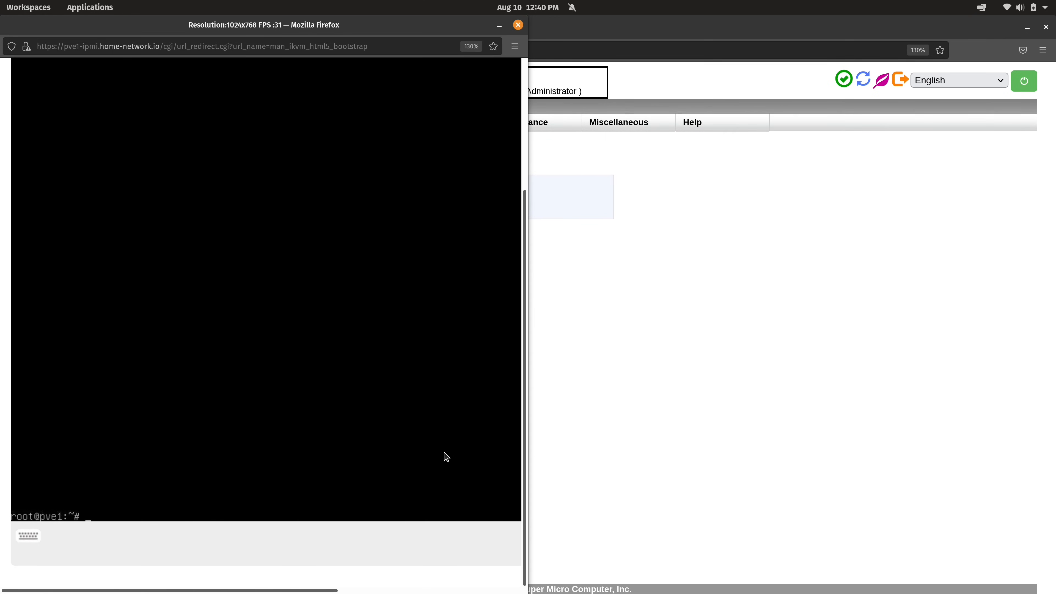
pyautogui.click(517, 25)
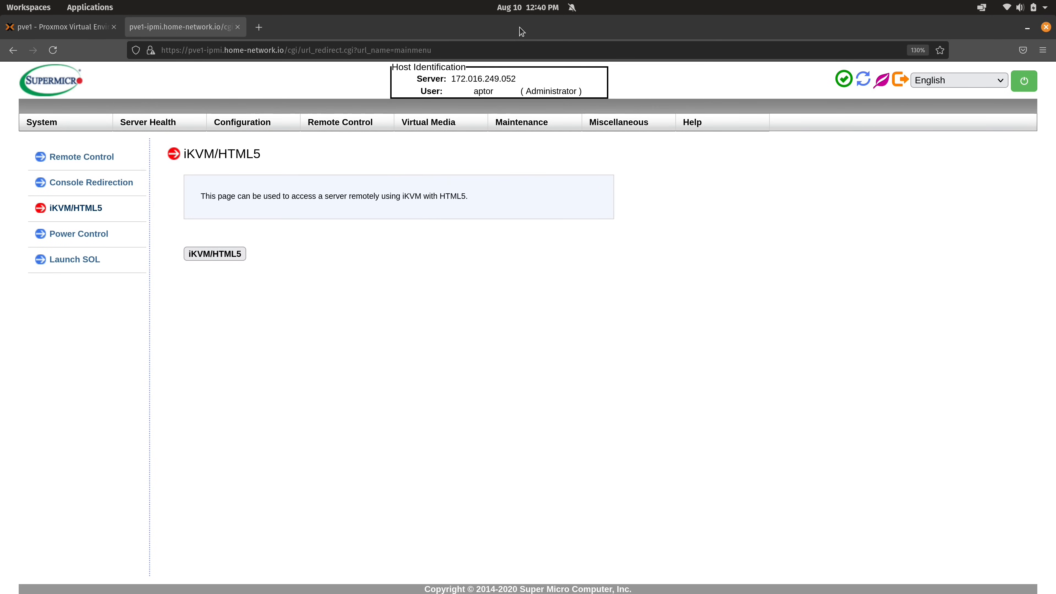
# Close the IPMI tab, reload Datacenter firewall Options, and confirm the ping still gets replies
pyautogui.click(237, 27)
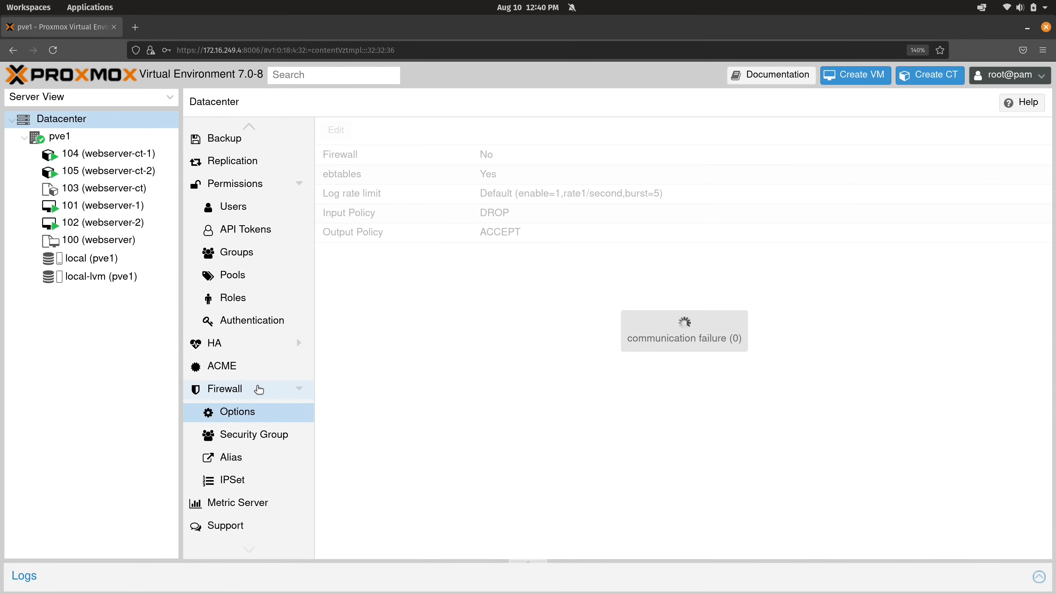
pyautogui.click(258, 390)
pyautogui.click(266, 410)
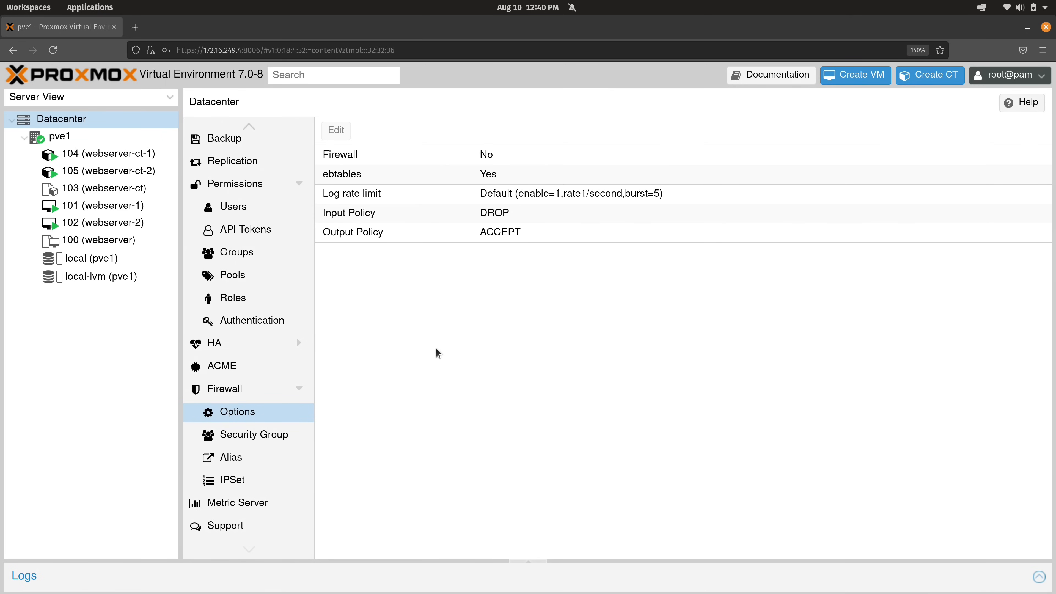
pyautogui.hotkey('alt', 'Tab')
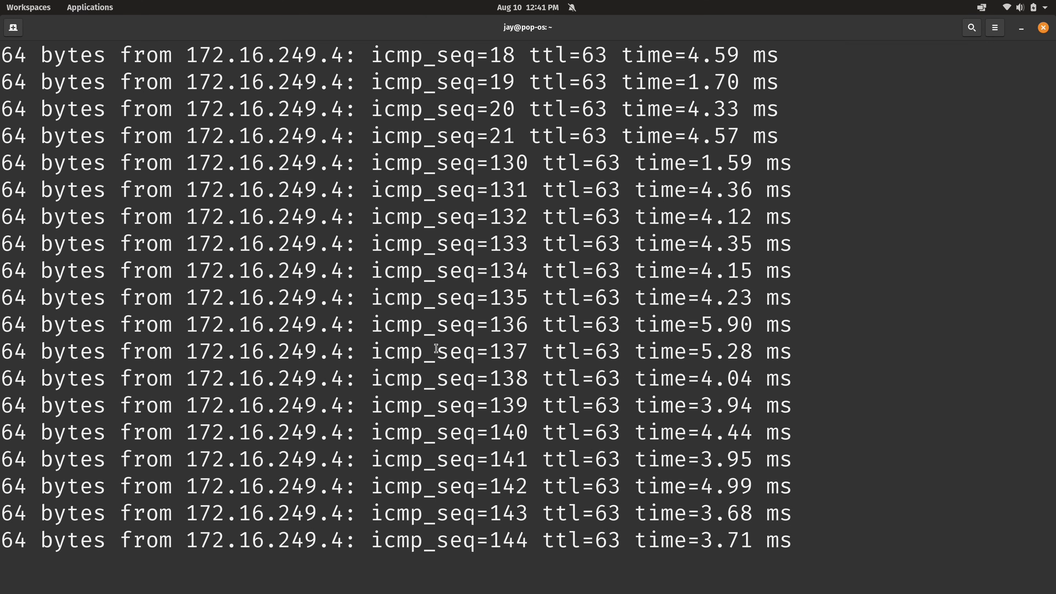
pyautogui.hotkey('alt', 'Tab')
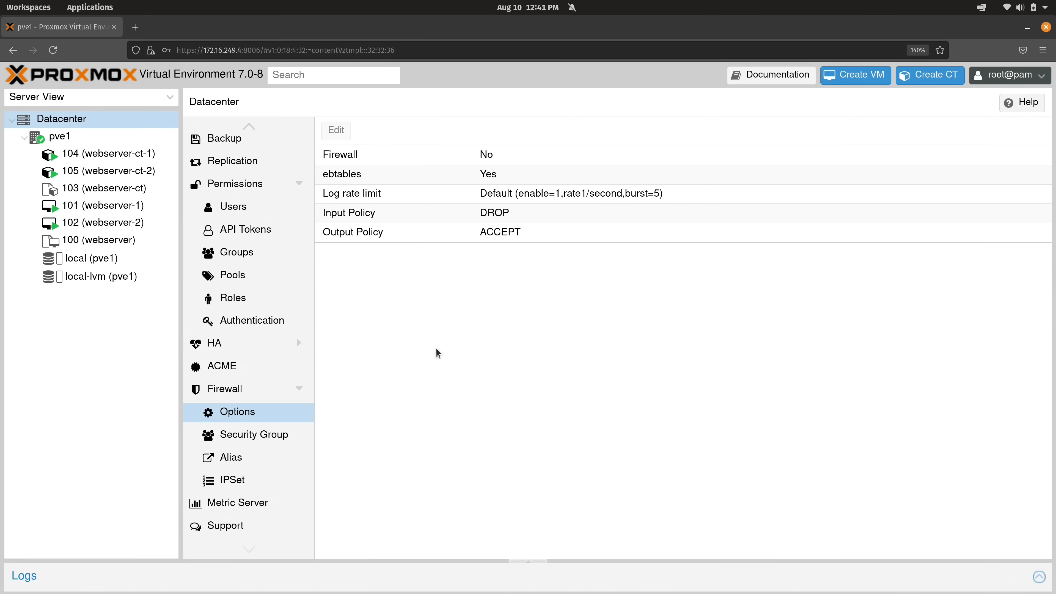
# Inspect the Firewall and Input Policy options, then show the empty Datacenter rules list
pyautogui.click(504, 163)
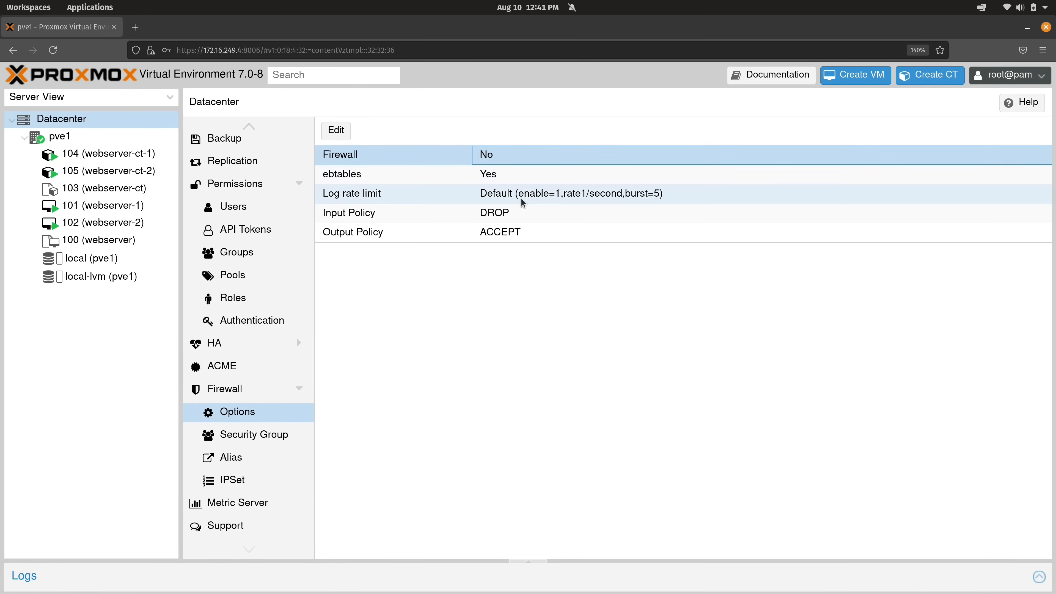
pyautogui.click(525, 219)
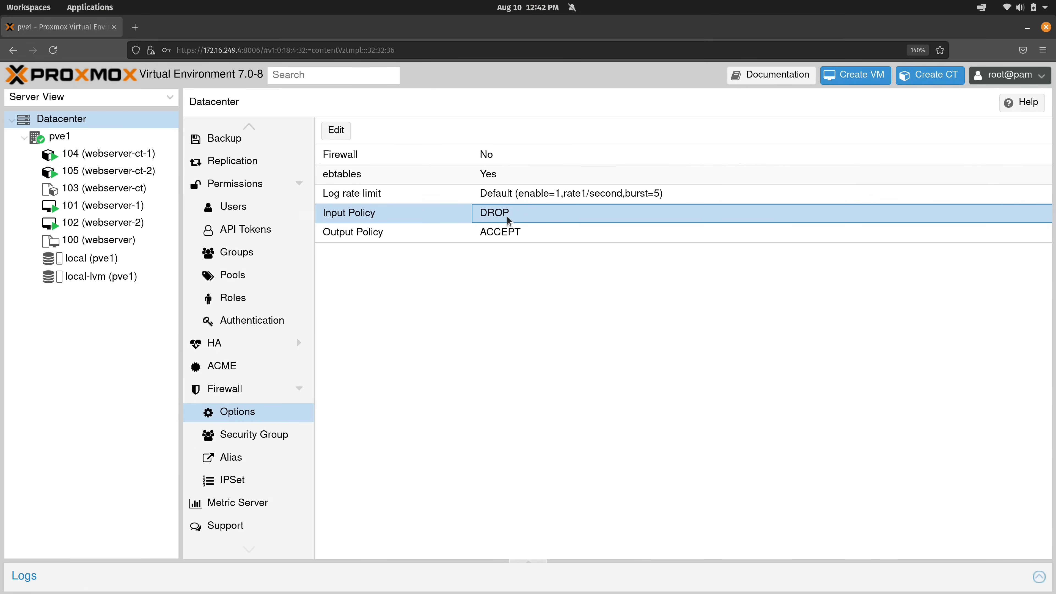
pyautogui.click(243, 392)
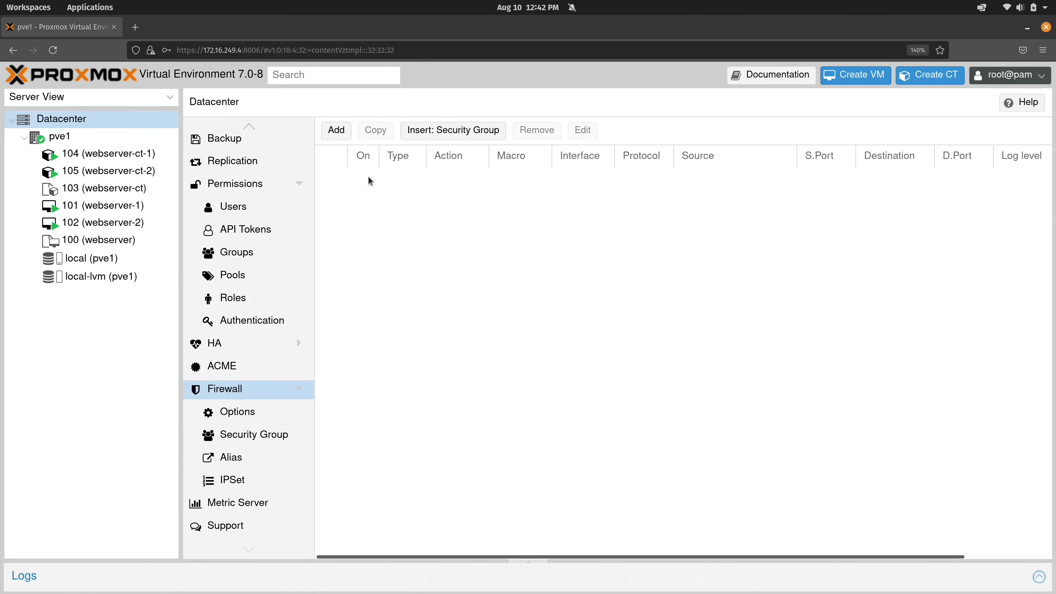
# Add an enabled inbound ACCEPT rule on vmbr0 for tcp destination port 8006
pyautogui.click(337, 130)
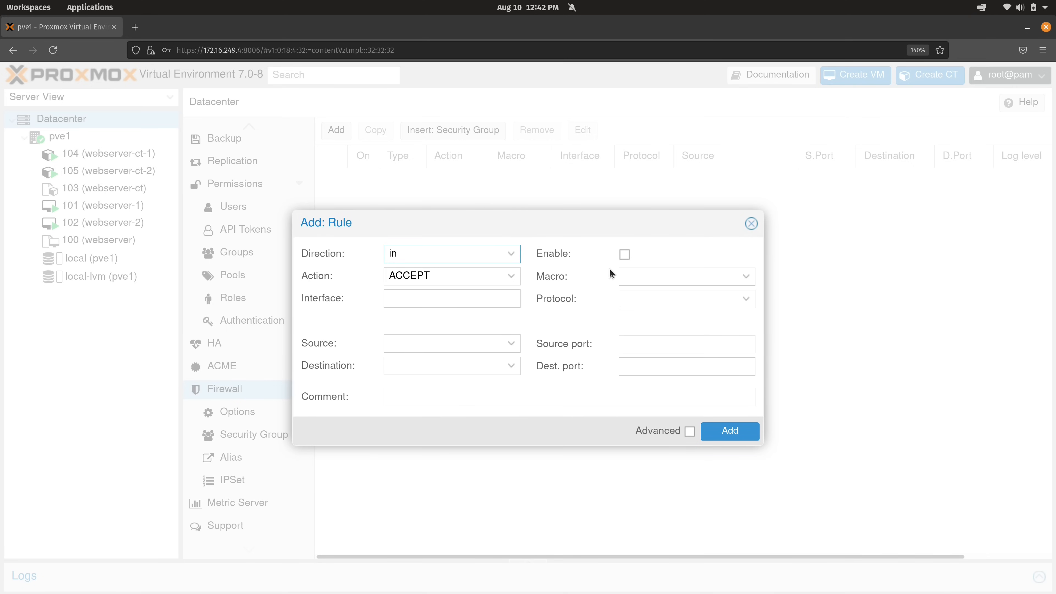
pyautogui.click(624, 255)
pyautogui.click(493, 298)
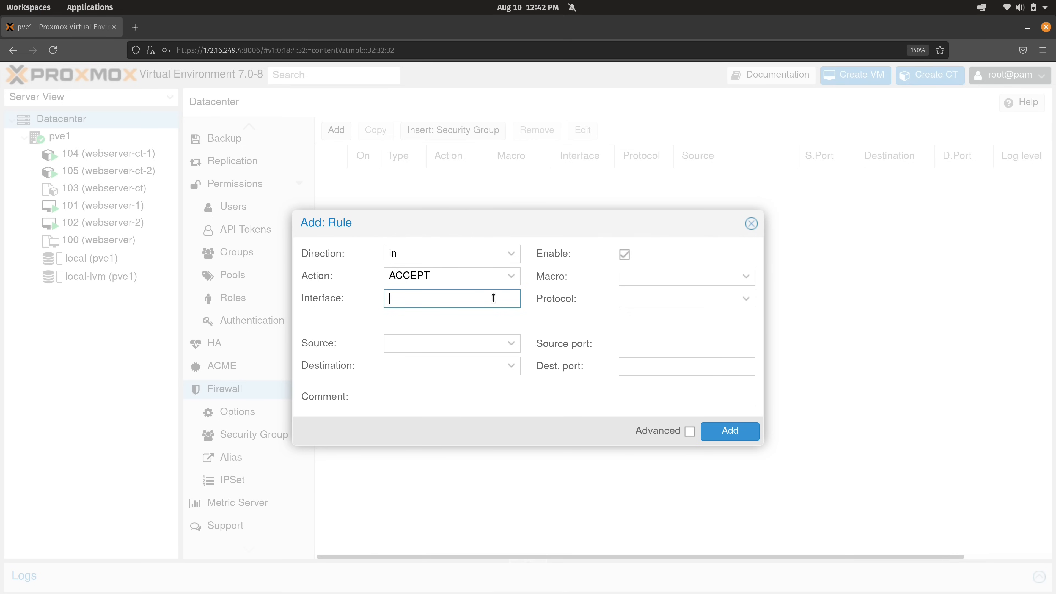
pyautogui.write('vmbr0')
pyautogui.click(486, 339)
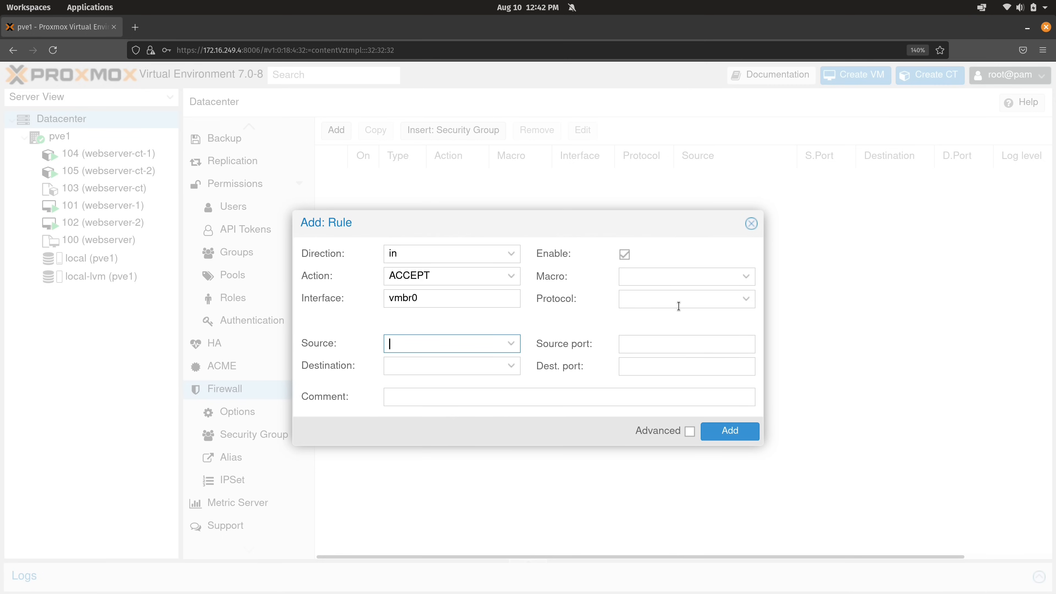
pyautogui.click(746, 299)
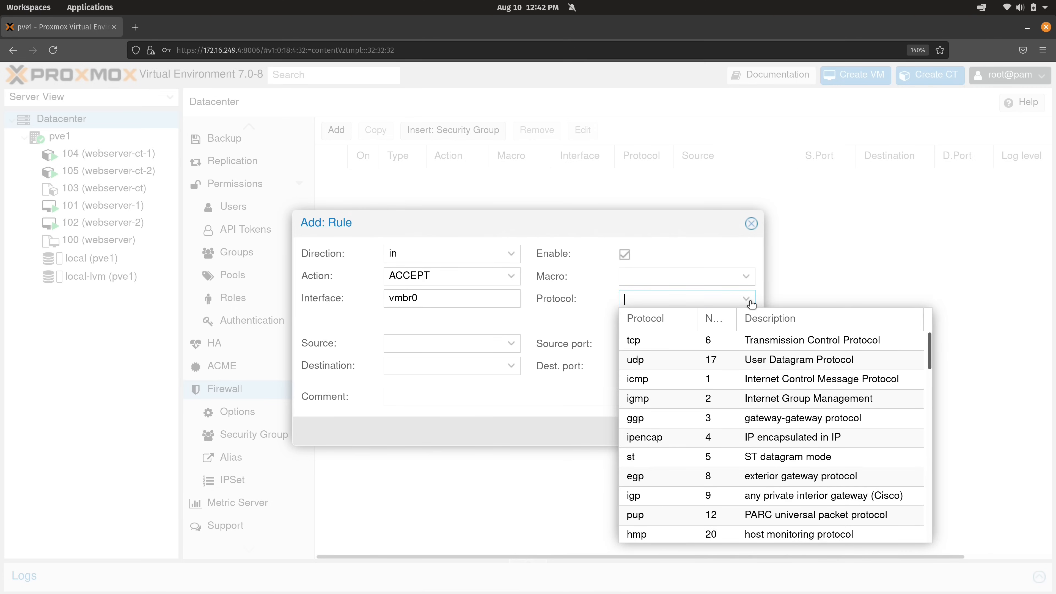
pyautogui.click(649, 338)
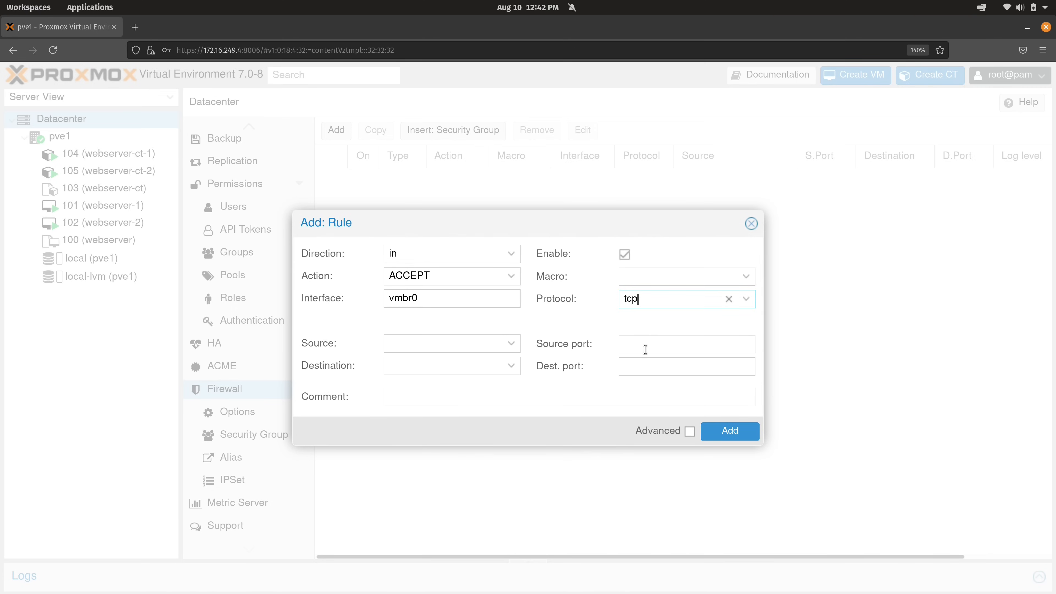
pyautogui.click(648, 366)
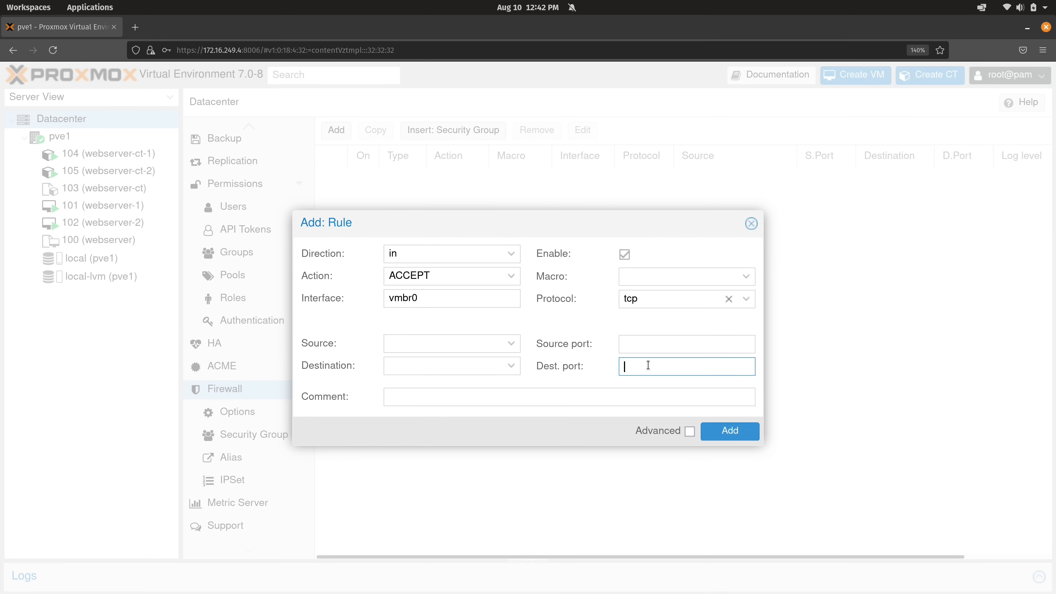
pyautogui.write('8006')
pyautogui.click(745, 433)
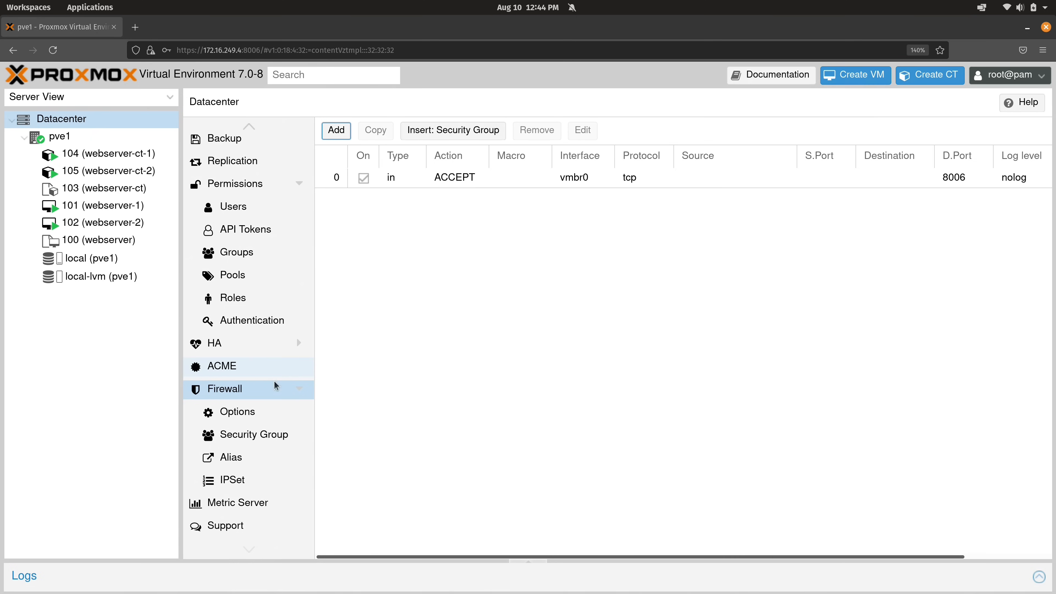
# Set the Datacenter Firewall option to Yes in firewall Options
pyautogui.click(256, 411)
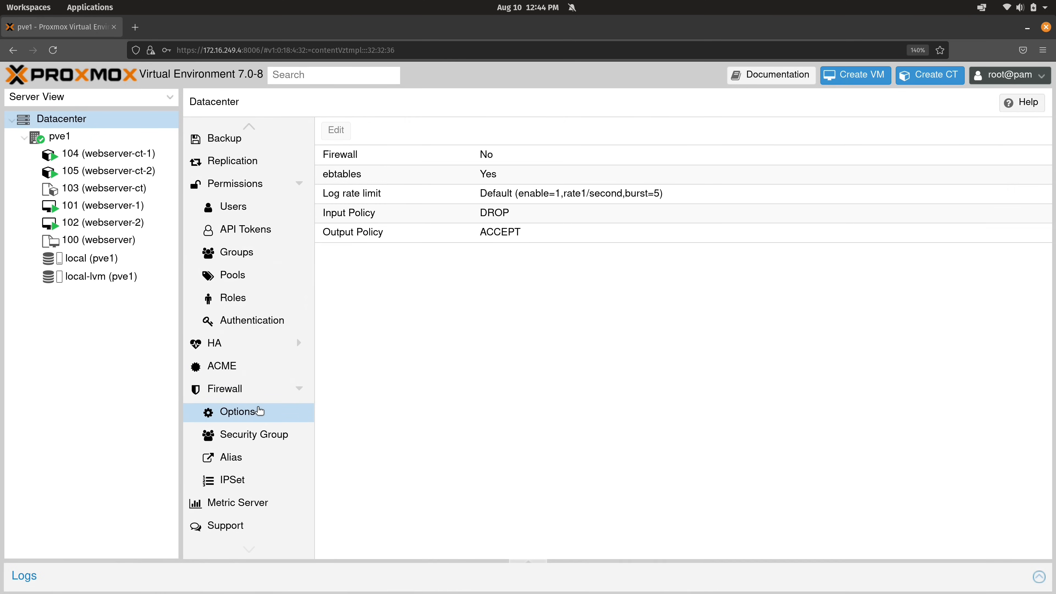
pyautogui.click(493, 159)
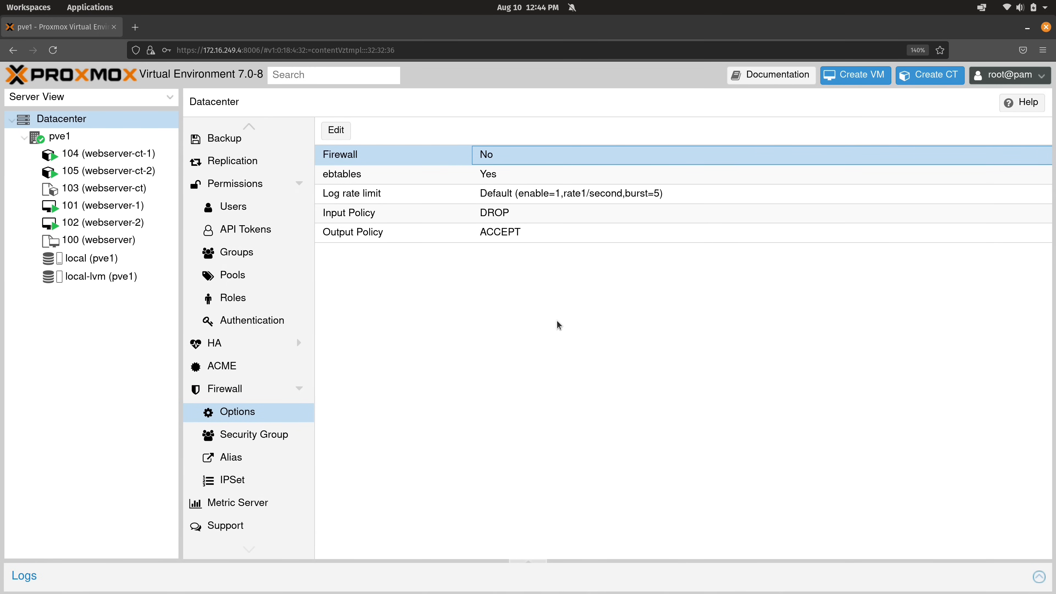
pyautogui.click(340, 130)
pyautogui.click(507, 327)
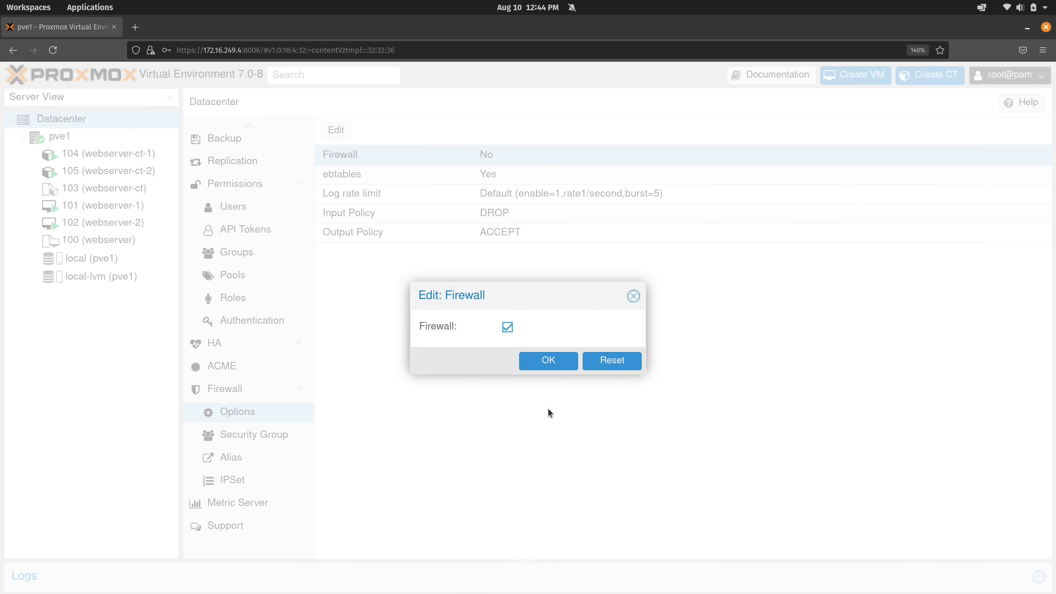
pyautogui.click(550, 362)
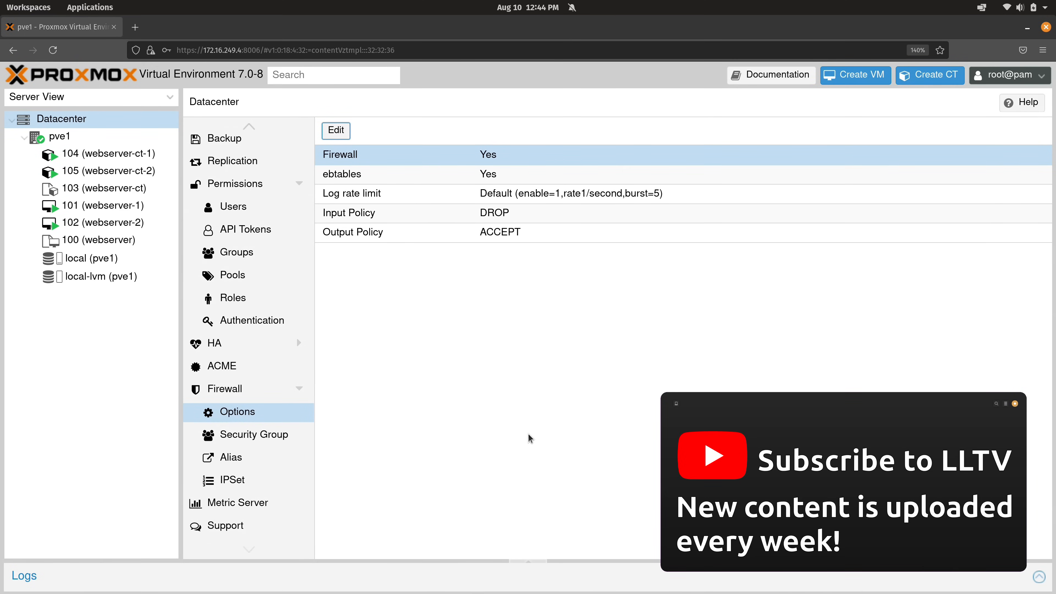
# Browse the Security Group and Alias pages, then return to firewall Options
pyautogui.click(286, 434)
pyautogui.click(257, 415)
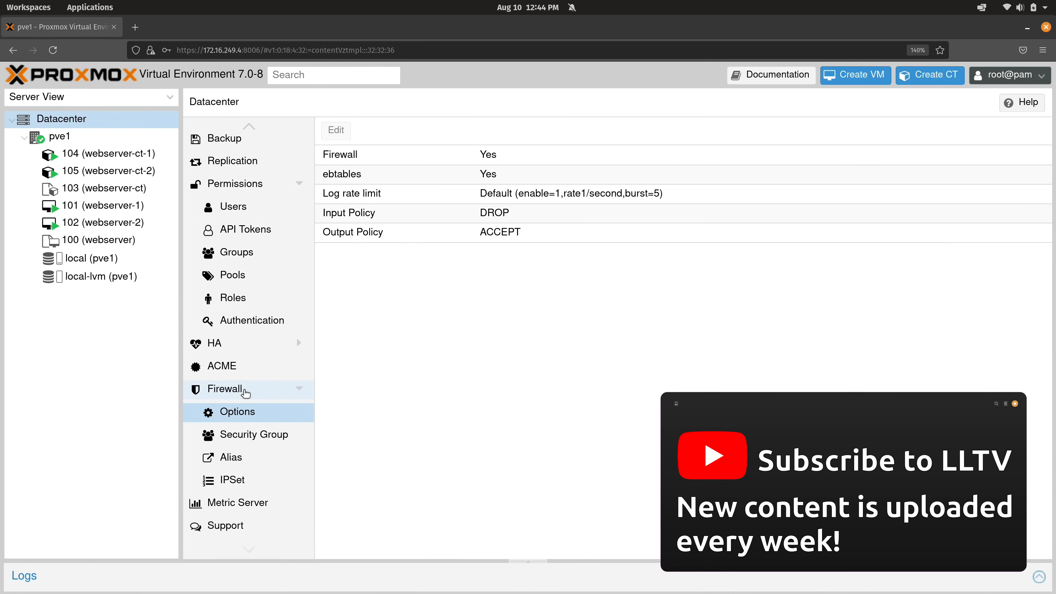
pyautogui.click(252, 463)
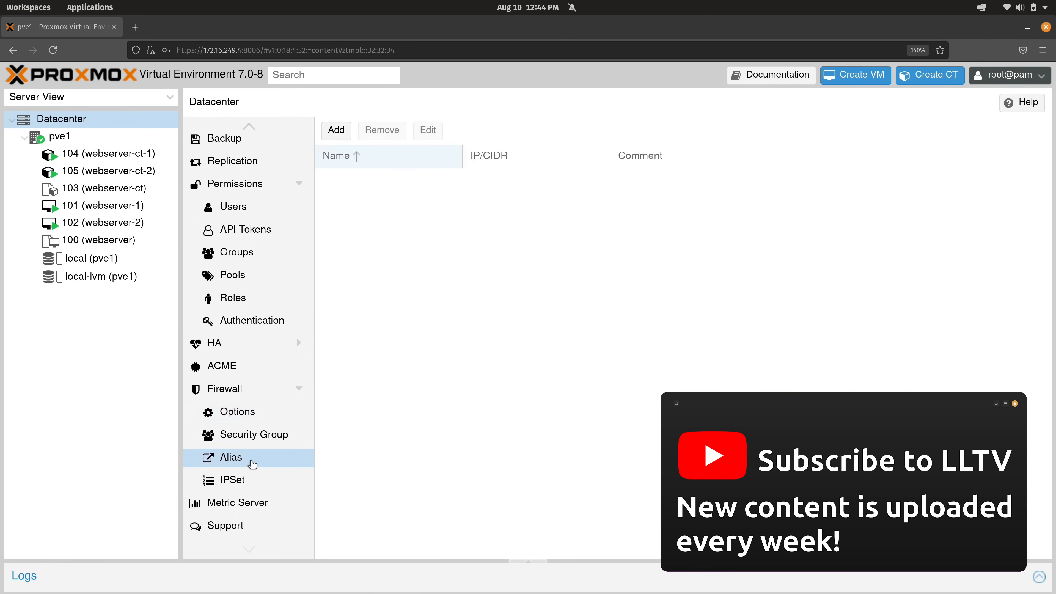
pyautogui.click(247, 435)
pyautogui.click(249, 413)
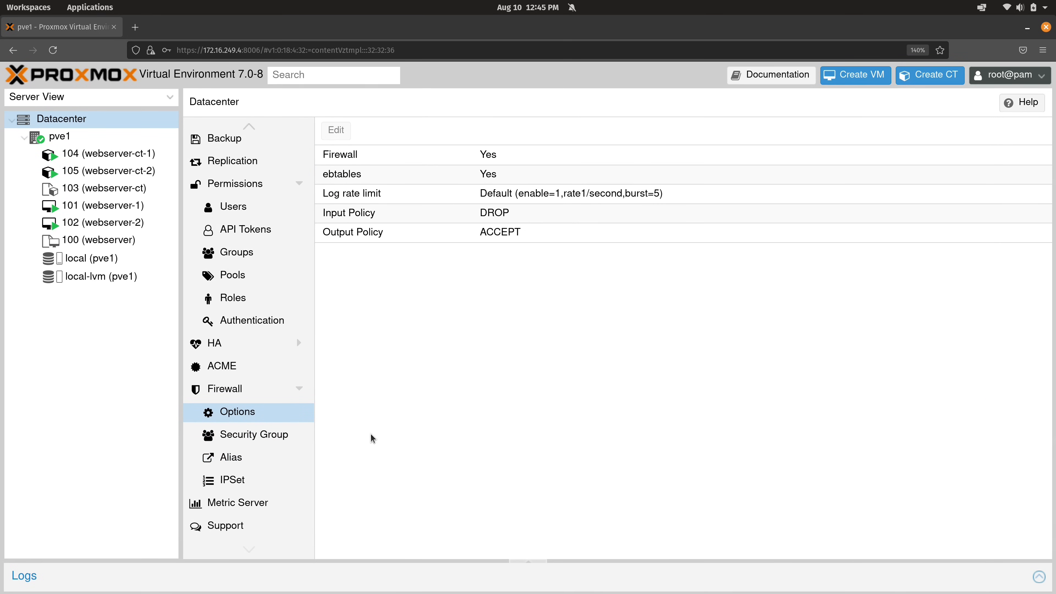
# Confirm pings to 172.16.249.4 still get replies, then reopen the Datacenter firewall rules
pyautogui.hotkey('alt', 'Tab')
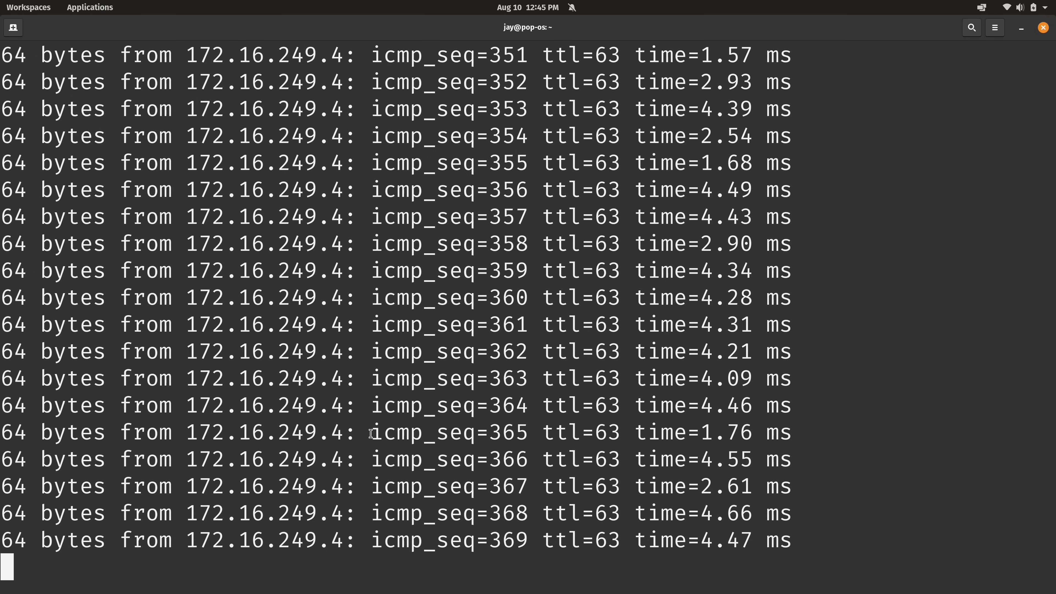
pyautogui.hotkey('alt', 'Tab')
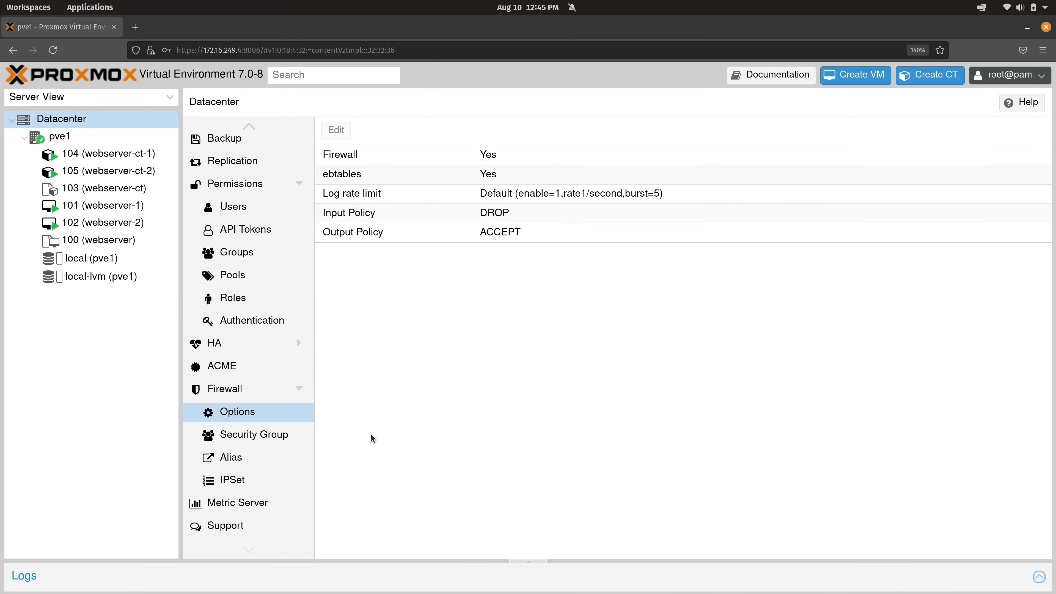
pyautogui.click(259, 392)
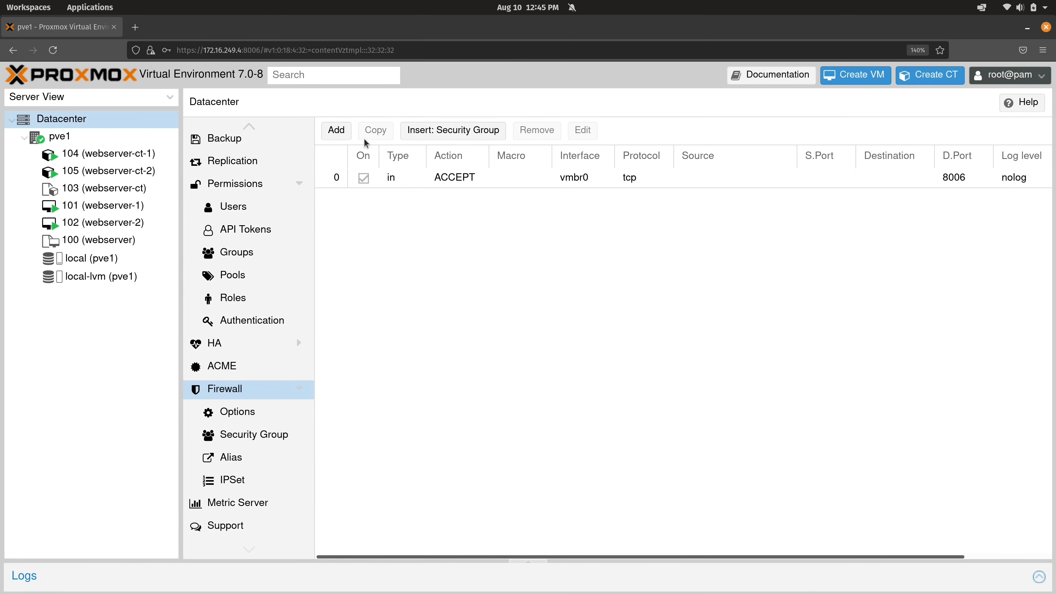
# Add an enabled Datacenter rule accepting icmp from source 172.16.250.15/32
pyautogui.click(336, 131)
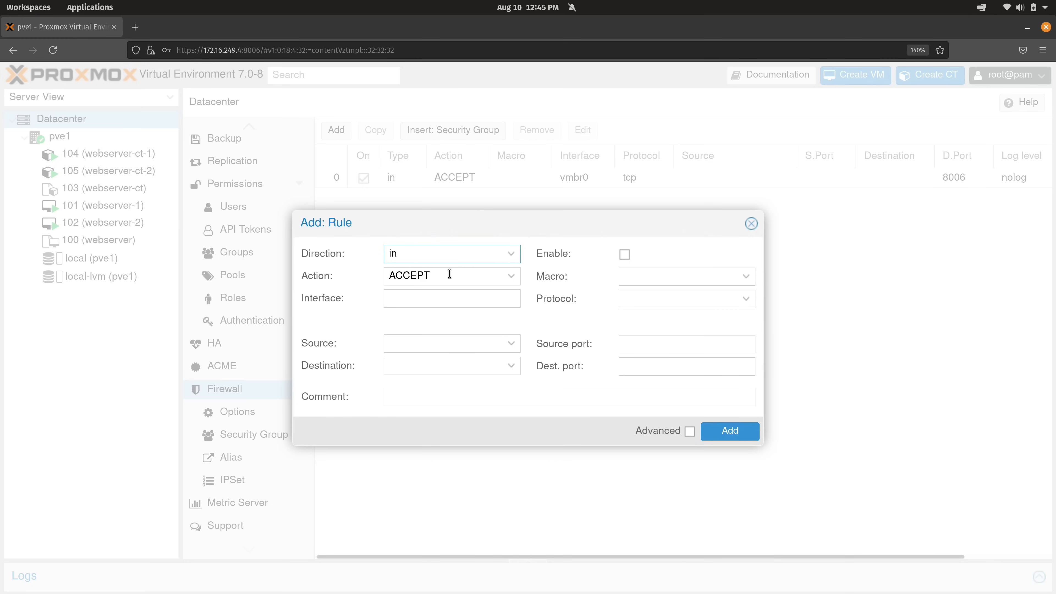
pyautogui.click(667, 298)
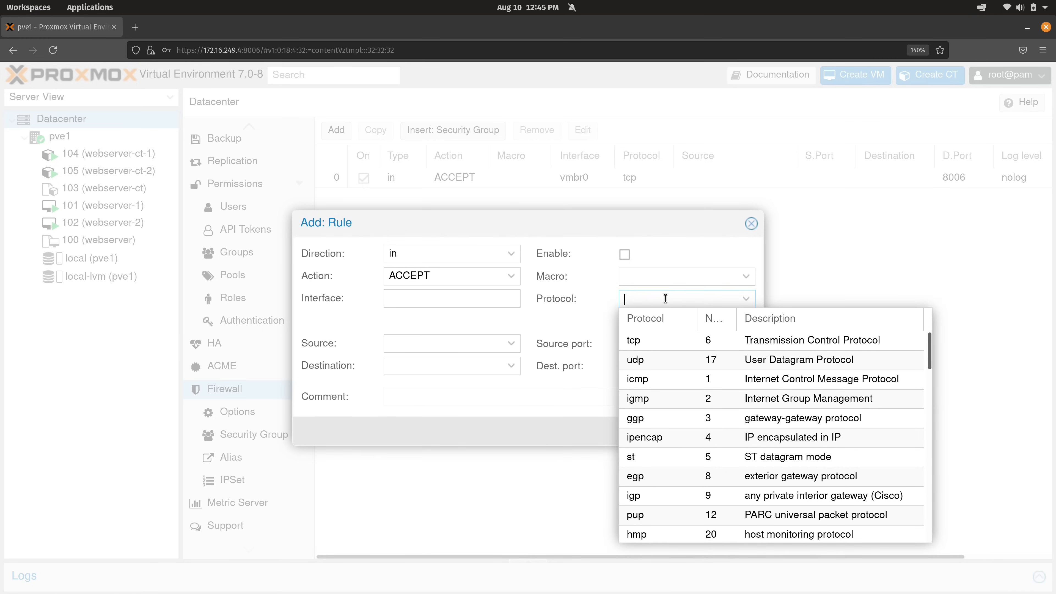
pyautogui.click(666, 383)
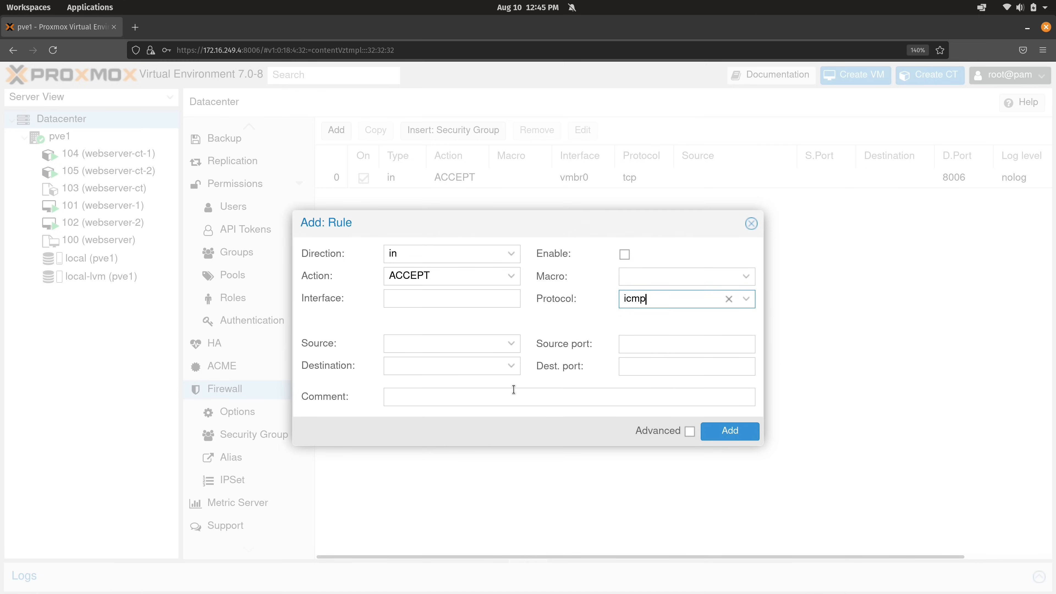
pyautogui.click(486, 345)
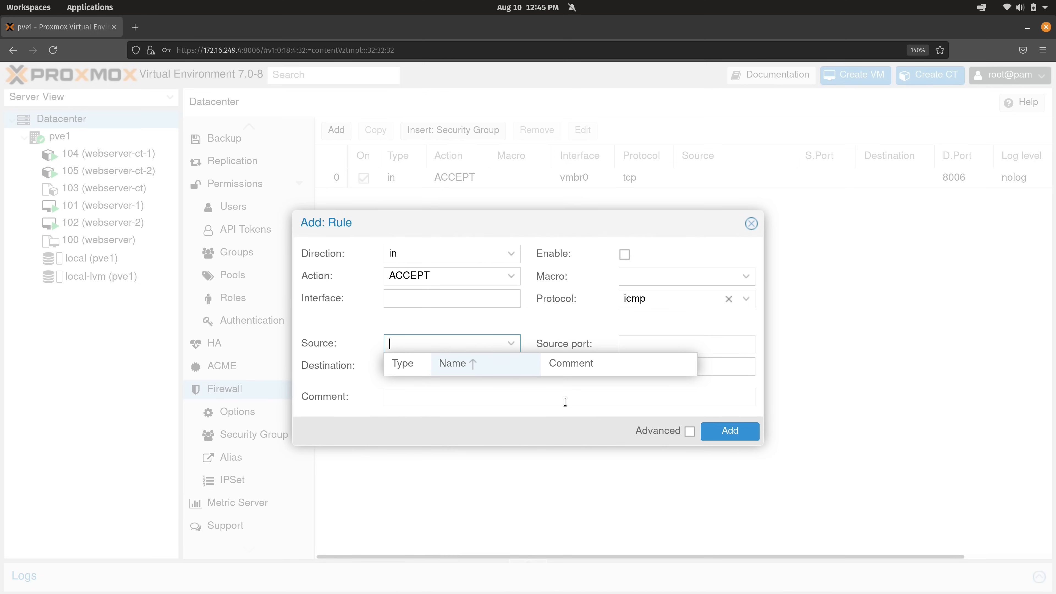
pyautogui.write('172.16.250.15/32')
pyautogui.click(548, 430)
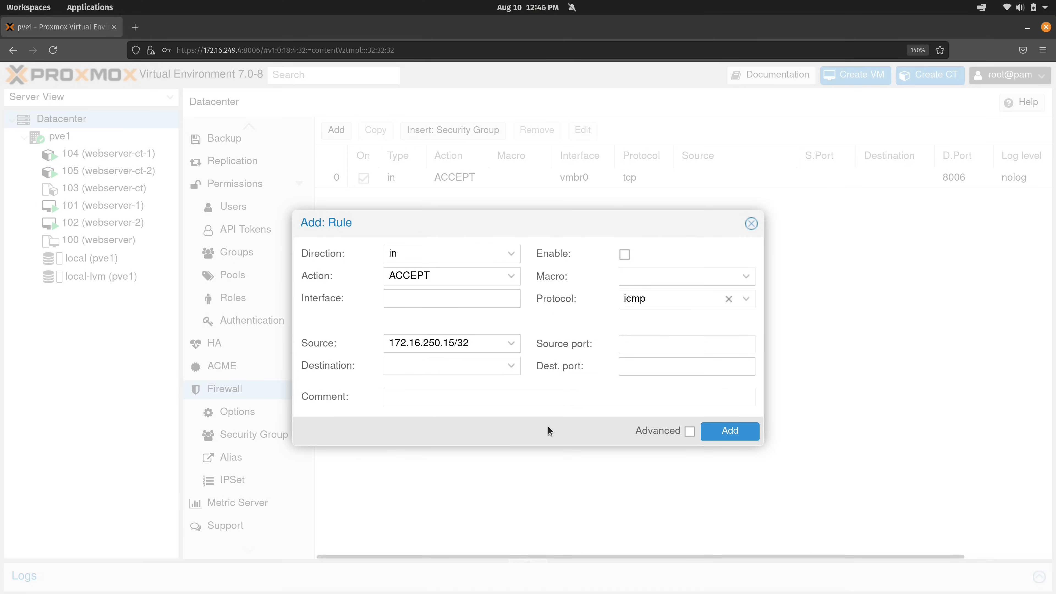
pyautogui.click(624, 254)
pyautogui.click(730, 431)
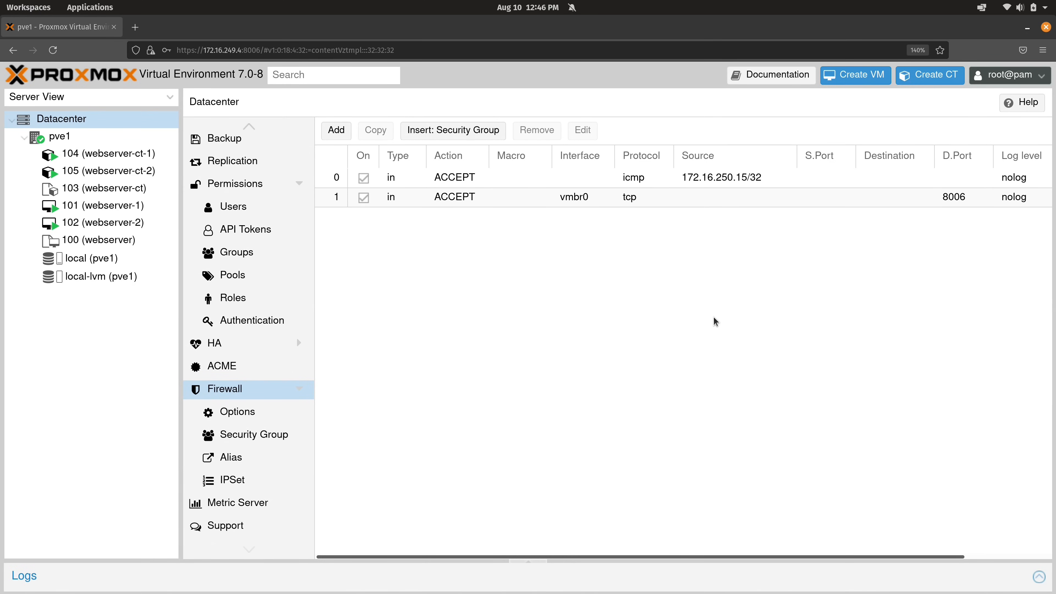
# Edit the icmp rule from 172.16.250.15/32 to apply only on interface vmbr0
pyautogui.click(583, 178)
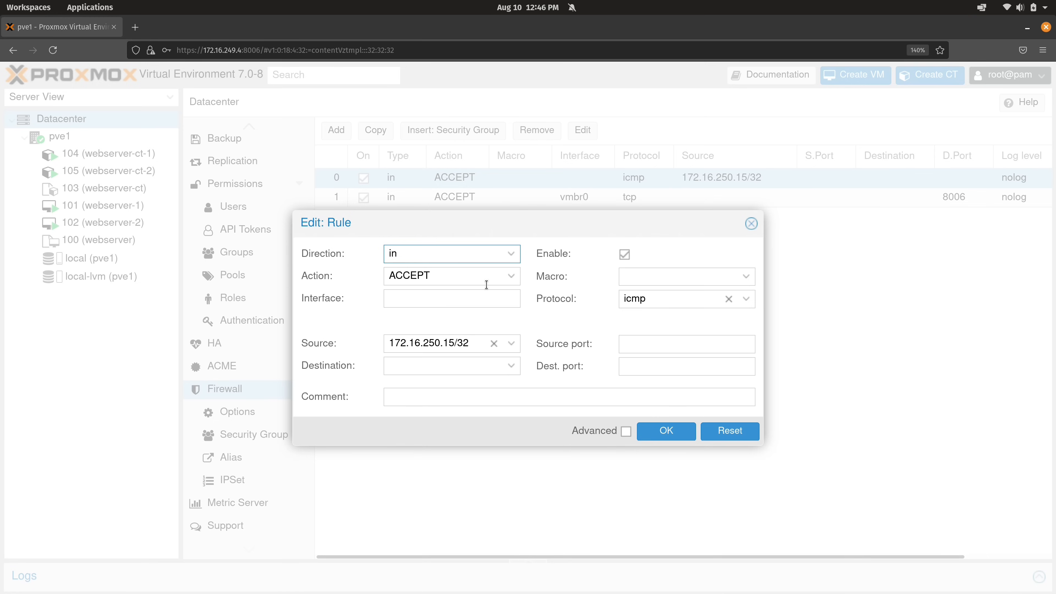
pyautogui.click(474, 294)
pyautogui.write('vmb')
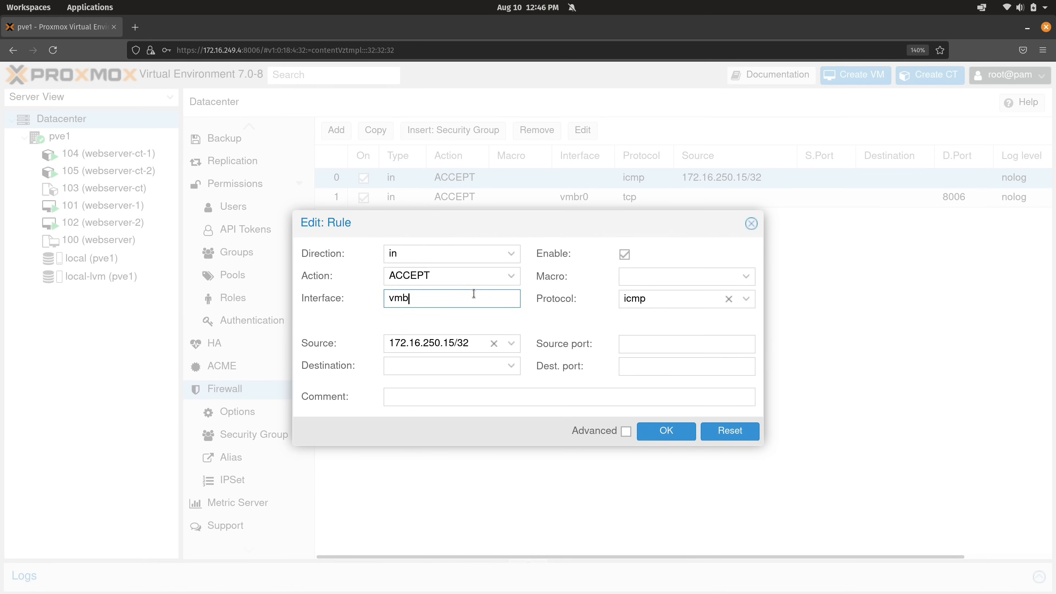
pyautogui.write('r0')
pyautogui.click(661, 430)
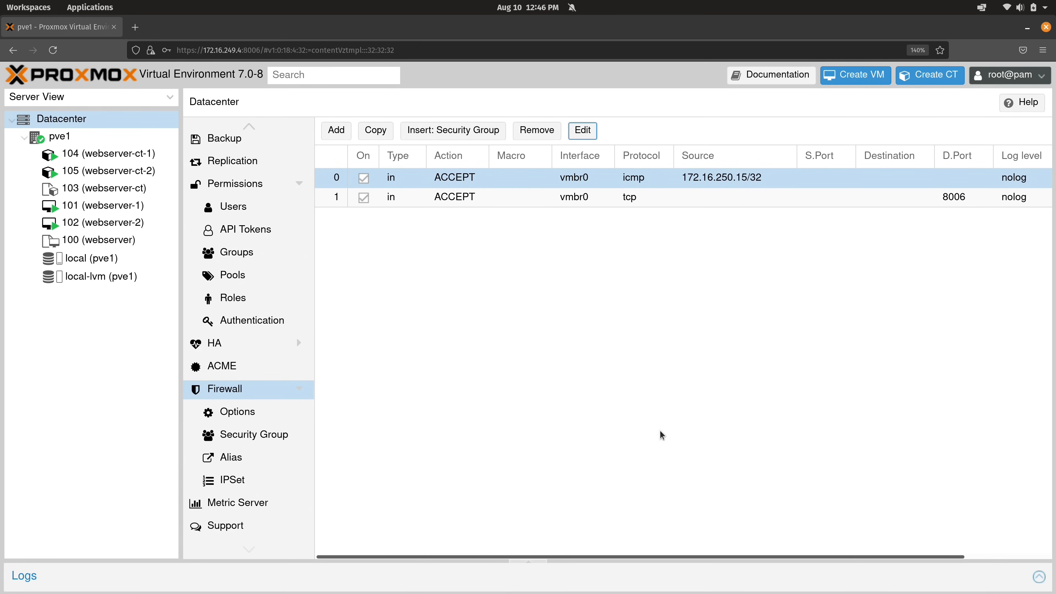
pyautogui.press('ctrl+super+Down')
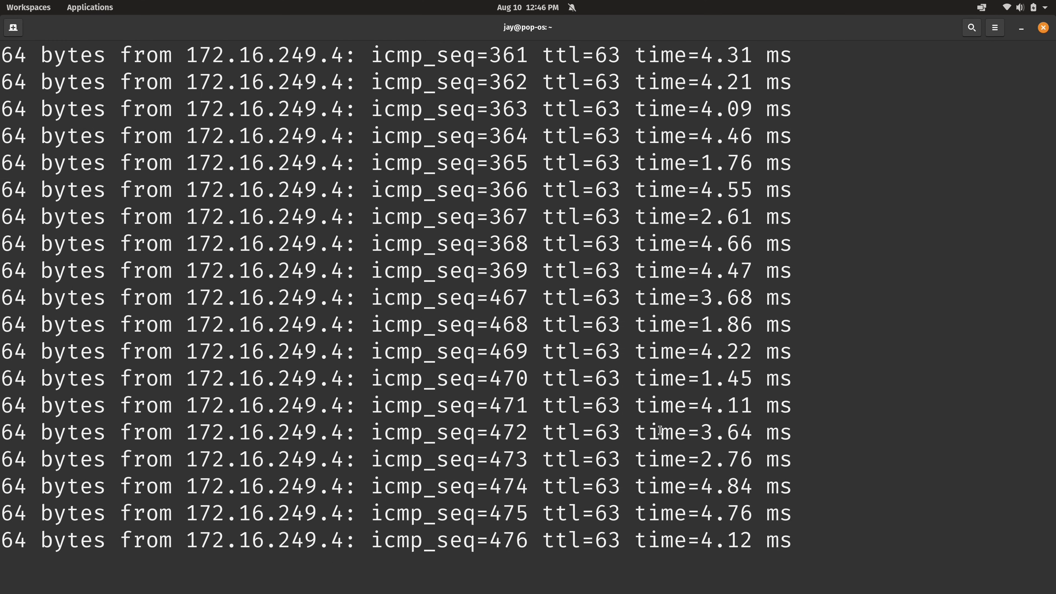
# Stop the ping and run ssh 172.16.249.4, which hangs with no output
pyautogui.hotkey('ctrl', 'c')
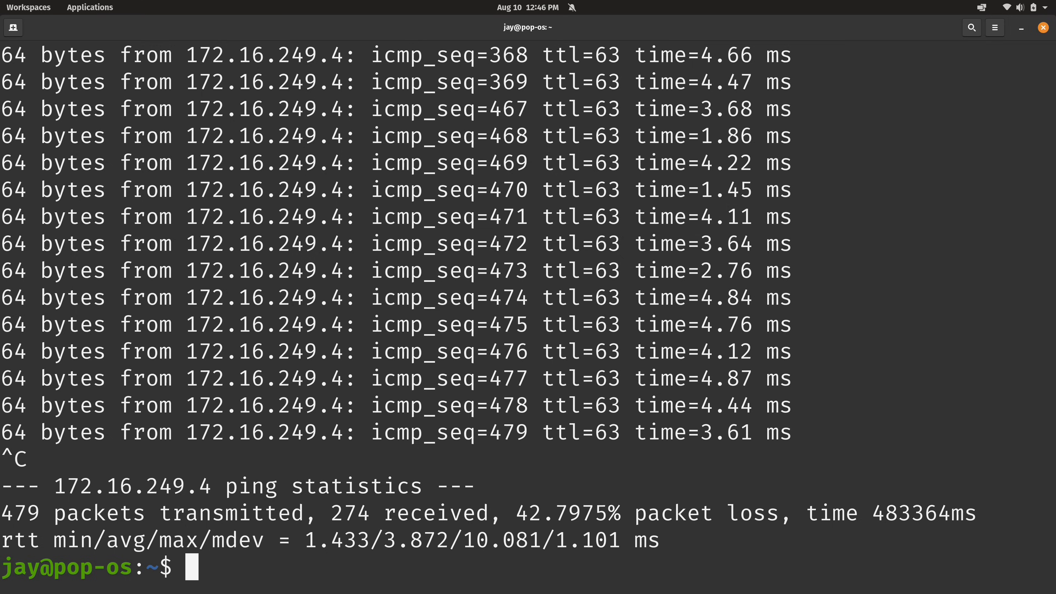
pyautogui.hotkey('ctrl', 'l')
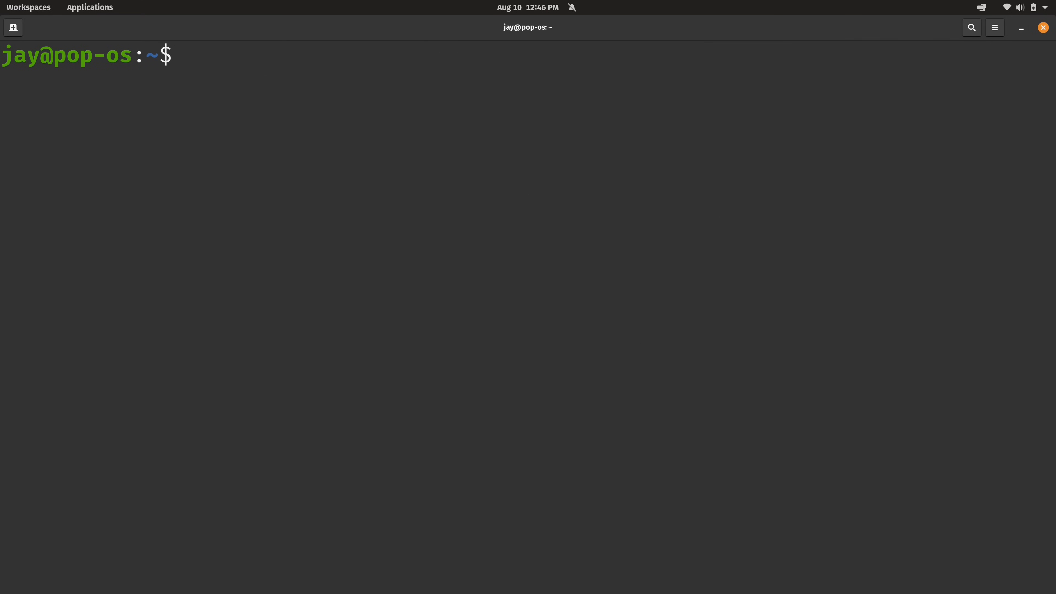
pyautogui.write('ssh 172')
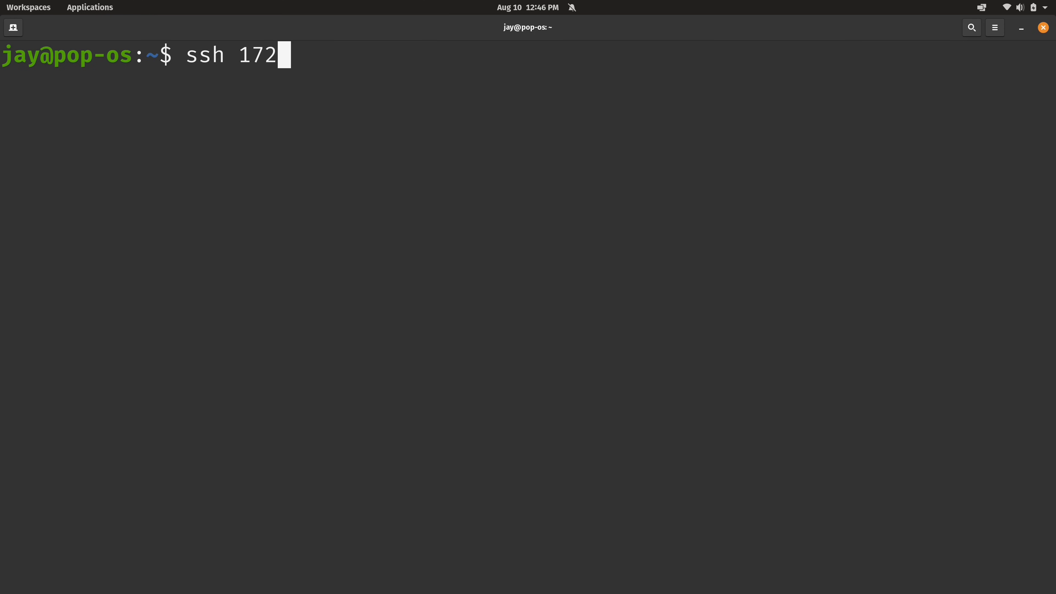
pyautogui.write('.16.2')
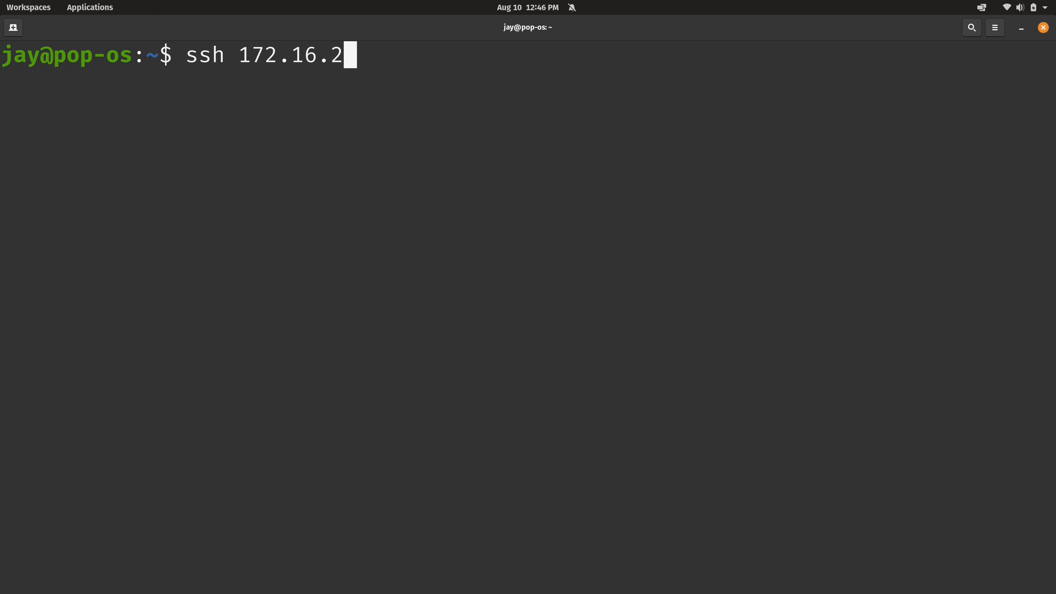
pyautogui.write('49.4')
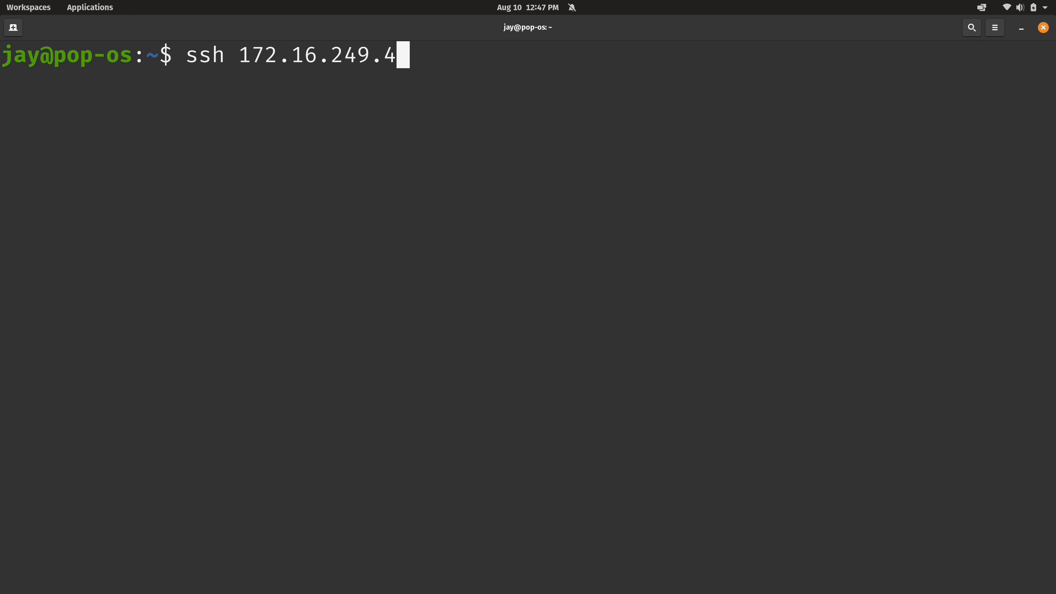
pyautogui.press('Return')
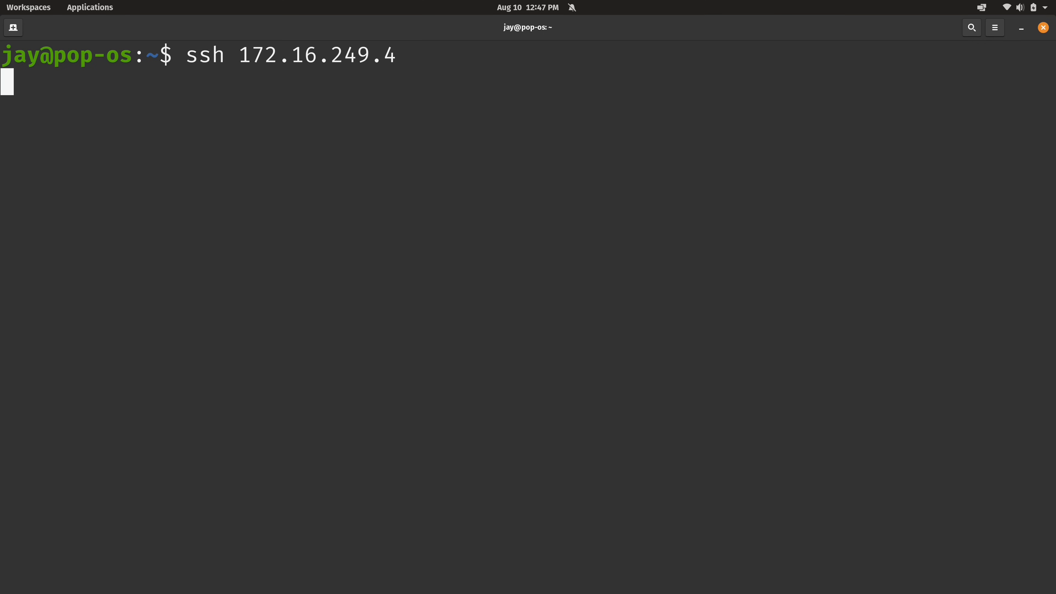
pyautogui.hotkey('alt', 'Tab')
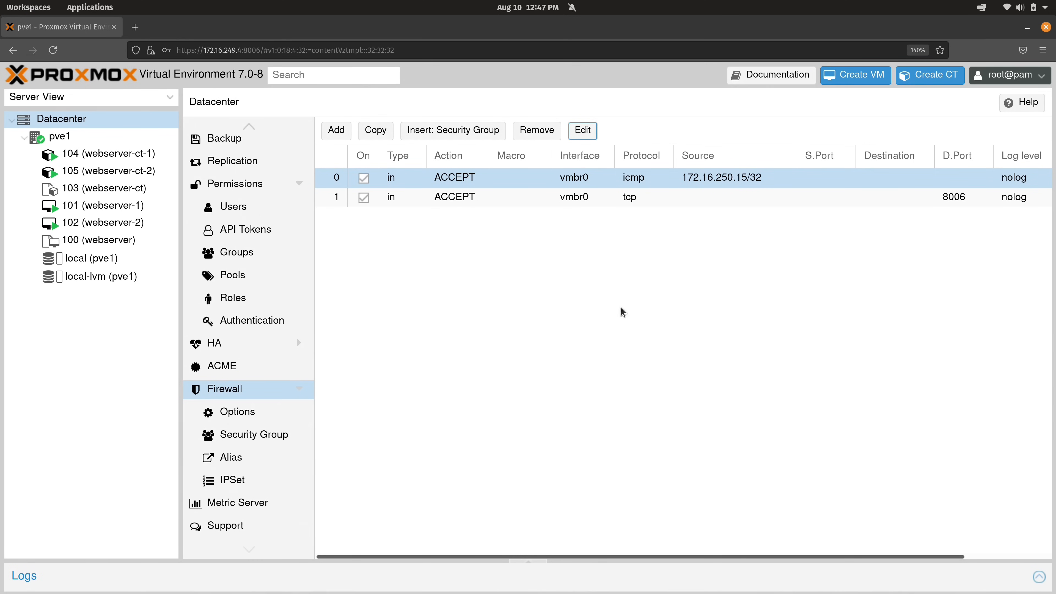
# Start a new Datacenter rule with protocol tcp and destination port 22
pyautogui.click(336, 130)
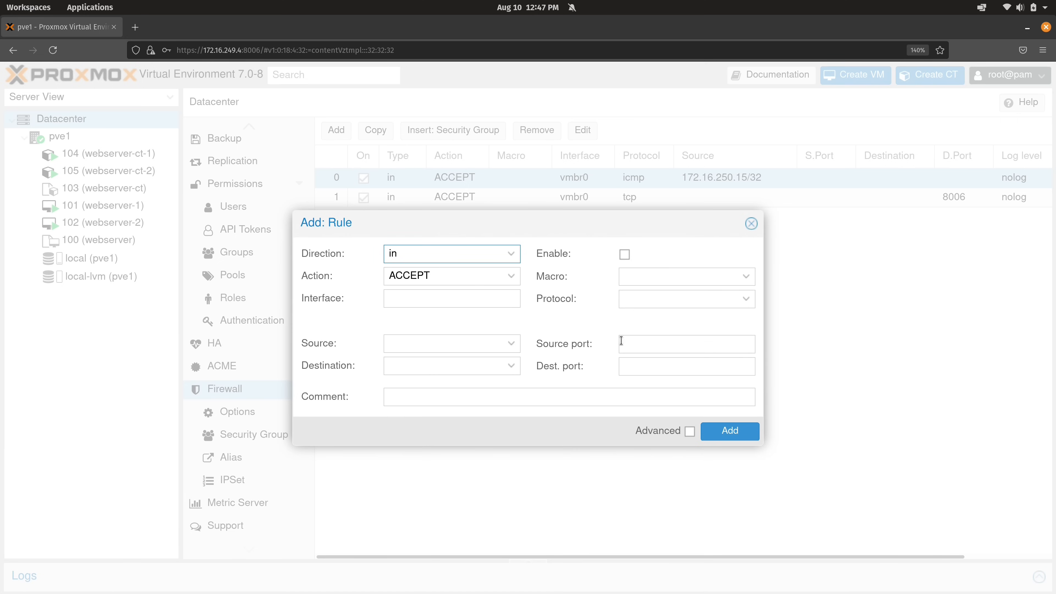
pyautogui.click(745, 299)
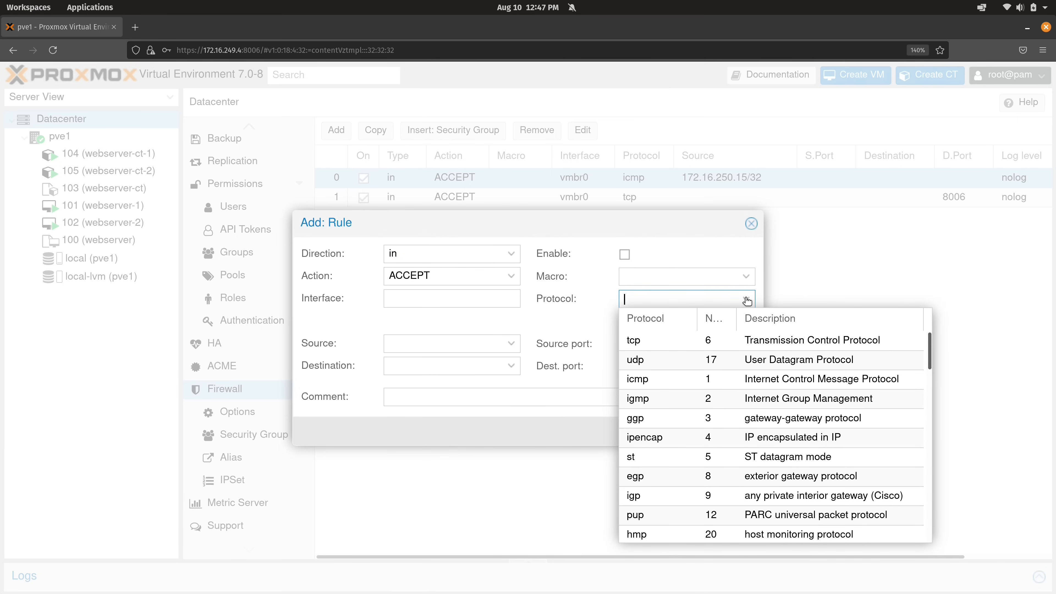
pyautogui.click(633, 345)
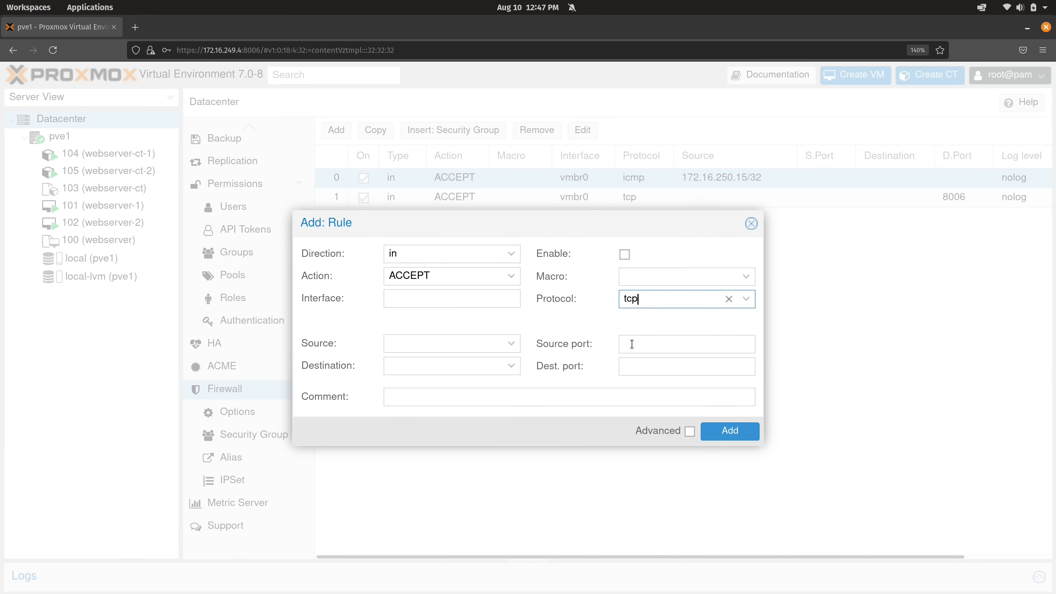
pyautogui.click(631, 365)
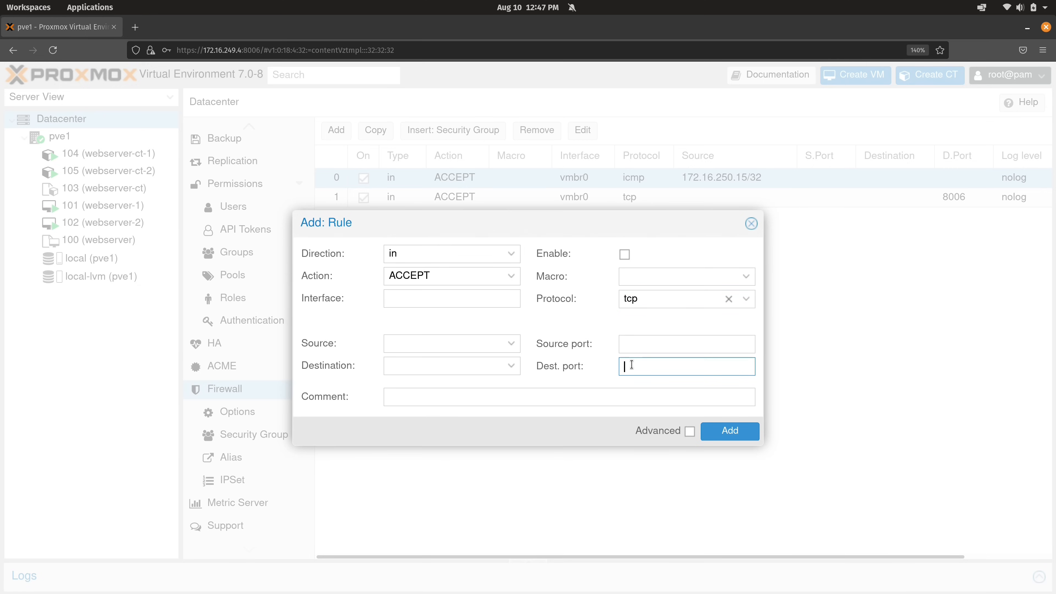
pyautogui.write('22')
# Apply the SSH macro, source 172.16.250.15/32, enable and save the rule
pyautogui.click(743, 277)
pyautogui.scroll(-10, 732, 364)
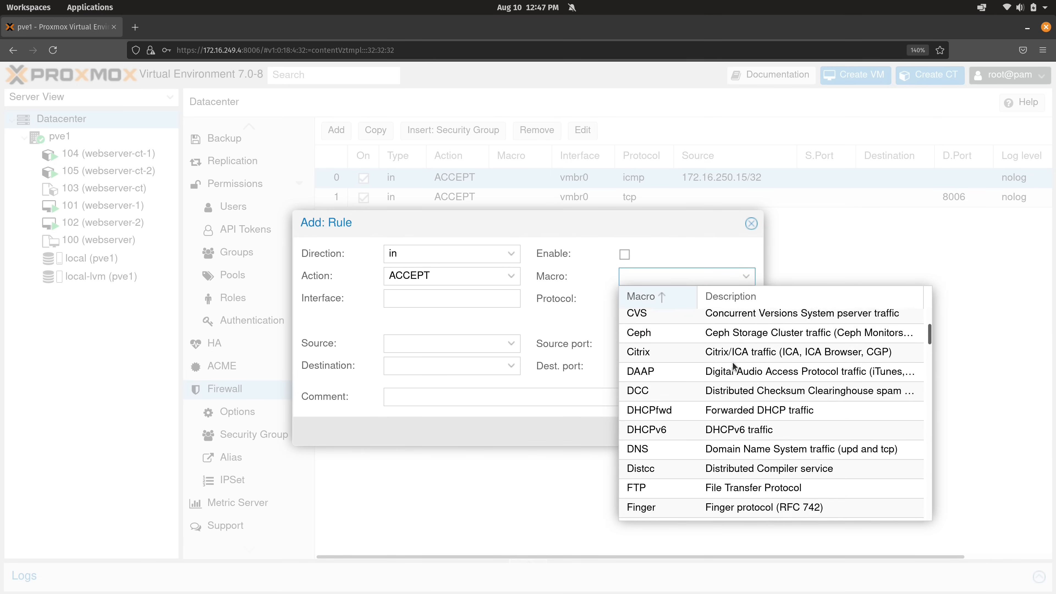
pyautogui.scroll(-10, 733, 365)
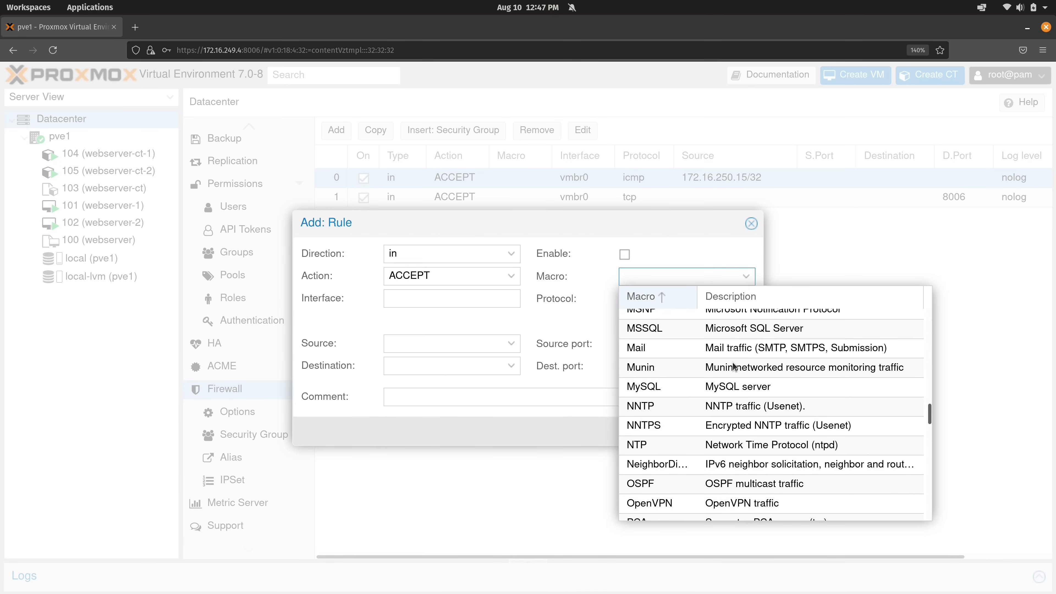
pyautogui.scroll(-5, 733, 361)
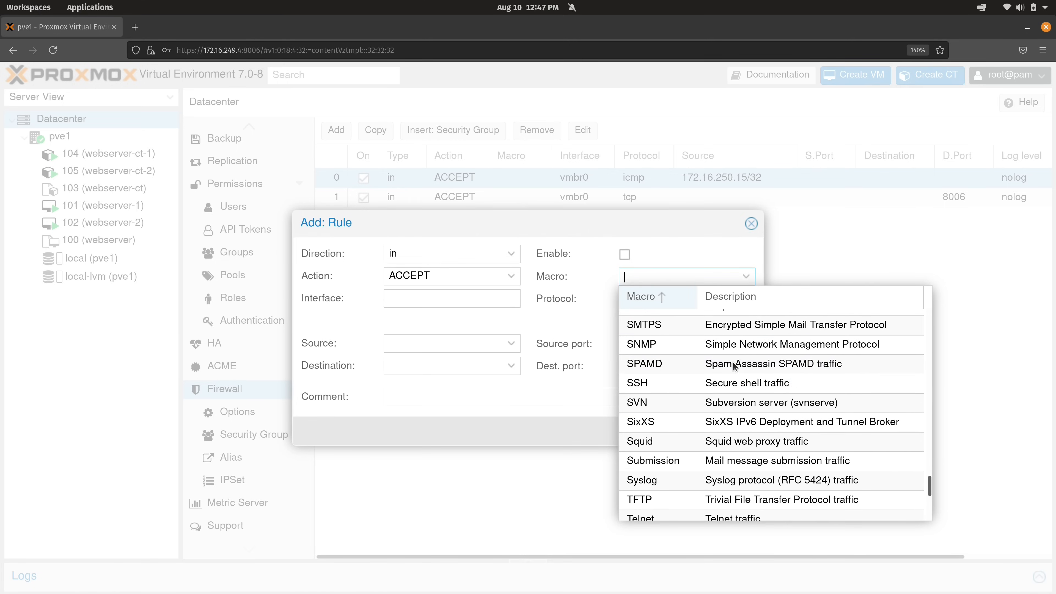
pyautogui.click(665, 388)
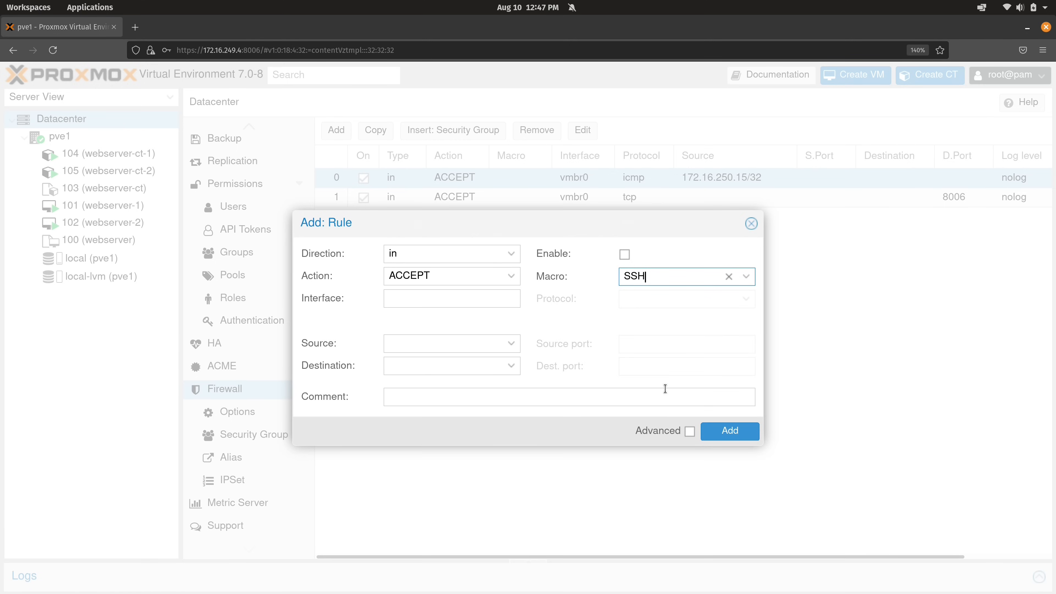
pyautogui.click(488, 342)
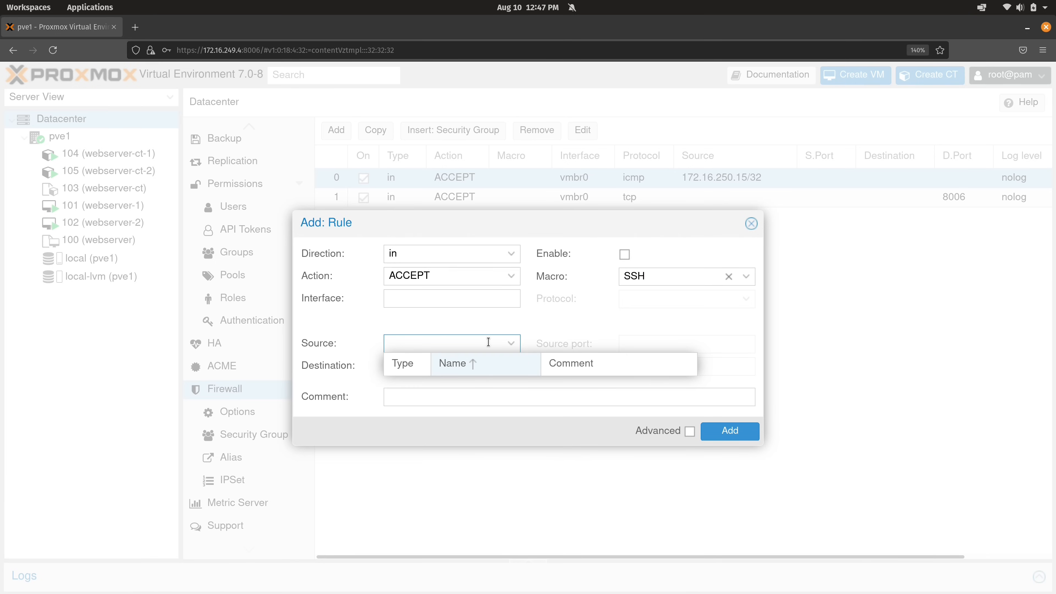
pyautogui.write('172.16.250.15/32')
pyautogui.click(626, 255)
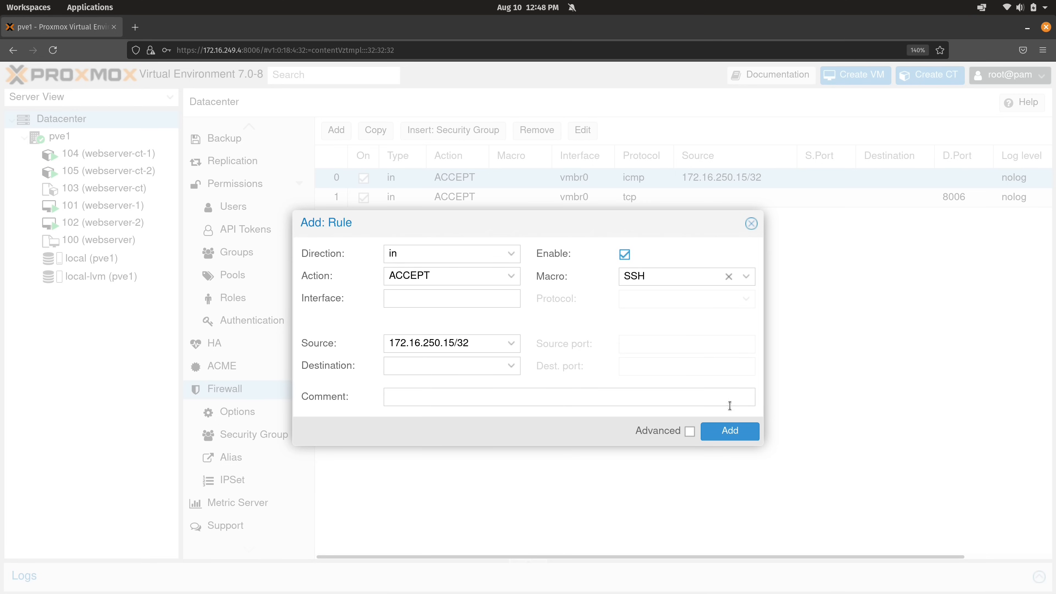
pyautogui.click(738, 432)
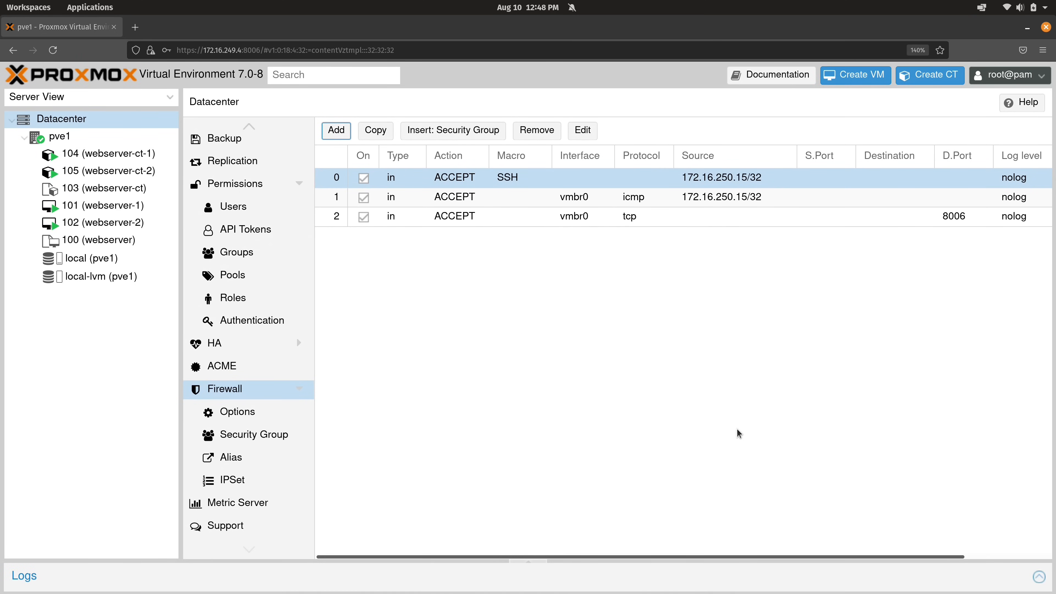
pyautogui.press('super+ctrl+Down')
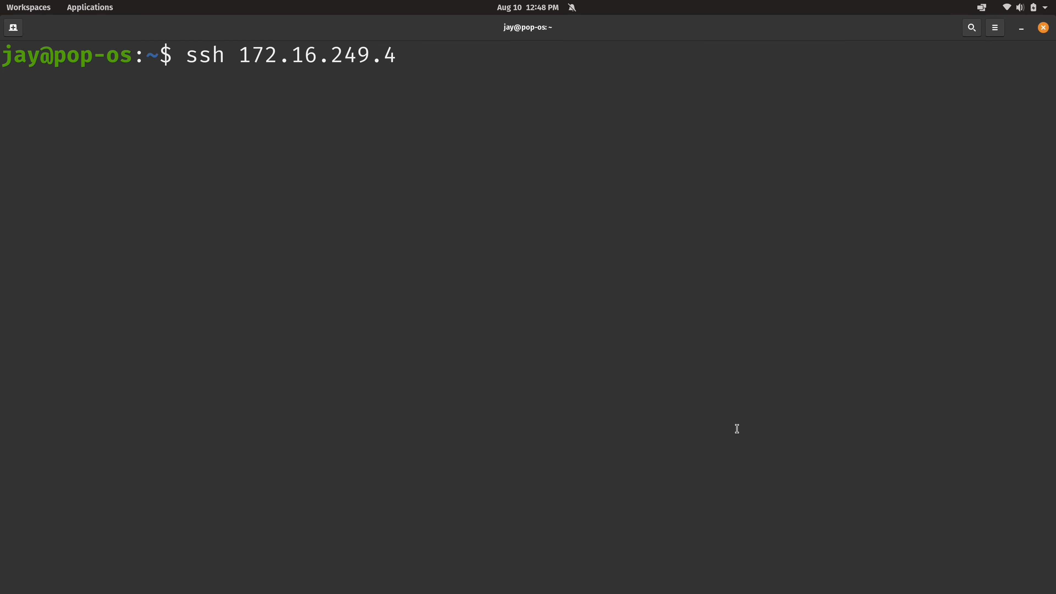
# Rerun ssh 172.16.249.4, see it reach the password prompt, then cancel it
pyautogui.hotkey('ctrl', 'c')
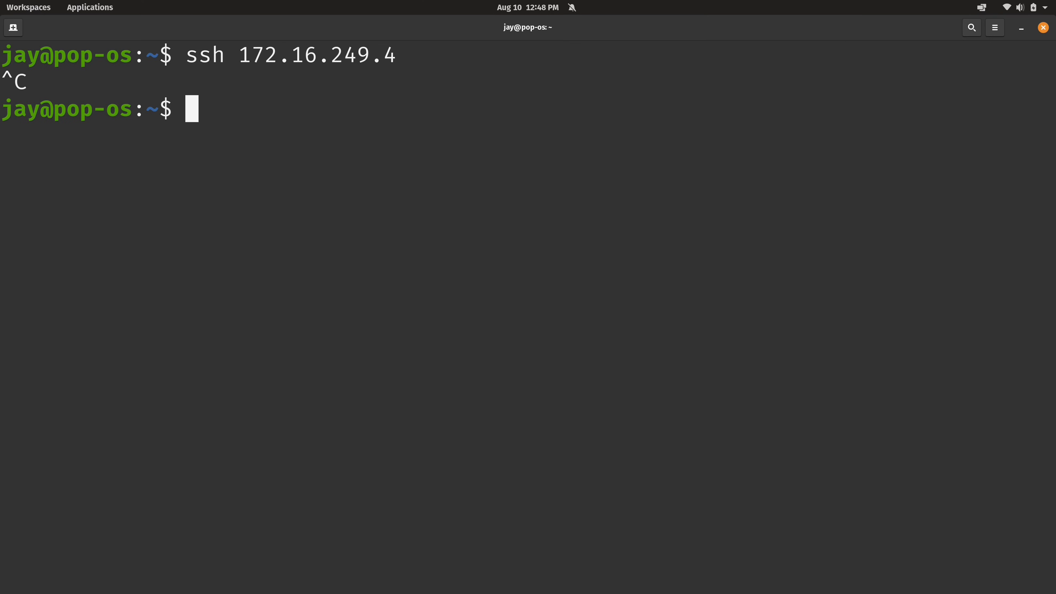
pyautogui.hotkey('ctrl', 'l')
pyautogui.press('Up')
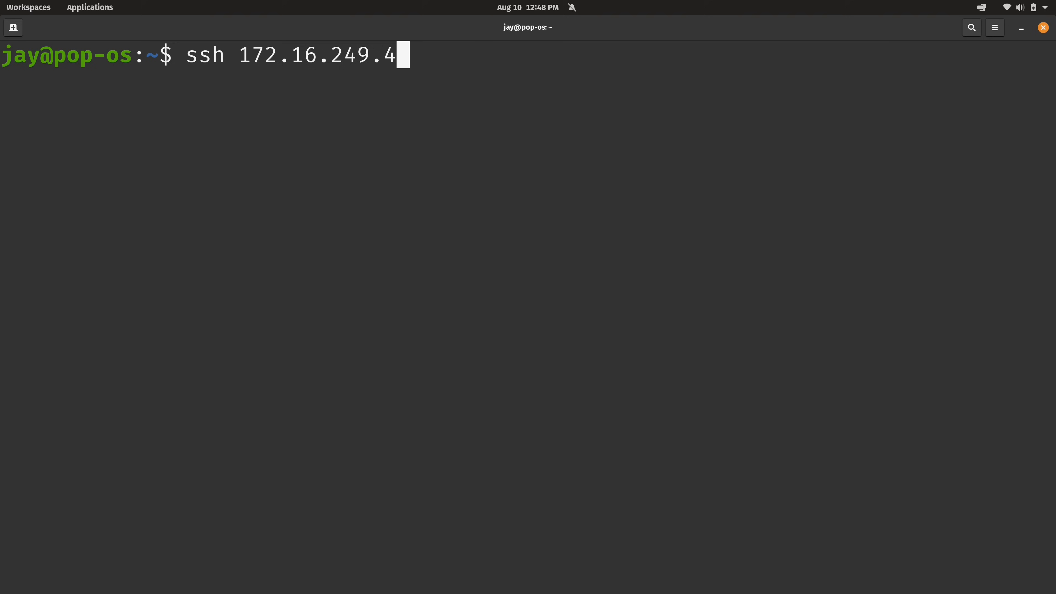
pyautogui.press('Return')
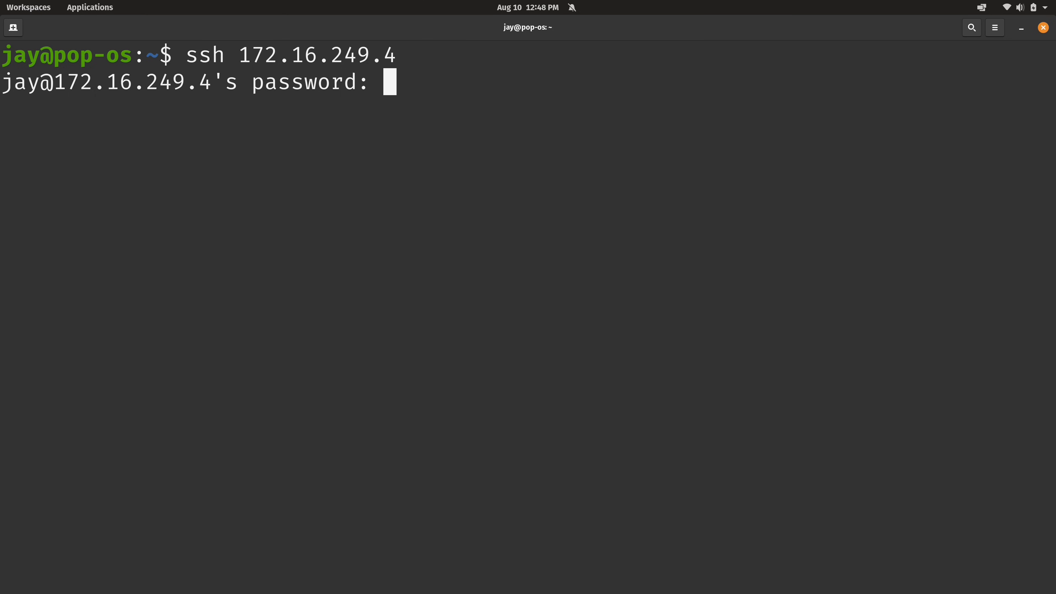
pyautogui.hotkey('ctrl', 'c')
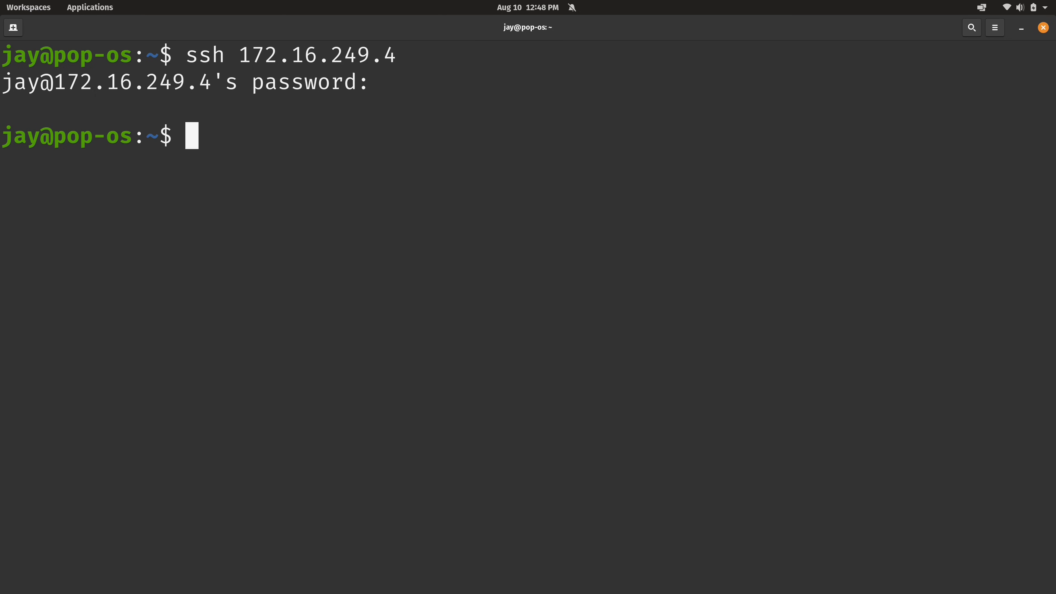
pyautogui.hotkey('alt', 'Tab')
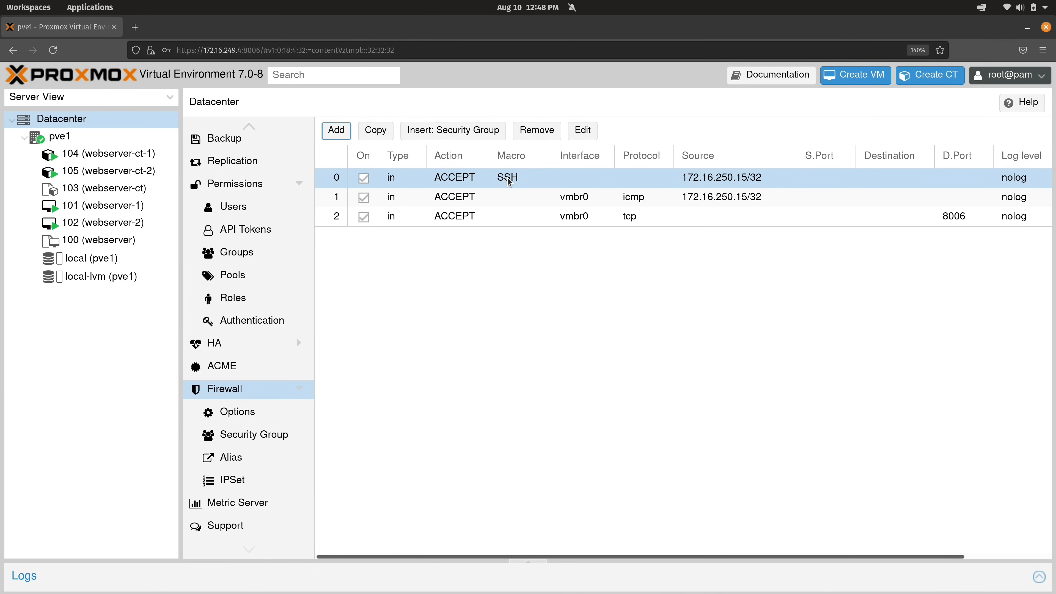
# Remove the Datacenter SSH rule and show node pve1's empty firewall rule list
pyautogui.click(532, 131)
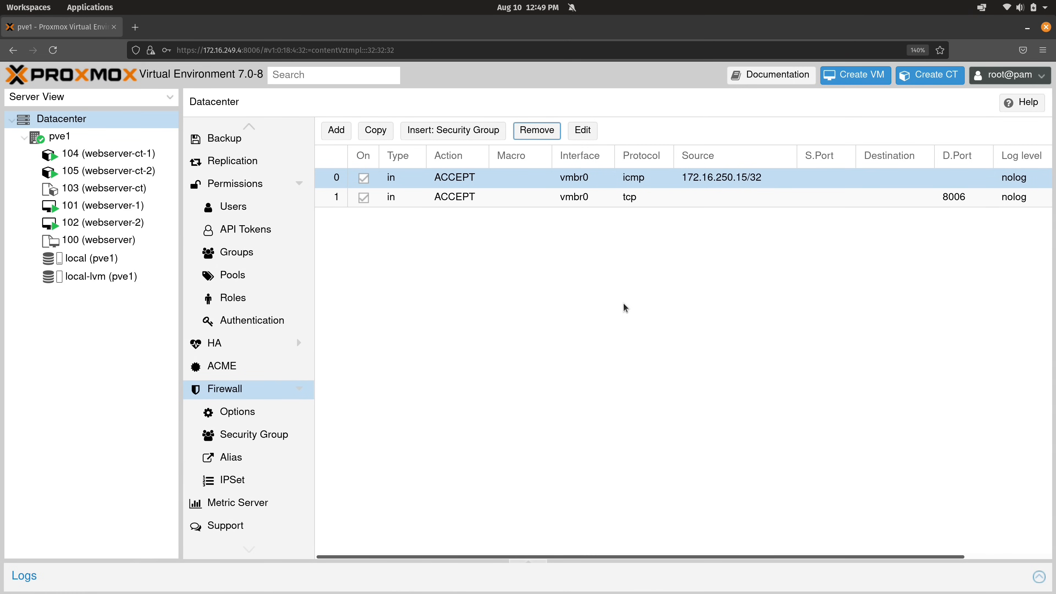
pyautogui.press('super+ctrl+Down')
pyautogui.press('Return')
pyautogui.click(98, 136)
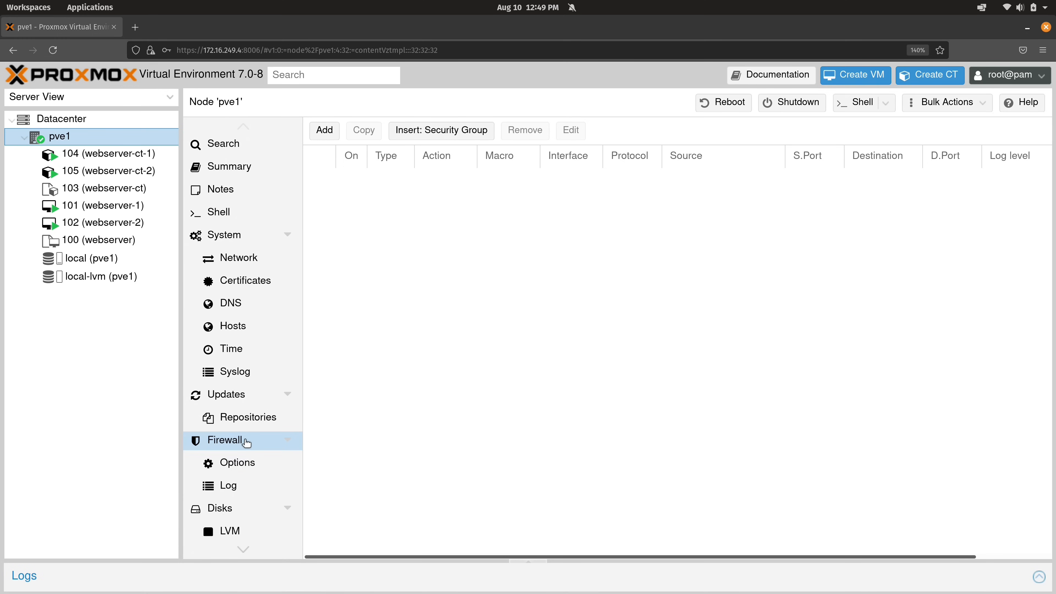
# Start an enabled pve1 firewall rule using the SSH macro
pyautogui.click(327, 132)
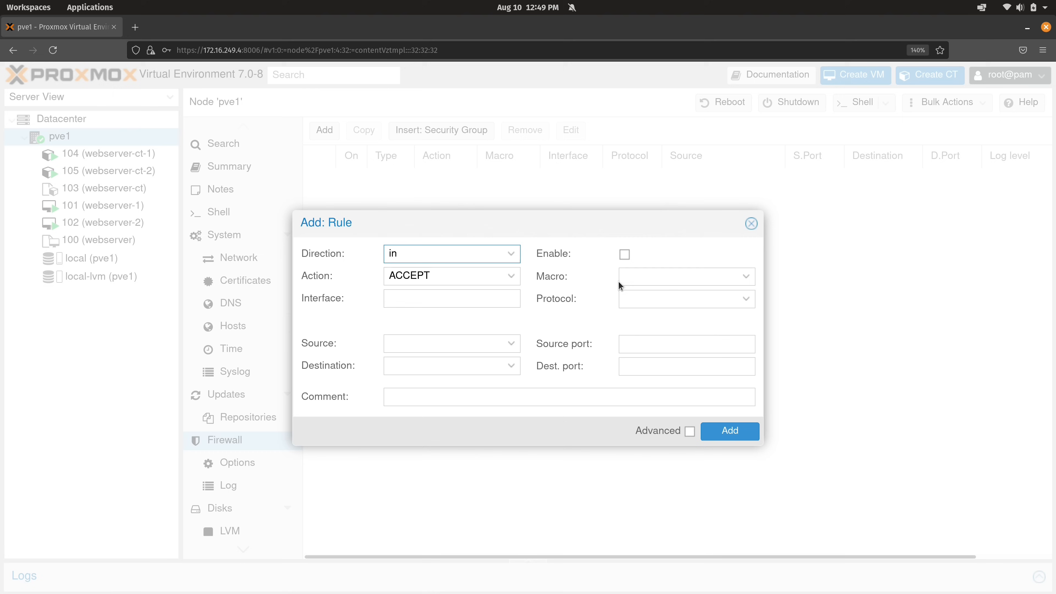
pyautogui.click(675, 278)
pyautogui.scroll(-10, 674, 427)
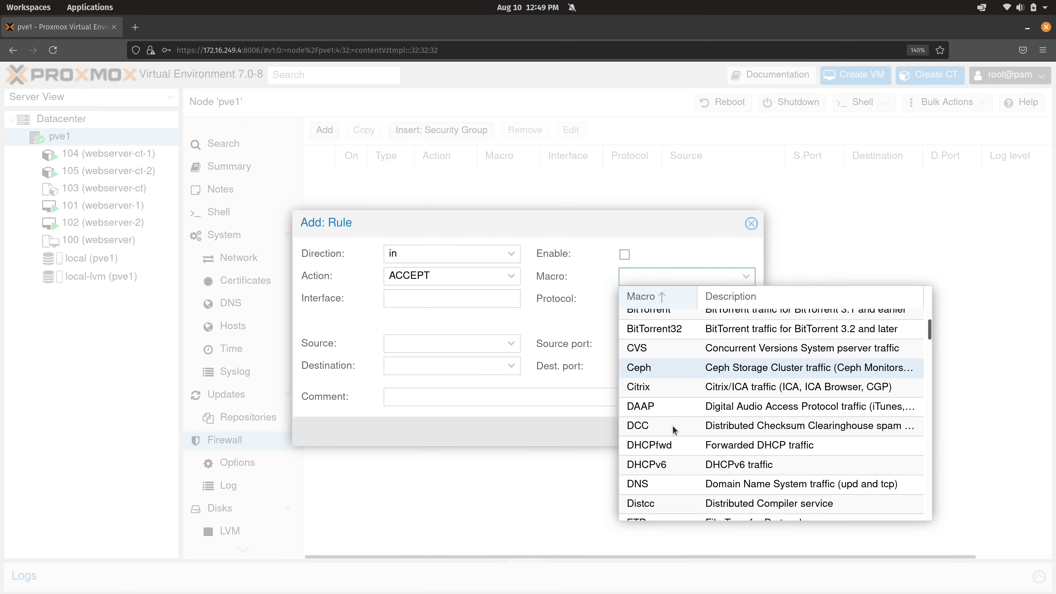
pyautogui.scroll(-10, 673, 426)
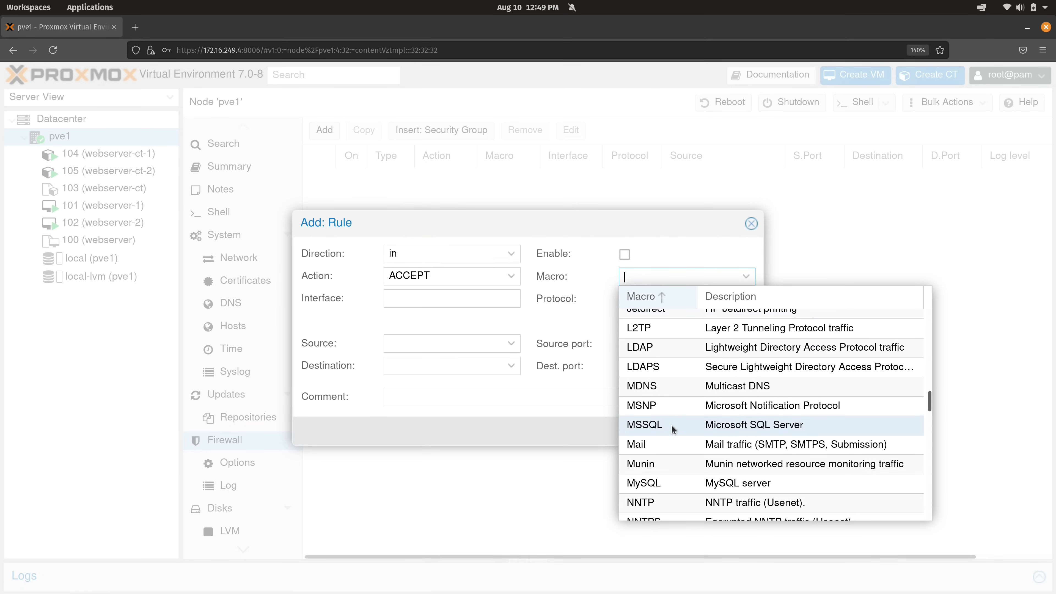
pyautogui.scroll(-5, 671, 424)
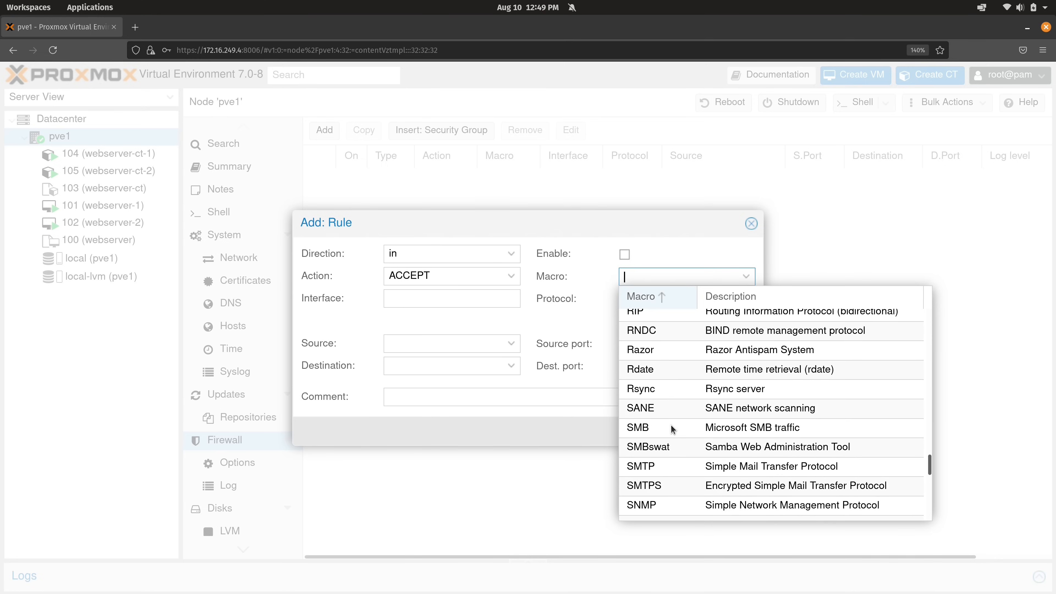
pyautogui.click(664, 418)
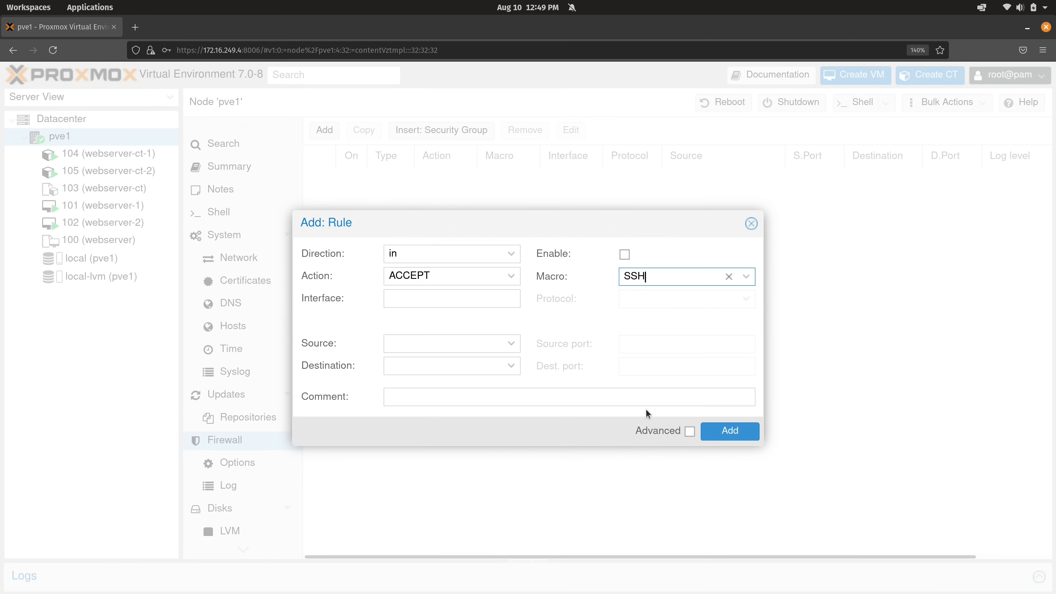
pyautogui.click(623, 254)
# Set source 172.16.250.15/32 and interface vmbr0, then save the rule
pyautogui.click(471, 341)
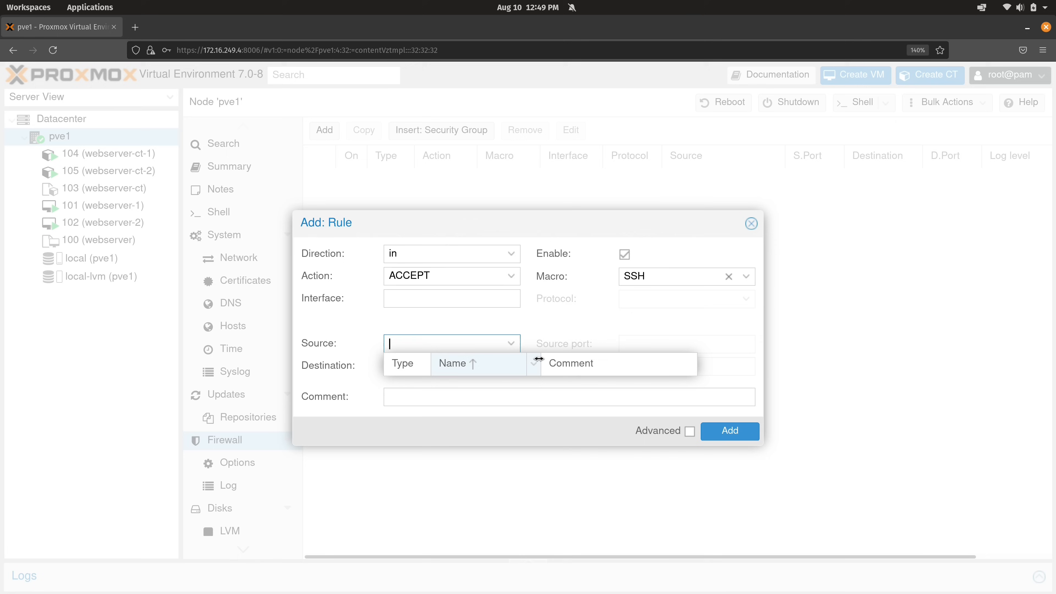
pyautogui.write('172.16.250.15/32')
pyautogui.click(579, 439)
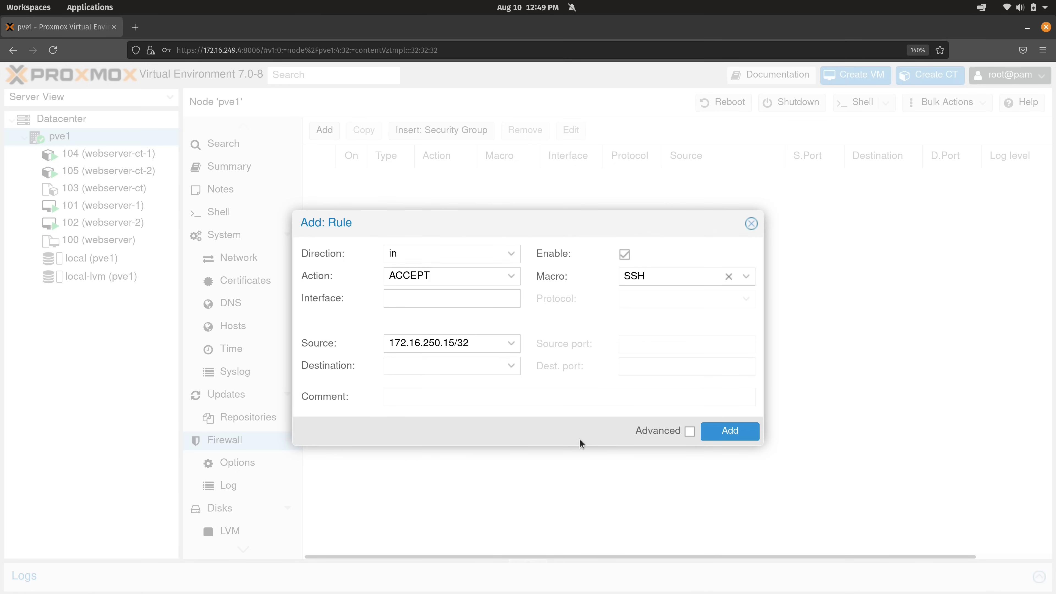
pyautogui.click(469, 298)
pyautogui.write('vmbr0')
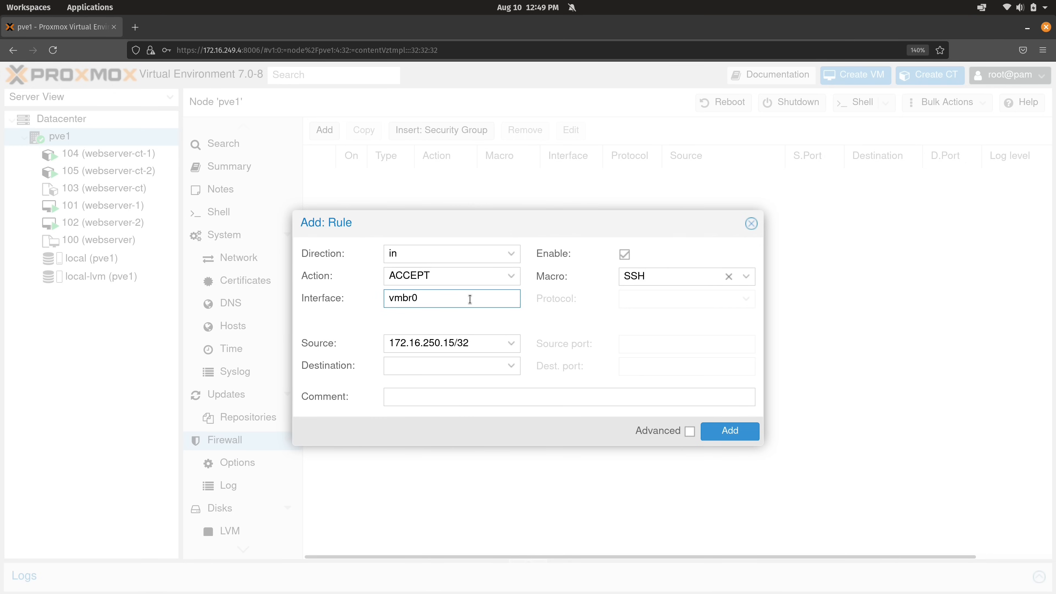
pyautogui.click(713, 435)
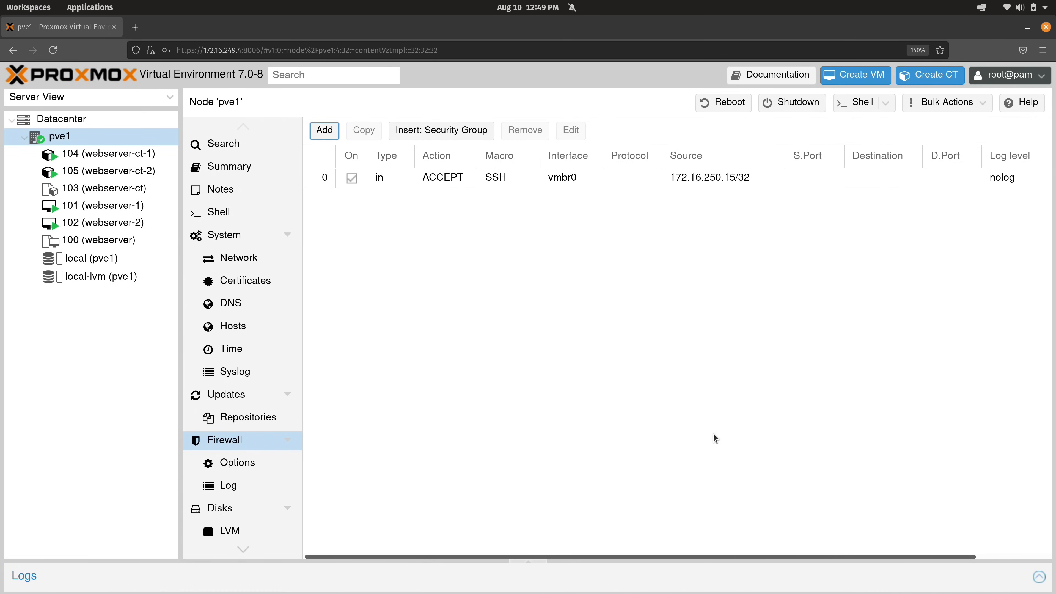
pyautogui.press('super+ctrl+Down')
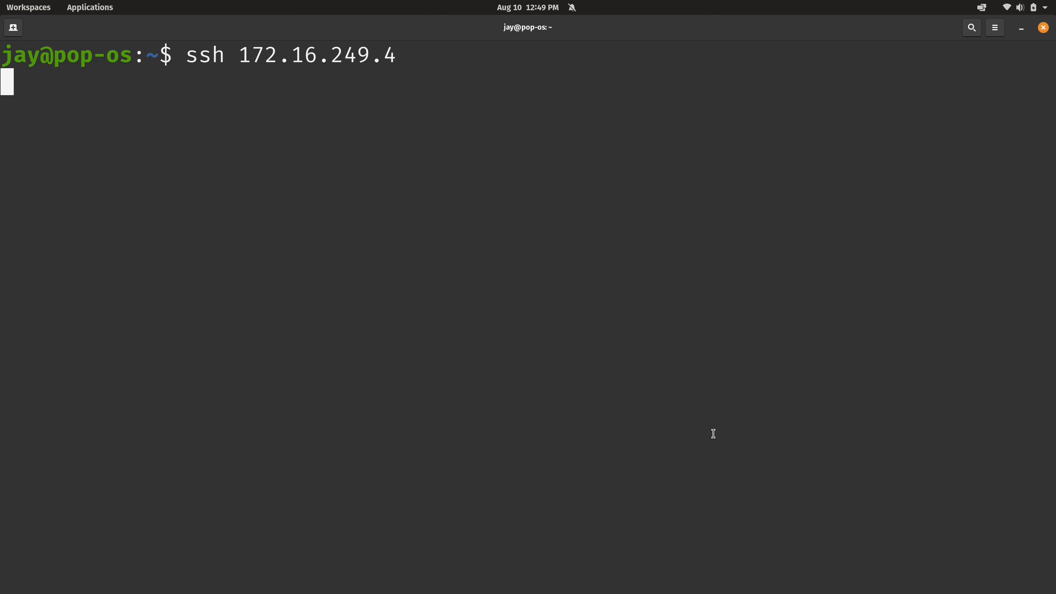
# Rerun ssh 172.16.249.4, confirm it reaches the password prompt, then cancel it
pyautogui.hotkey('ctrl', 'c')
pyautogui.hotkey('ctrl', 'l')
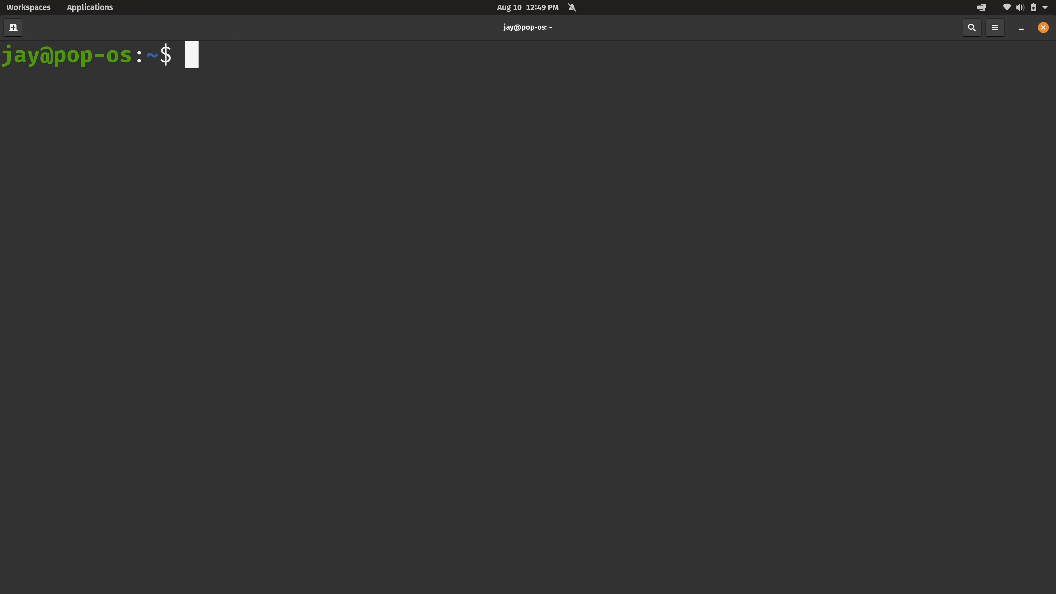
pyautogui.press('Up')
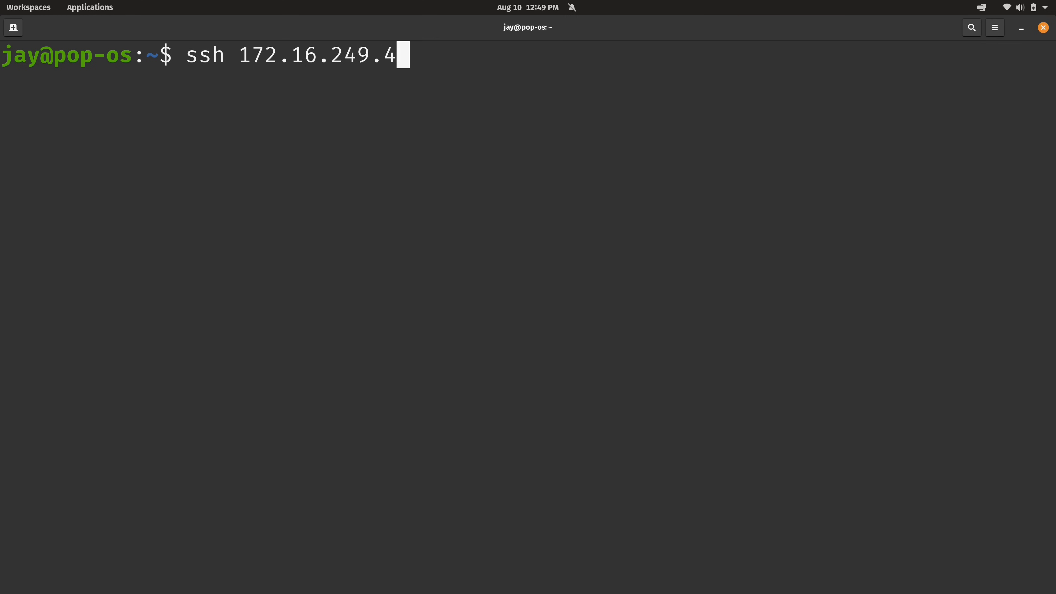
pyautogui.press('Return')
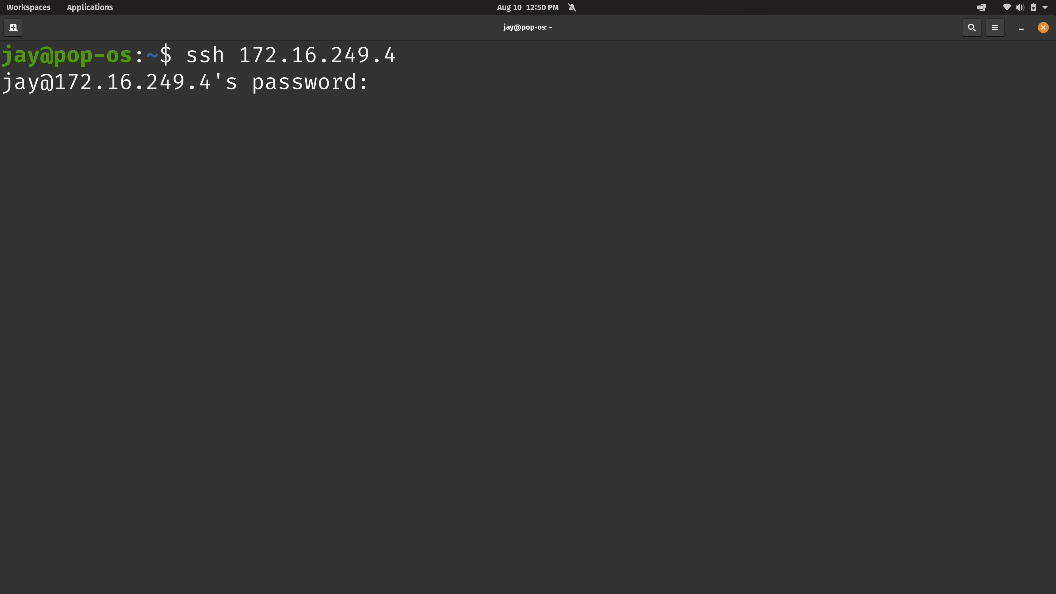
pyautogui.hotkey('ctrl', 'c')
pyautogui.press('super+ctrl+Up')
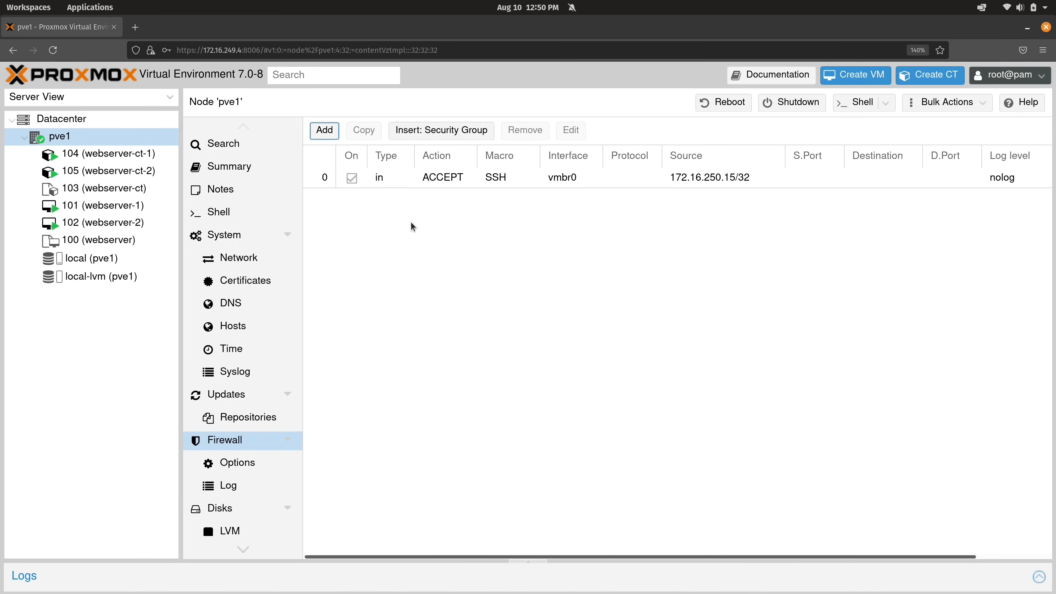
# Check Datacenter firewall options (enabled, DROP input), then review the icmp and tcp 8006 rules
pyautogui.click(94, 119)
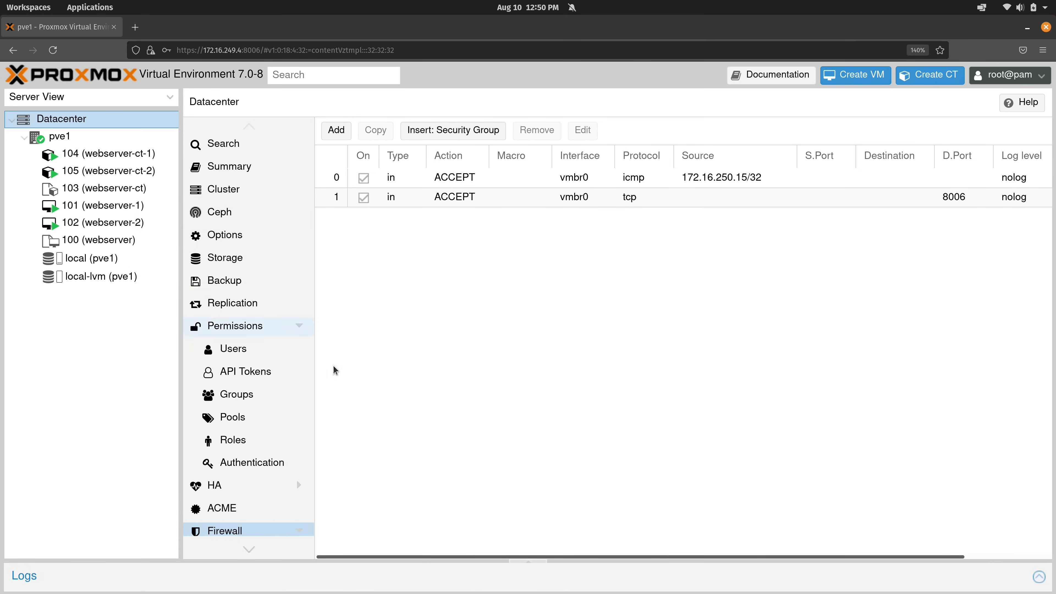
pyautogui.scroll(-3, 281, 441)
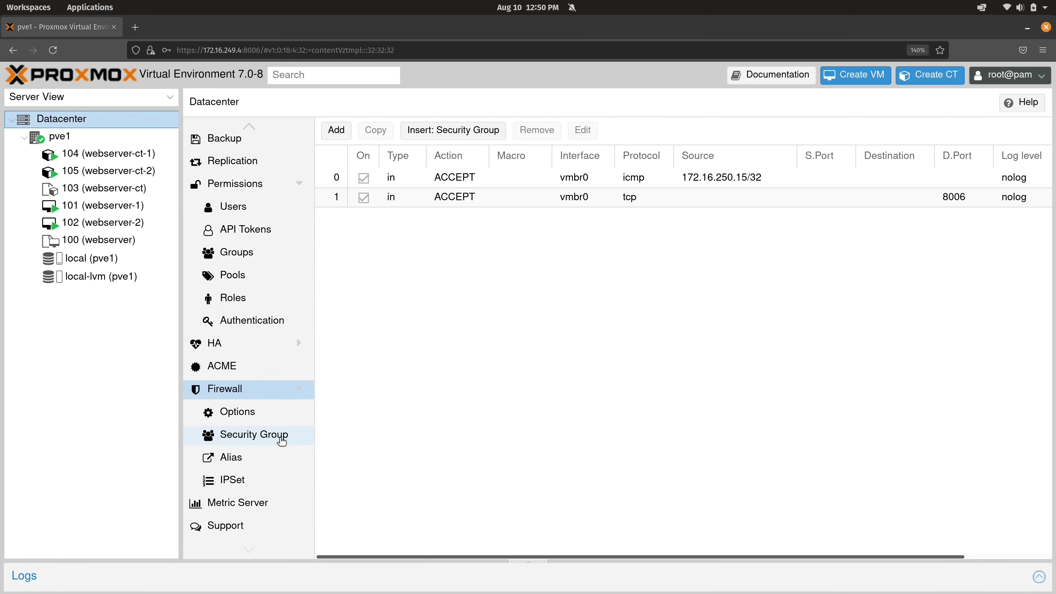
pyautogui.click(241, 413)
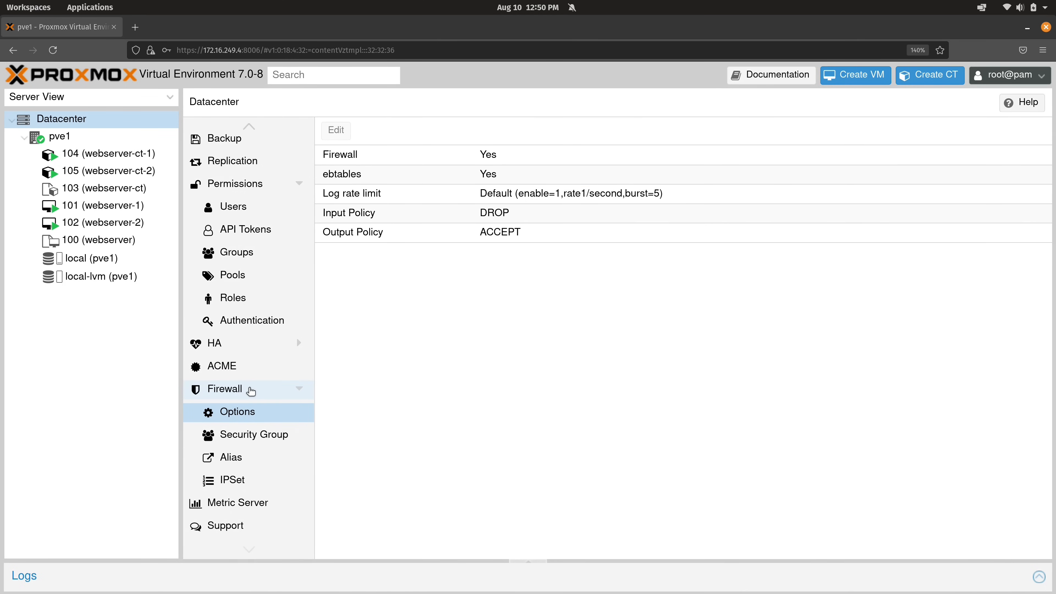
pyautogui.click(251, 391)
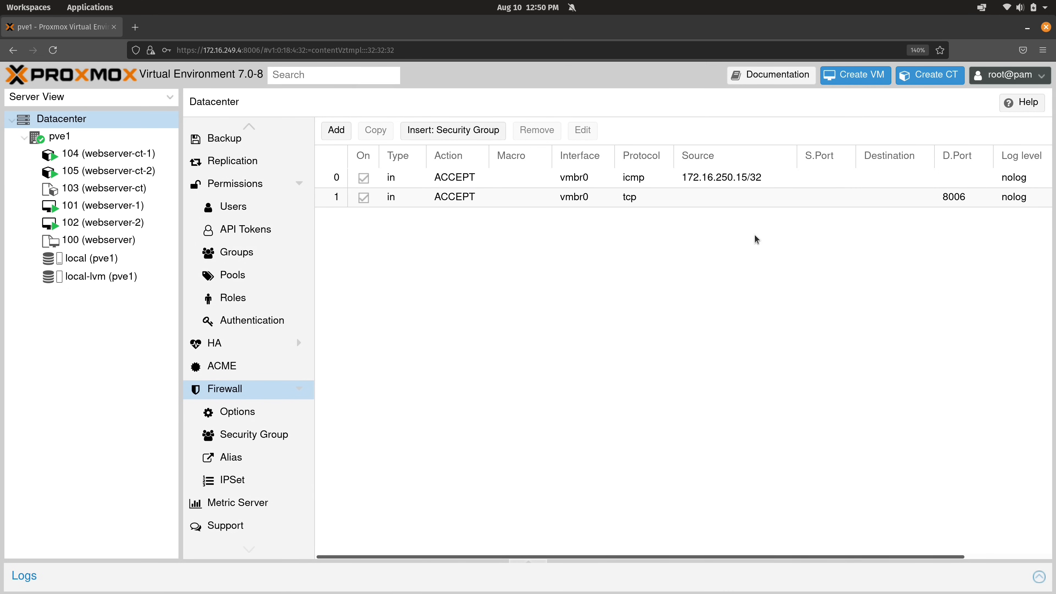
pyautogui.click(630, 183)
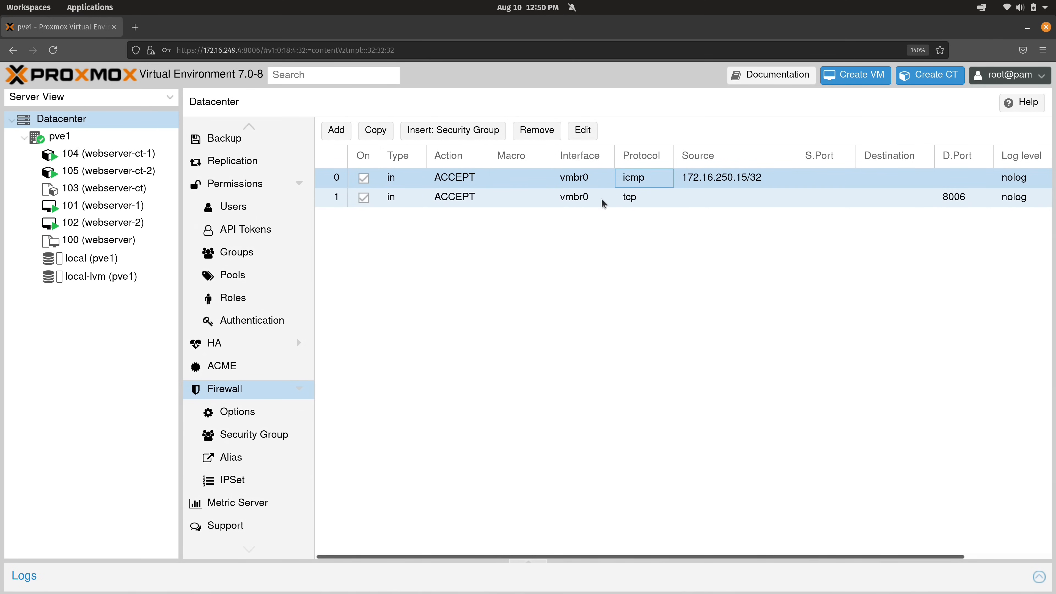
pyautogui.click(650, 206)
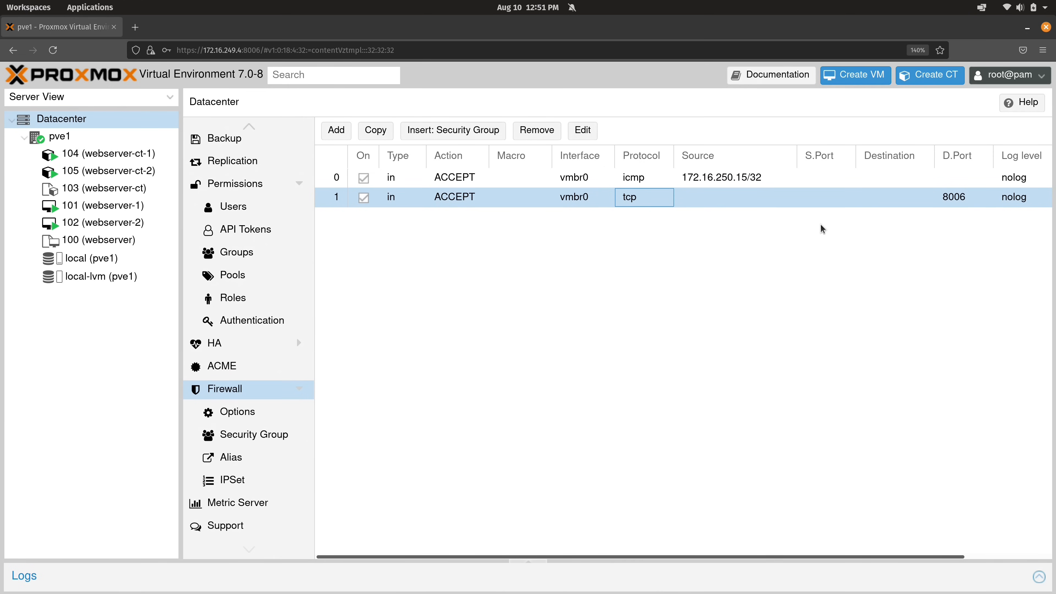
# Review node pve1's SSH firewall rule, then bring up VM 101 (webserver-1)'s empty rule list
pyautogui.click(109, 137)
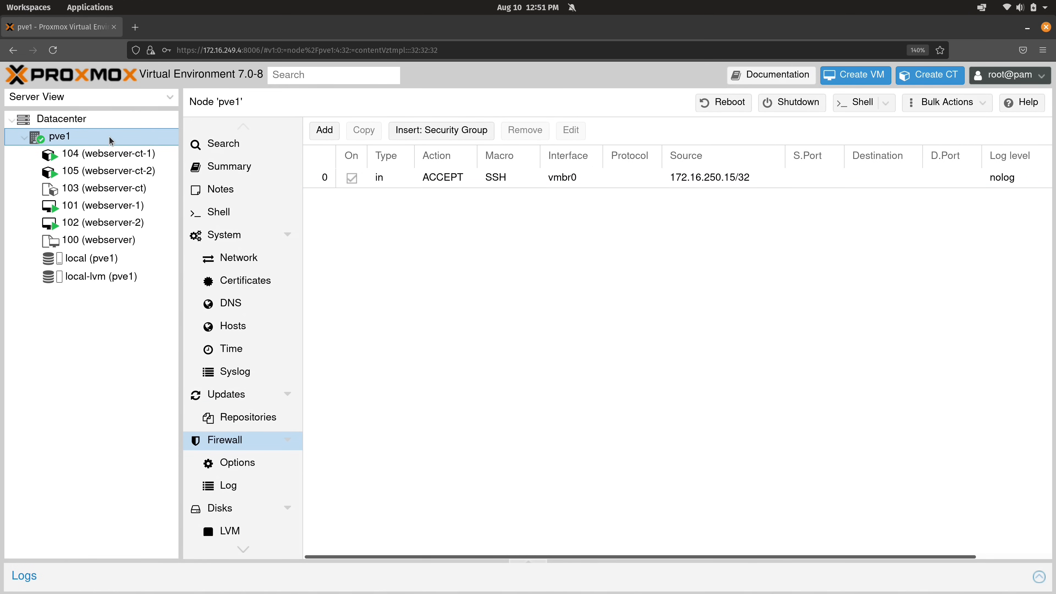
pyautogui.click(589, 183)
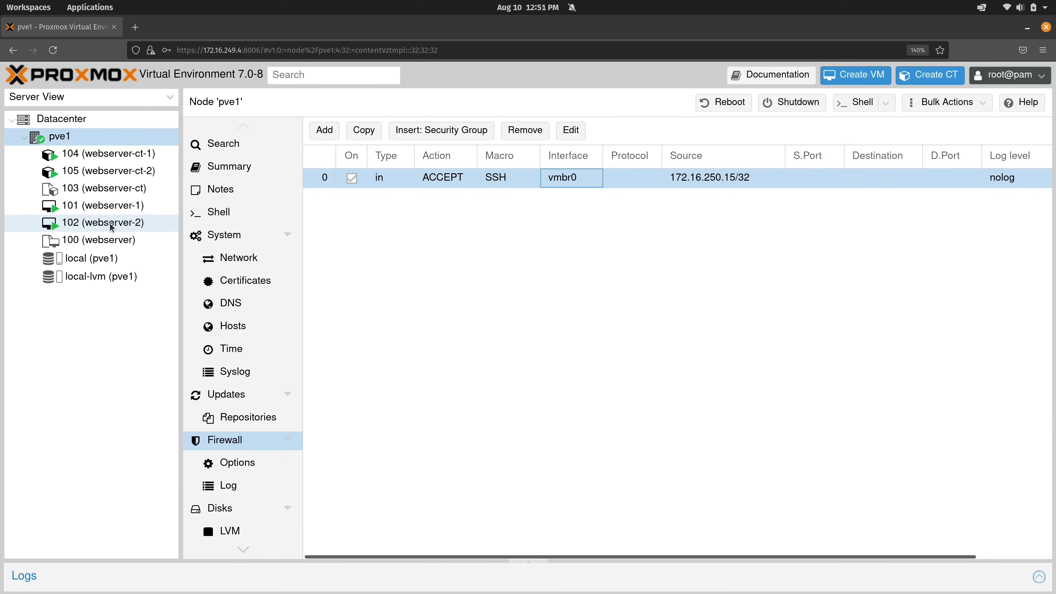
pyautogui.click(113, 208)
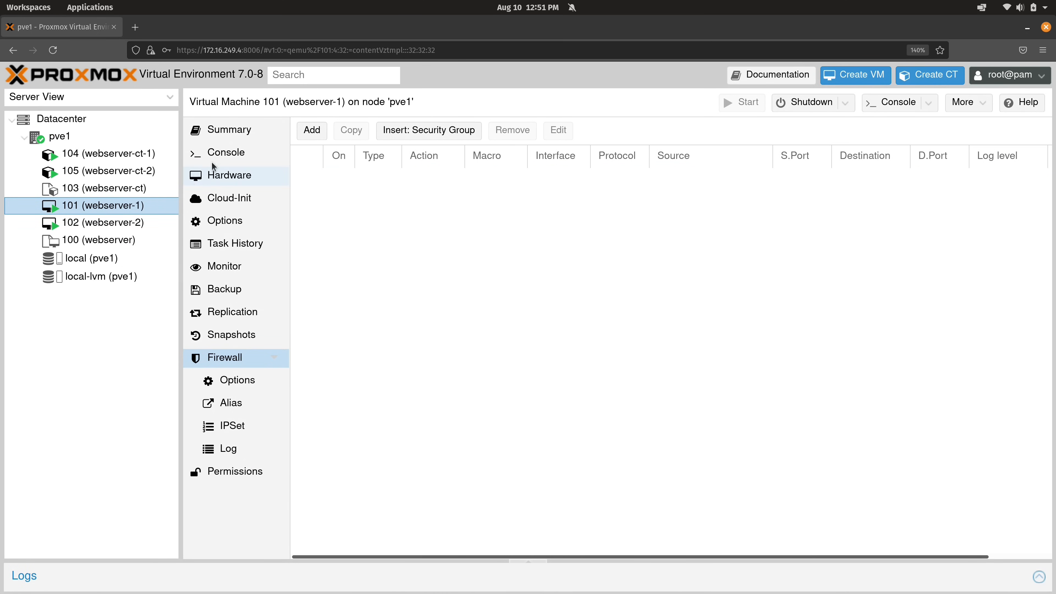
# Log in to webserver-1's console and run 'ip a', revealing address 172.16.249.250
pyautogui.click(226, 152)
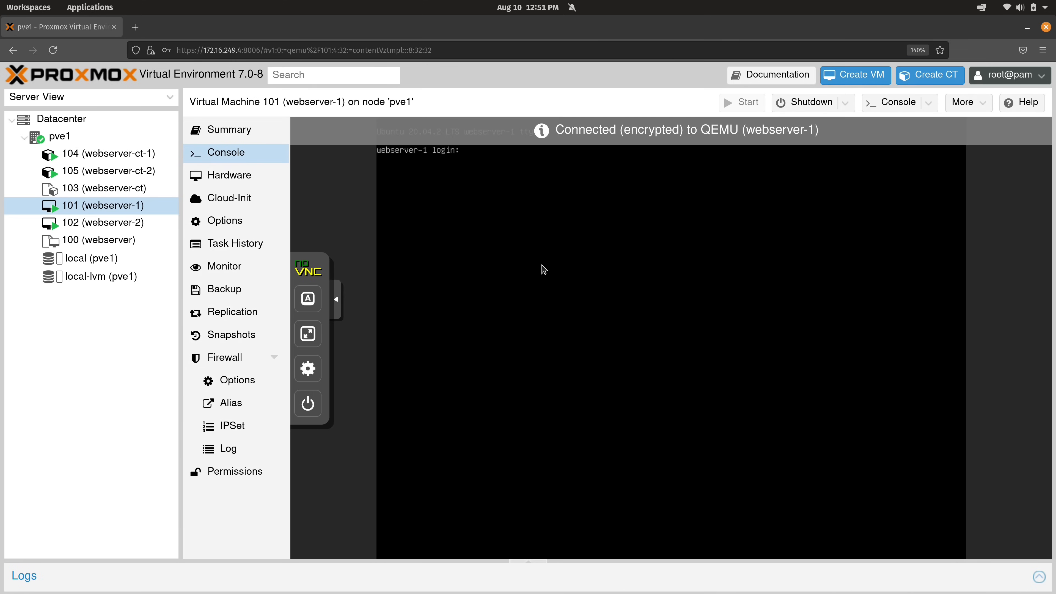
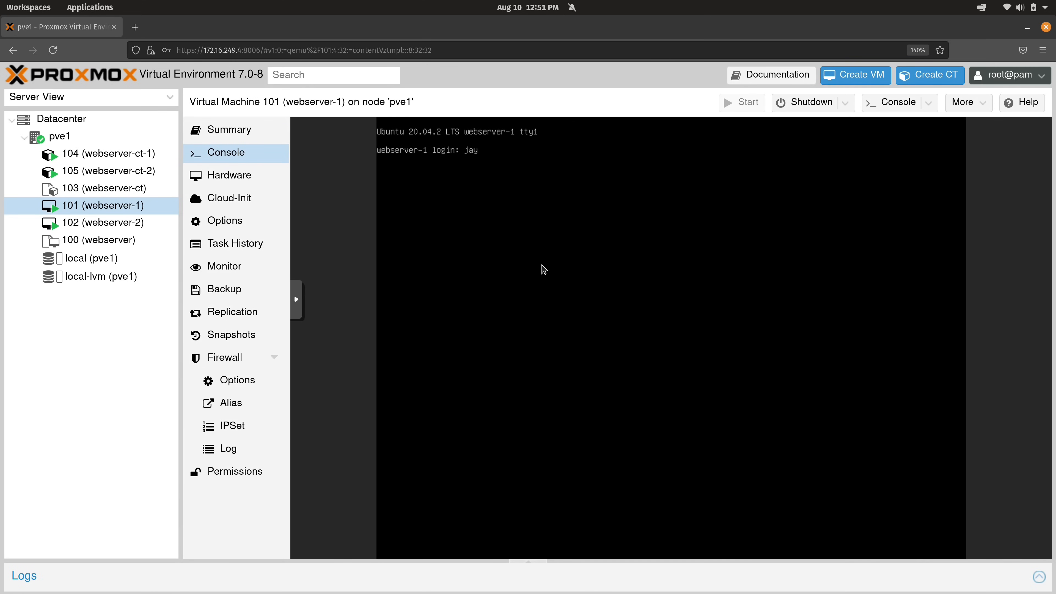
pyautogui.press('Return')
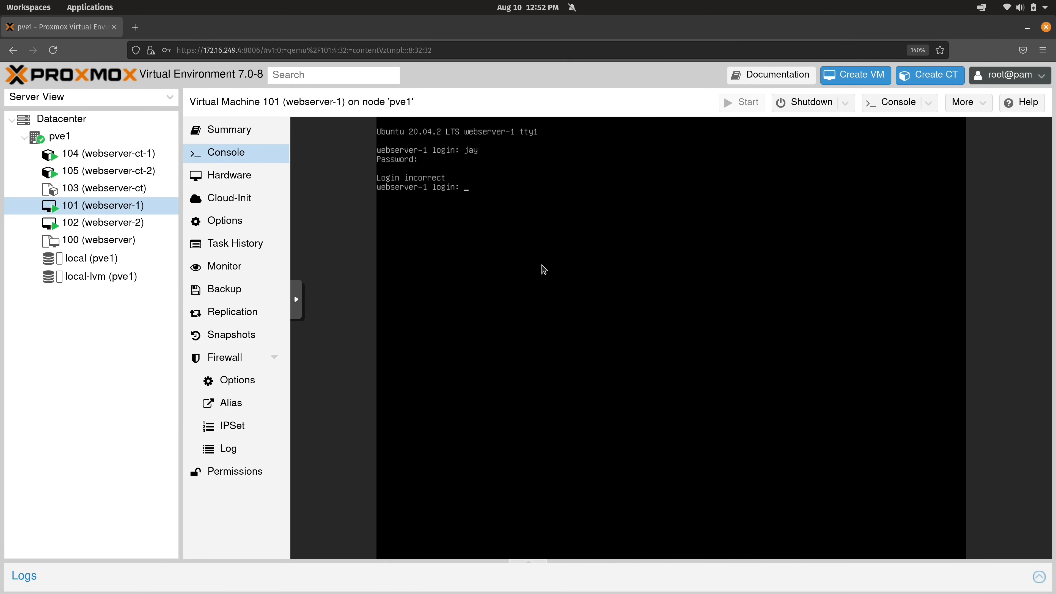
pyautogui.press('Return')
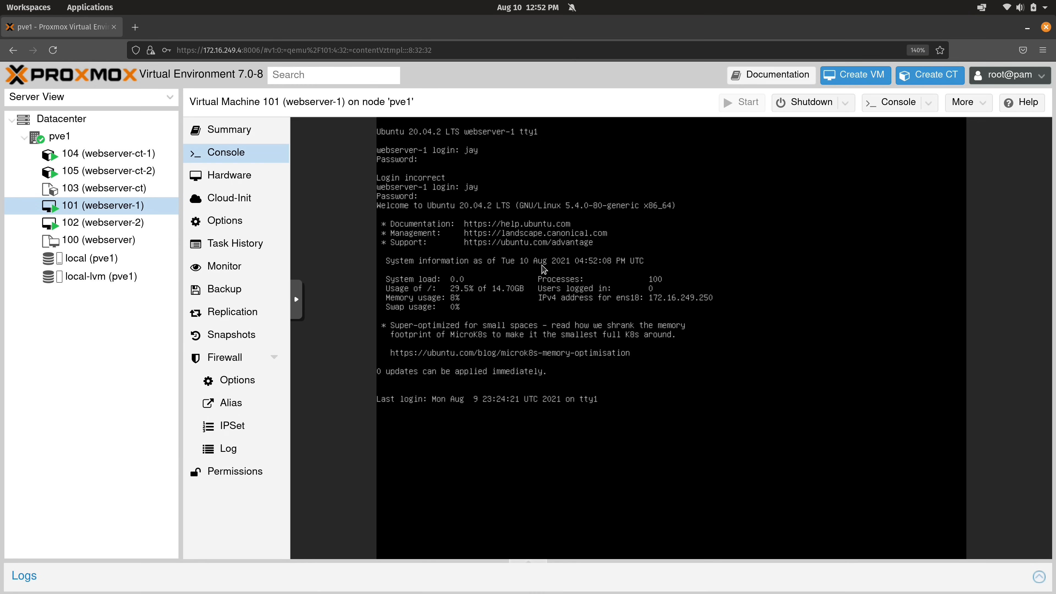
pyautogui.press('Return')
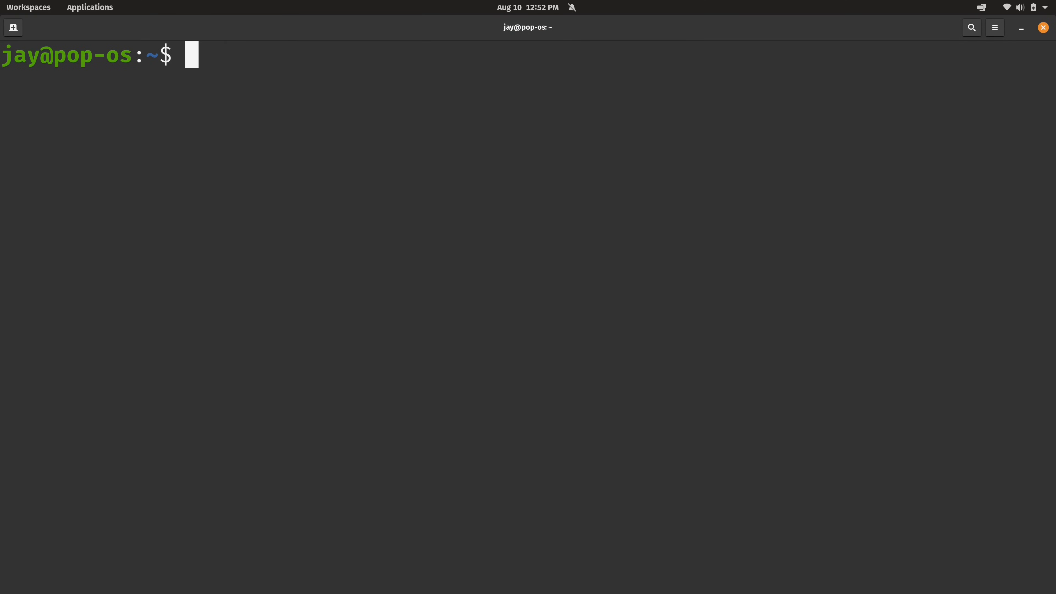
# SSH into 172.16.249.250 with the password, then log out and clear the terminal
pyautogui.write('ssh ')
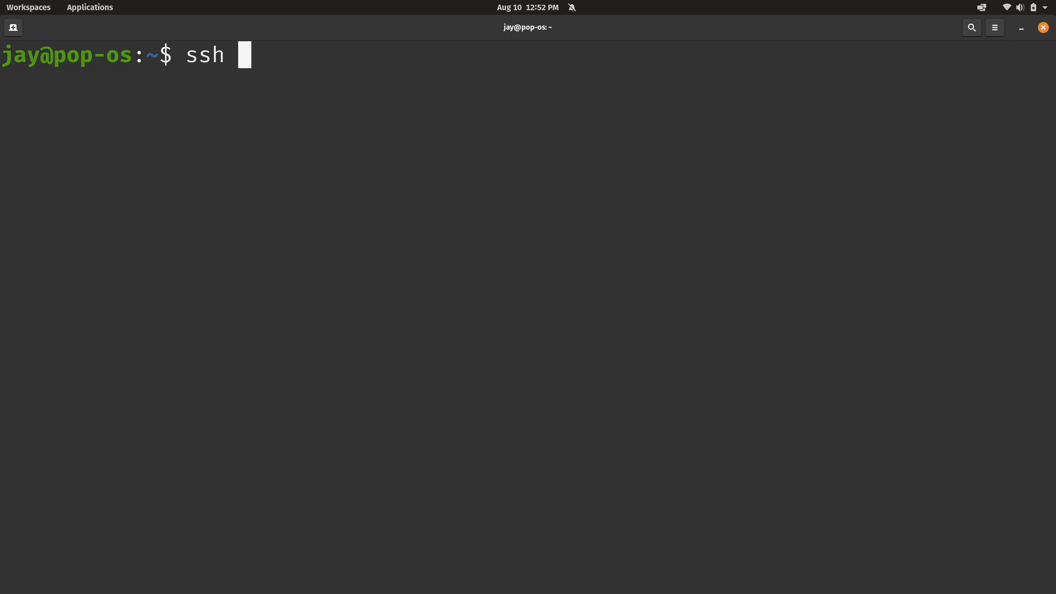
pyautogui.write('172.16.2')
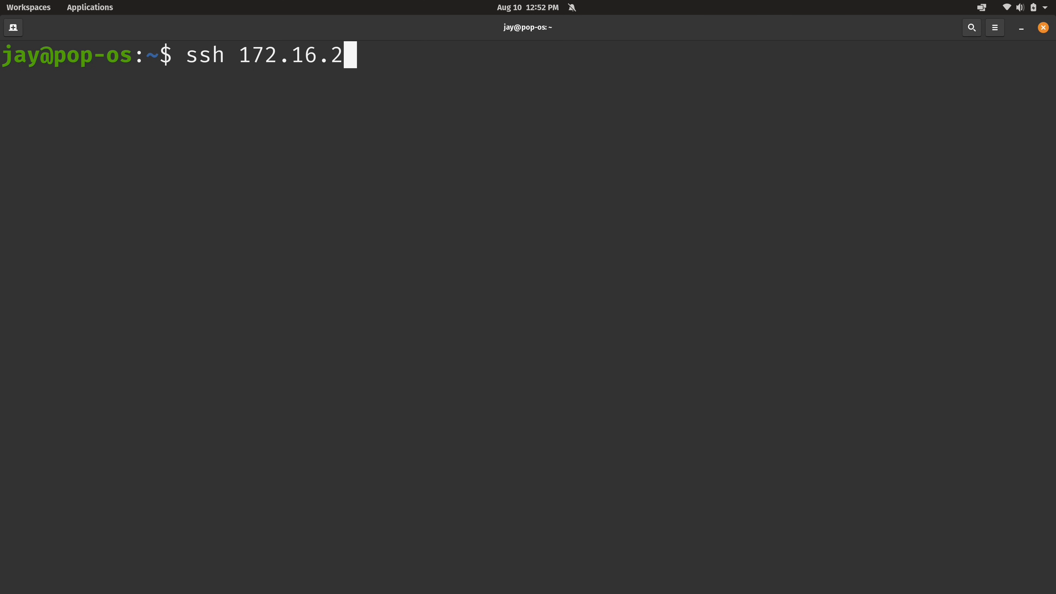
pyautogui.write('49.250')
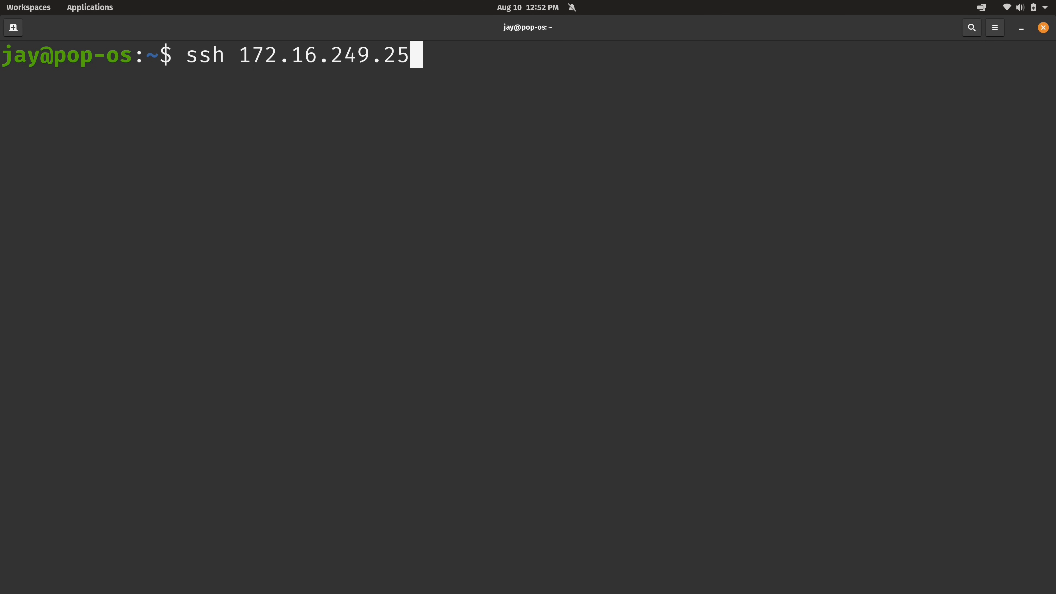
pyautogui.press('Return')
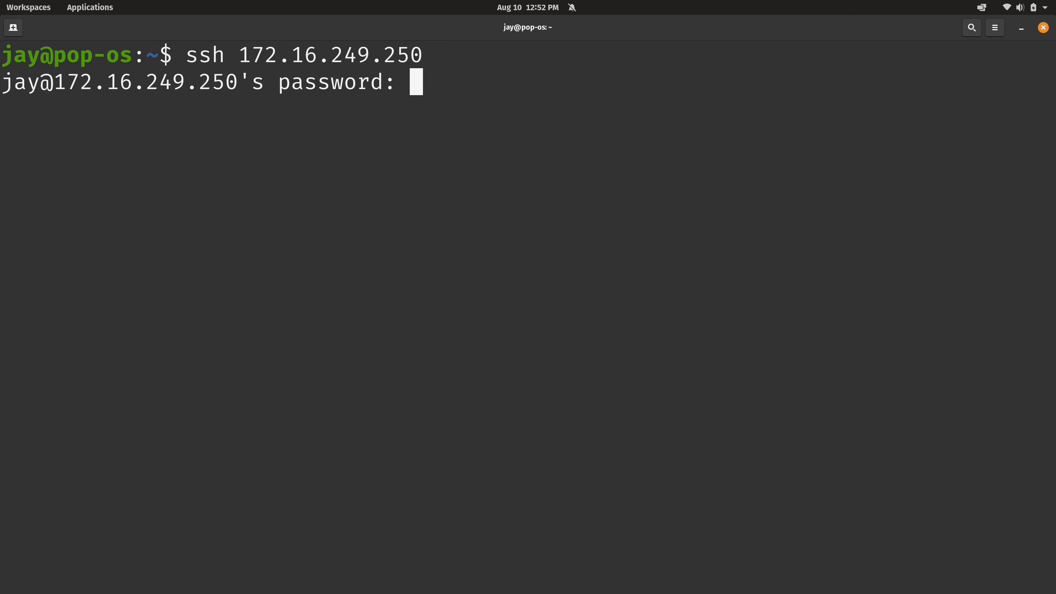
pyautogui.press('Return')
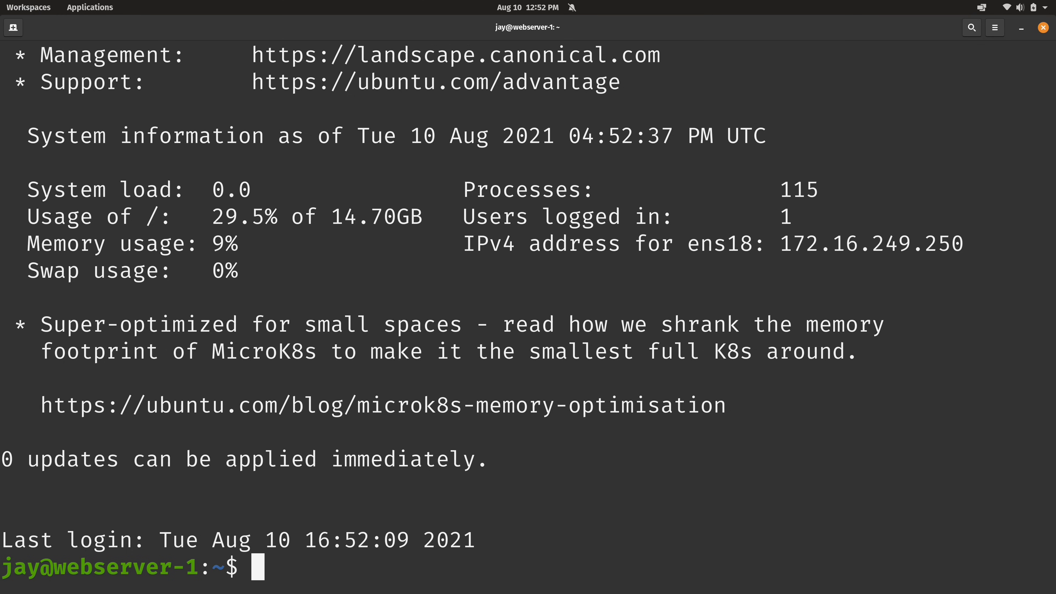
pyautogui.hotkey('ctrl', 'd')
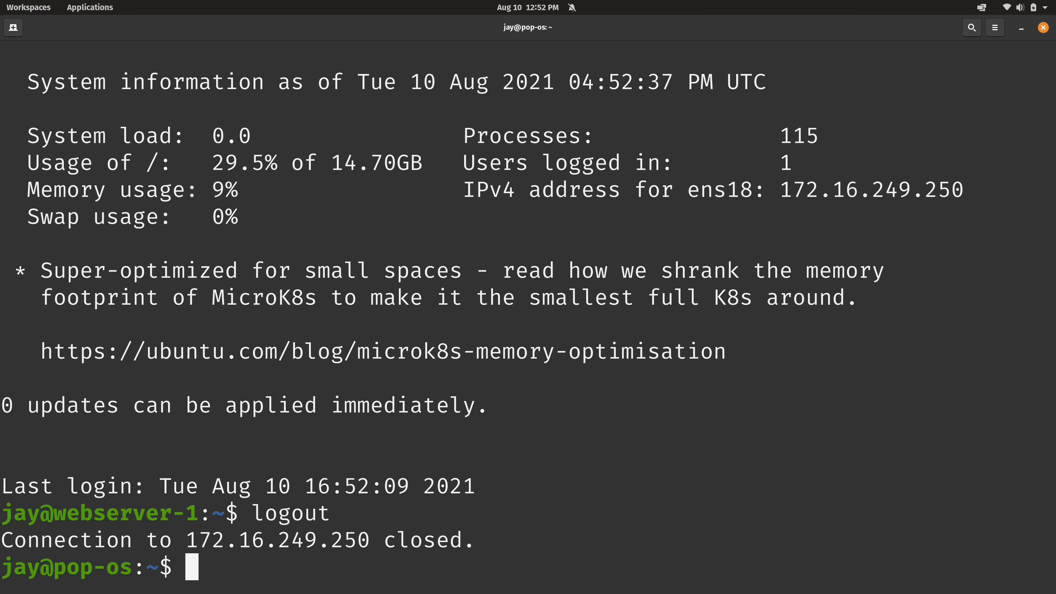
pyautogui.hotkey('ctrl', 'l')
pyautogui.hotkey('alt', 'Tab')
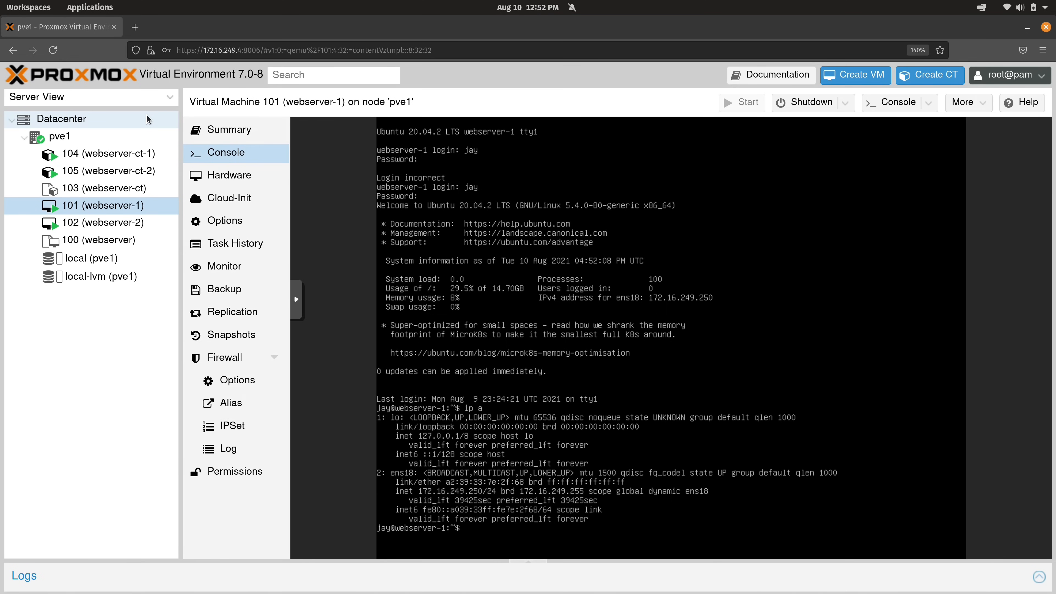
# Remove node pve1's SSH ACCEPT rule for source 172.16.250.15/32
pyautogui.click(120, 144)
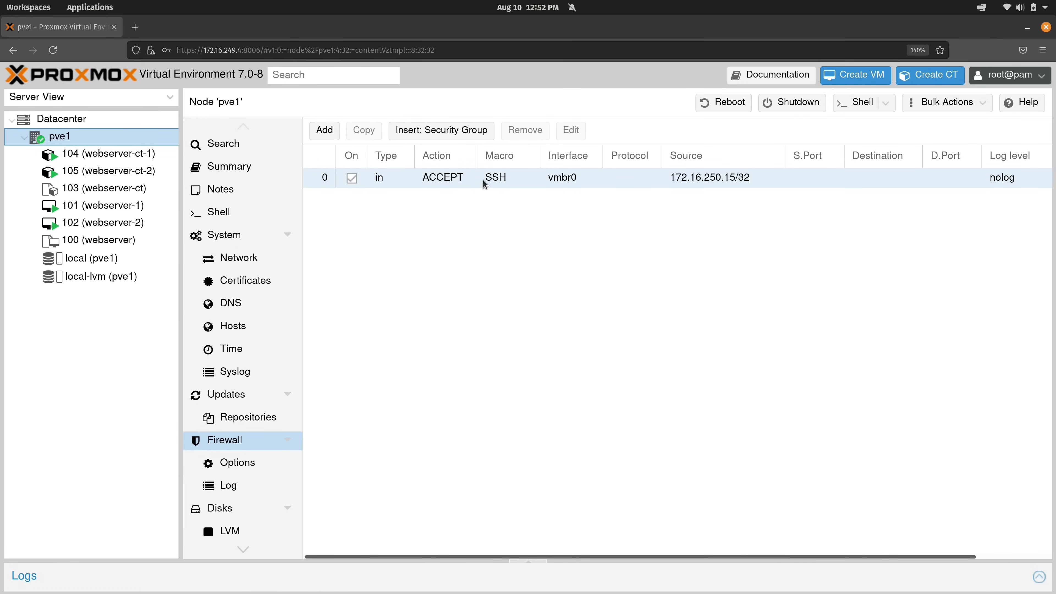
pyautogui.click(479, 183)
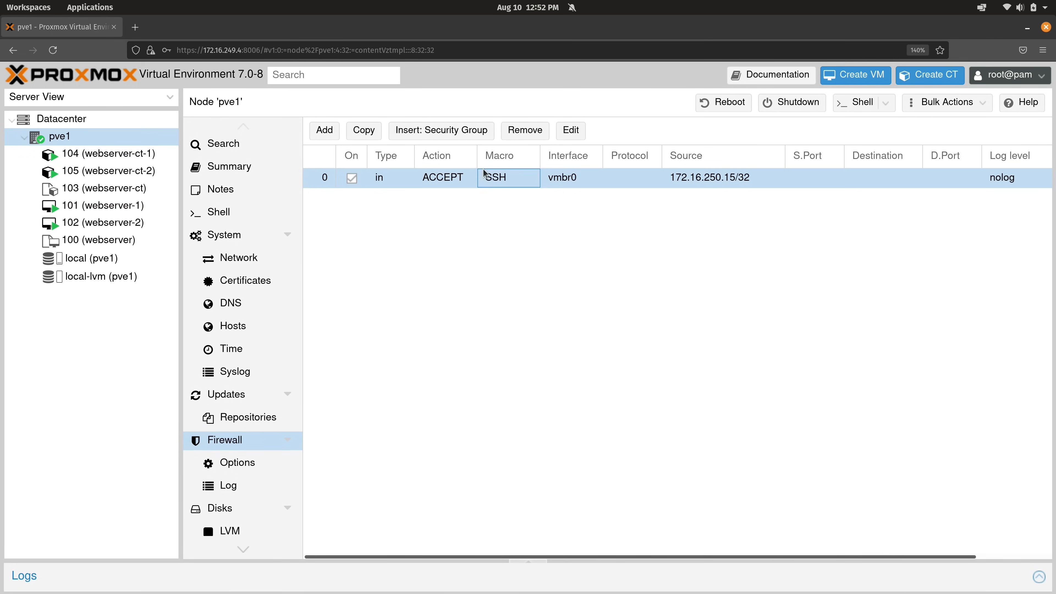
pyautogui.click(518, 135)
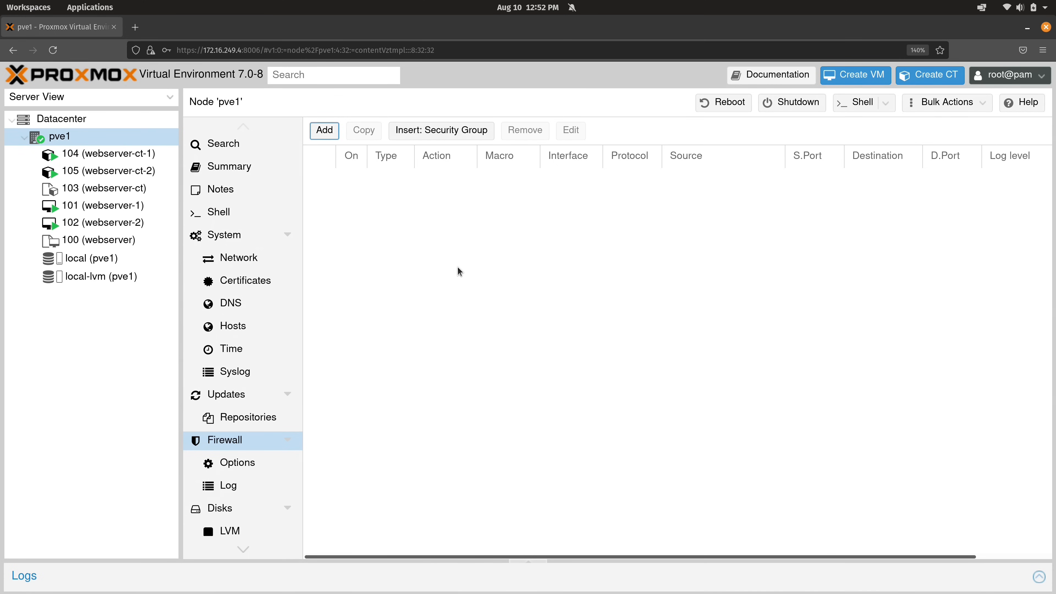
pyautogui.press('ctrl+super+Down')
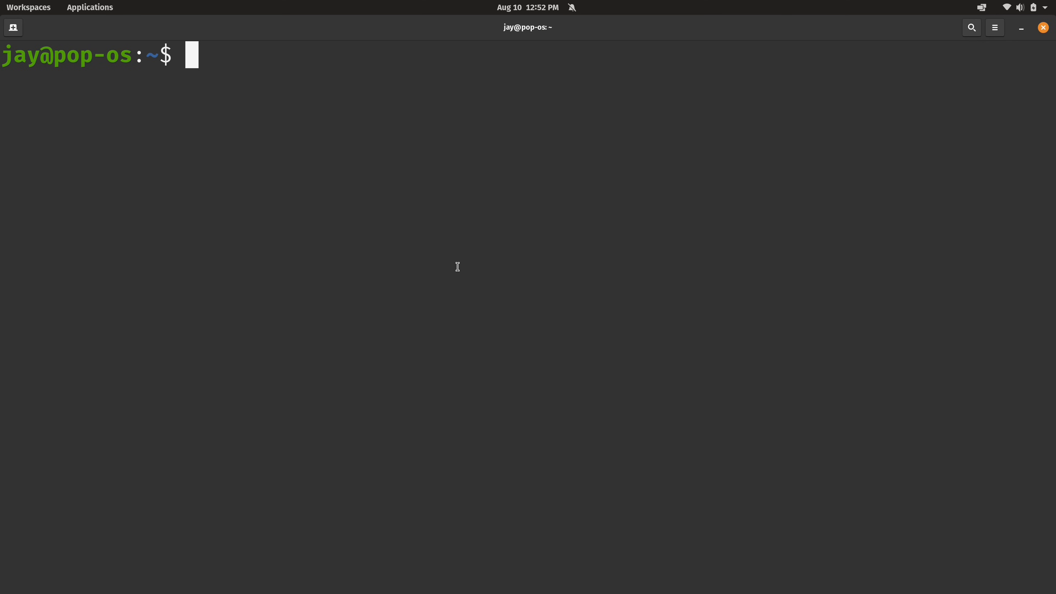
# Run ssh 172.16.249.250 twice, aborting each time at the password prompt
pyautogui.write('ssh 172.16.249.250')
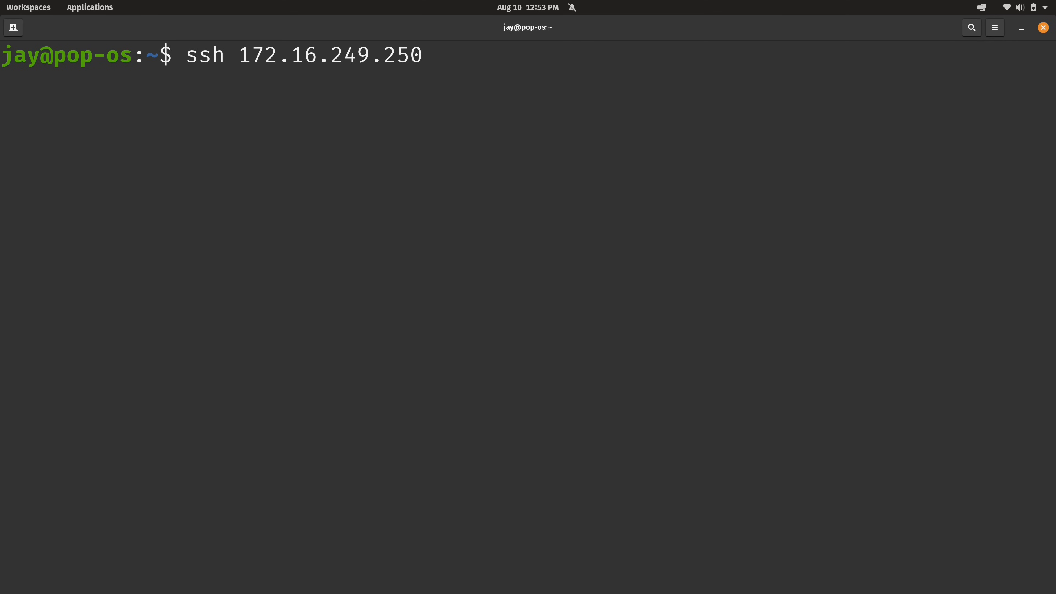
pyautogui.press('Return')
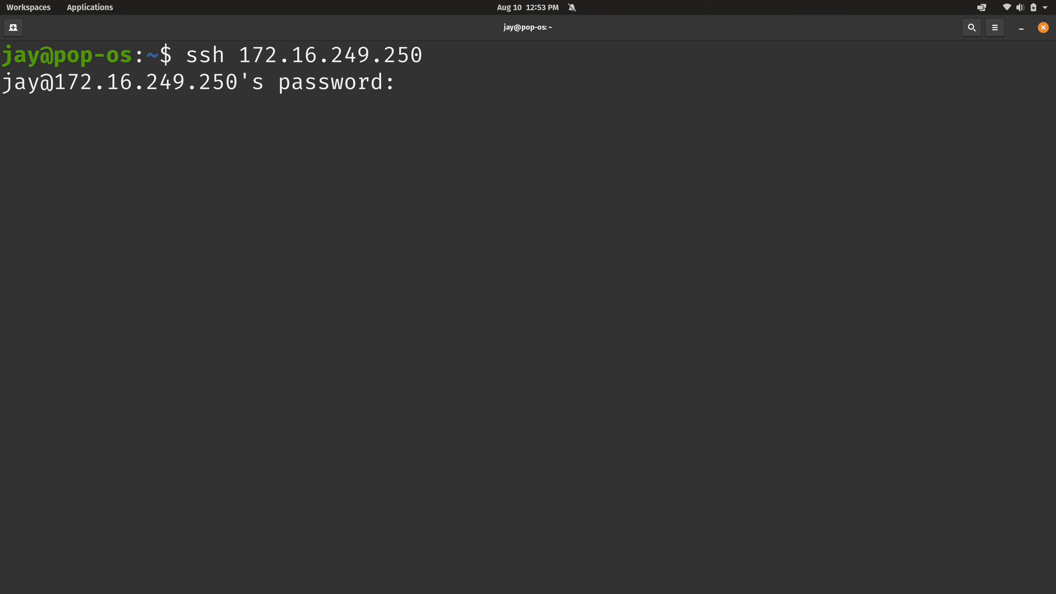
pyautogui.hotkey('ctrl', 'c')
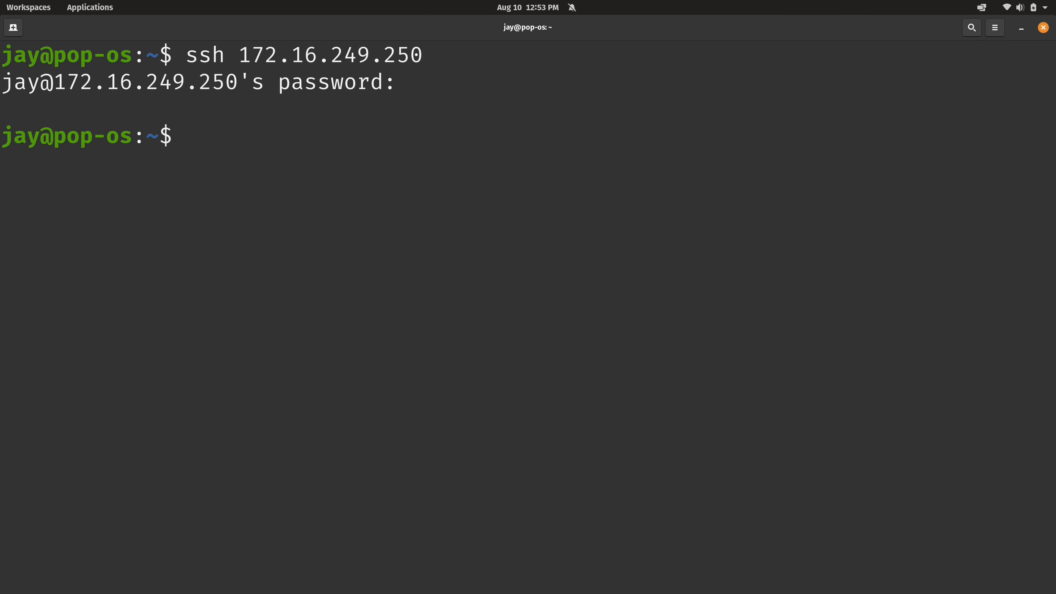
pyautogui.hotkey('ctrl', 'l')
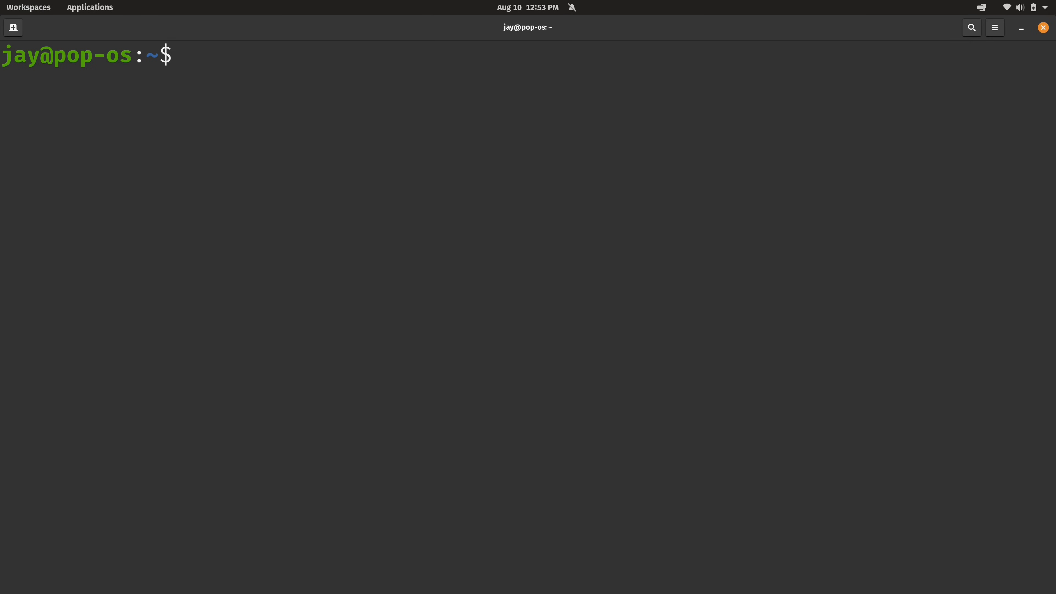
pyautogui.press('Up')
pyautogui.press('Return')
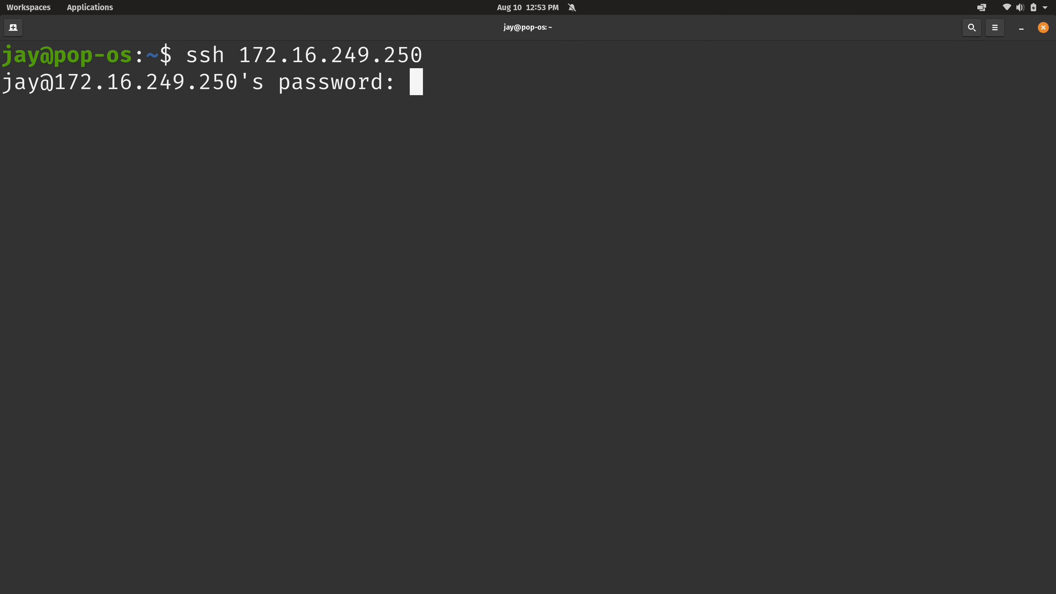
pyautogui.hotkey('ctrl', 'c')
pyautogui.hotkey('alt', 'Tab')
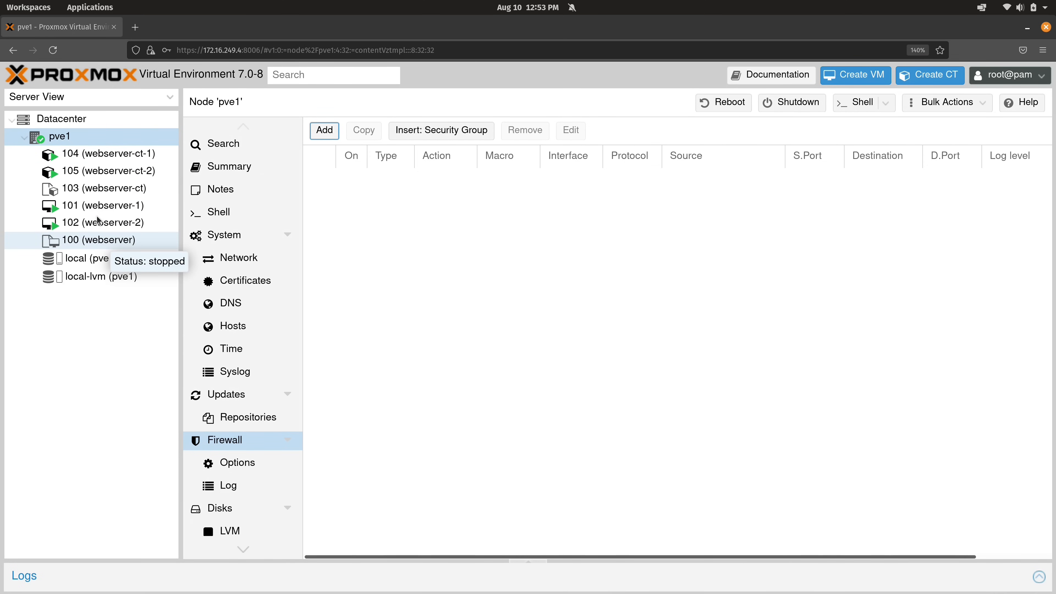
# Set VM 101 (webserver-1)'s Firewall option to Yes
pyautogui.click(99, 206)
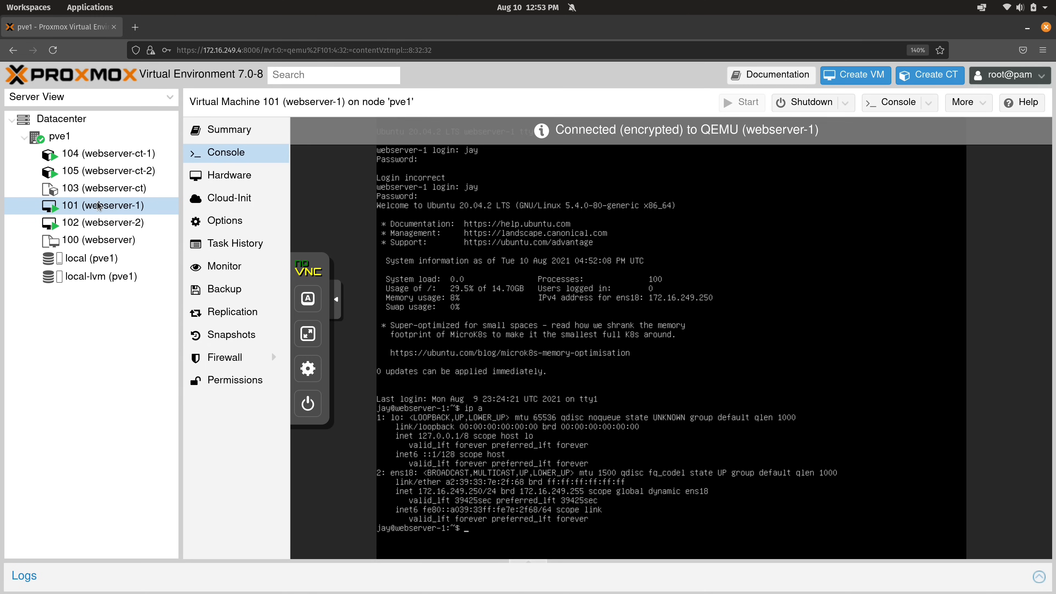
pyautogui.click(232, 357)
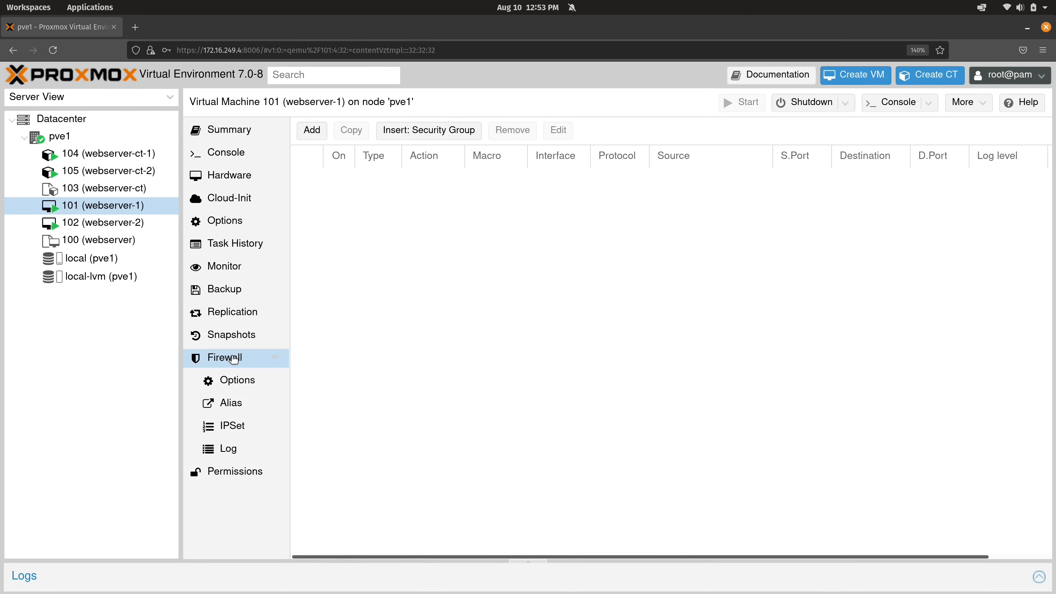
pyautogui.click(236, 380)
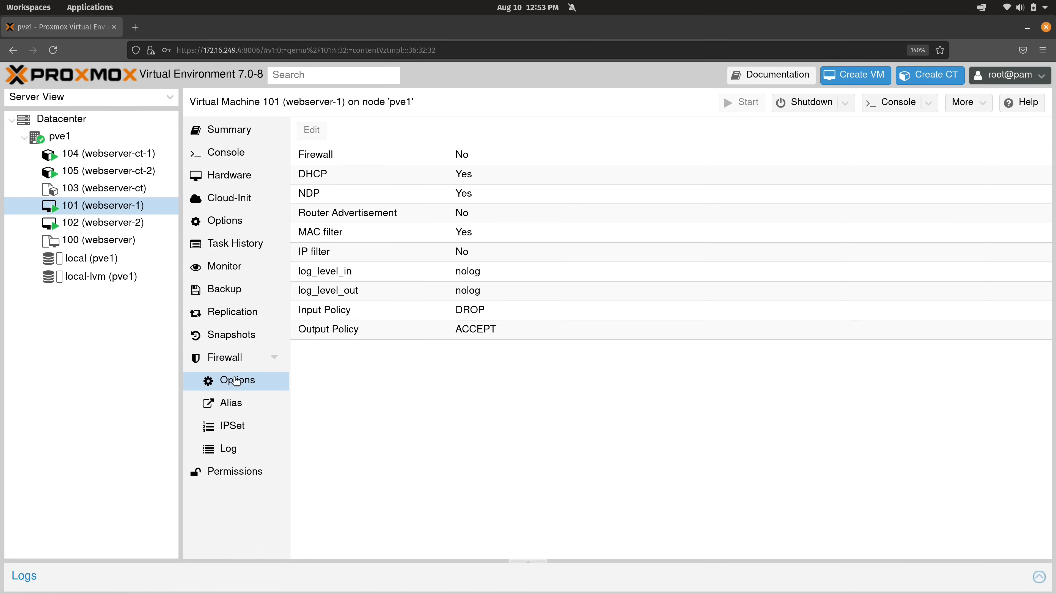
pyautogui.click(431, 160)
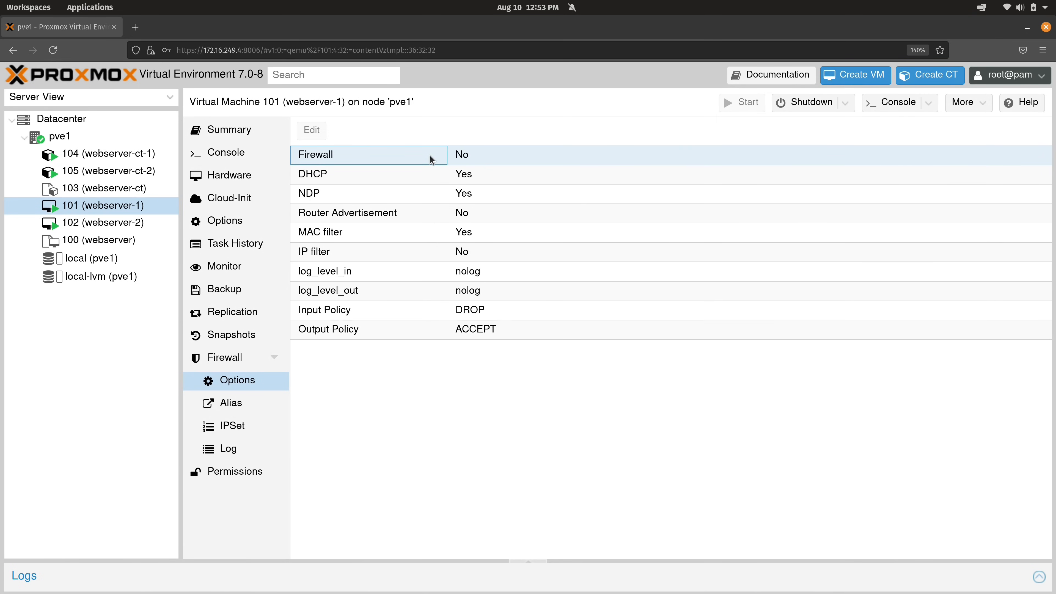
pyautogui.click(431, 160)
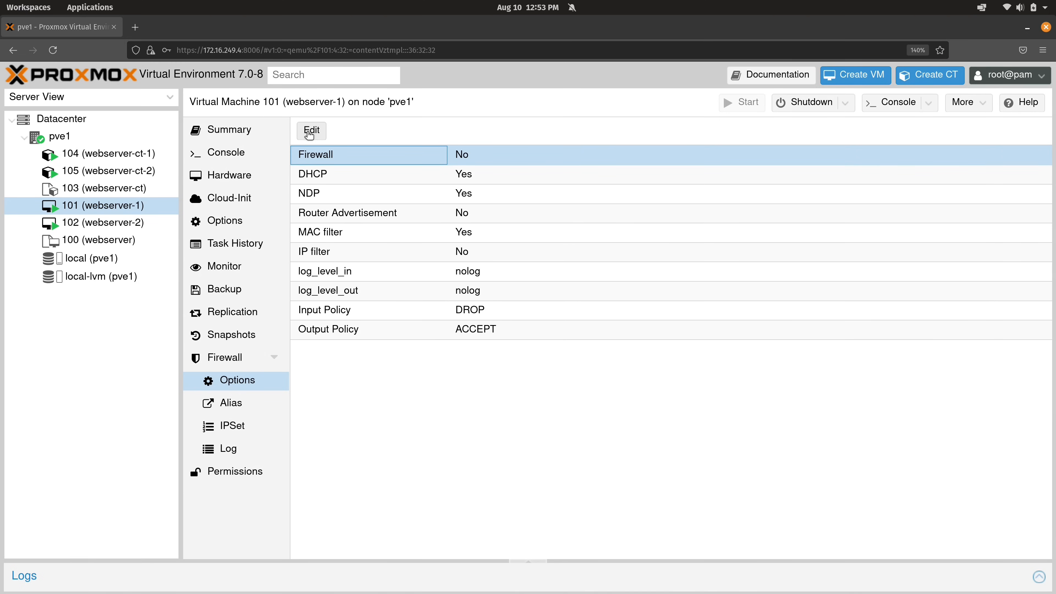
pyautogui.click(310, 137)
pyautogui.click(487, 327)
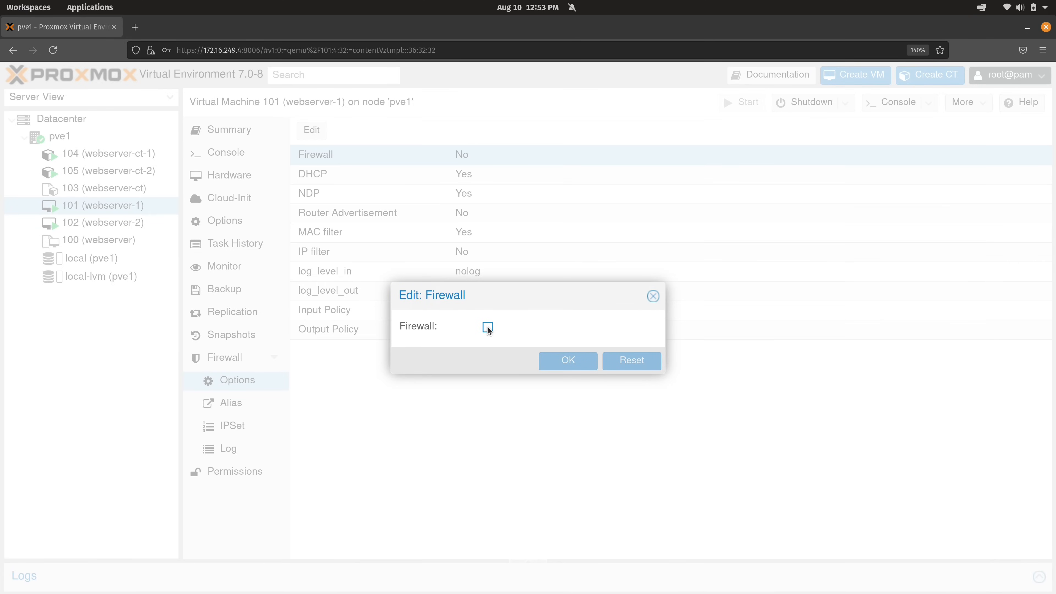
pyautogui.click(549, 360)
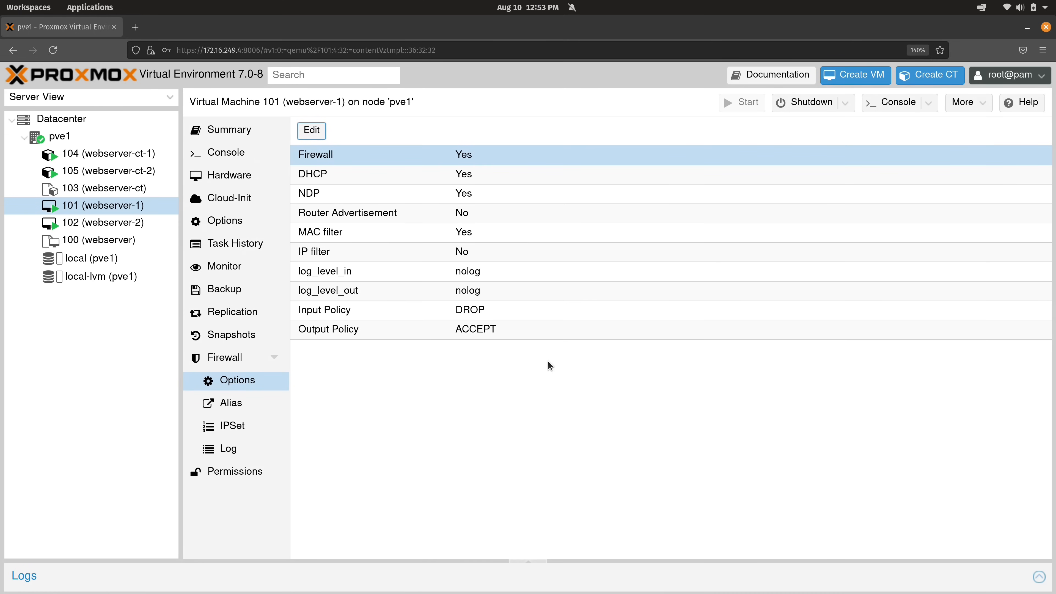
# Set VM 102 (webserver-2)'s Firewall option to Yes
pyautogui.click(157, 228)
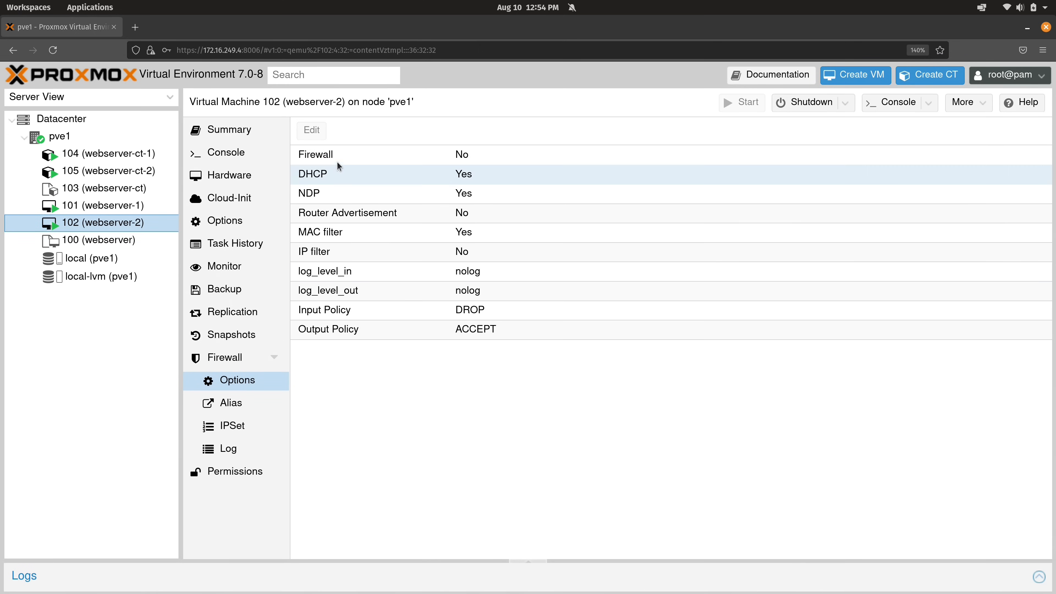
pyautogui.click(316, 154)
pyautogui.click(311, 130)
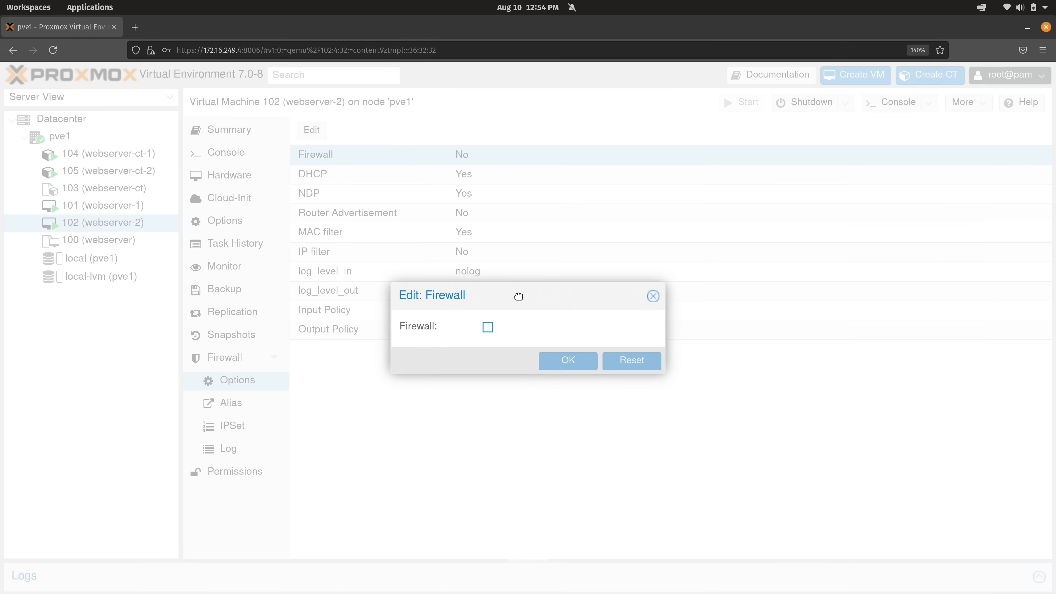
pyautogui.click(487, 328)
pyautogui.click(558, 362)
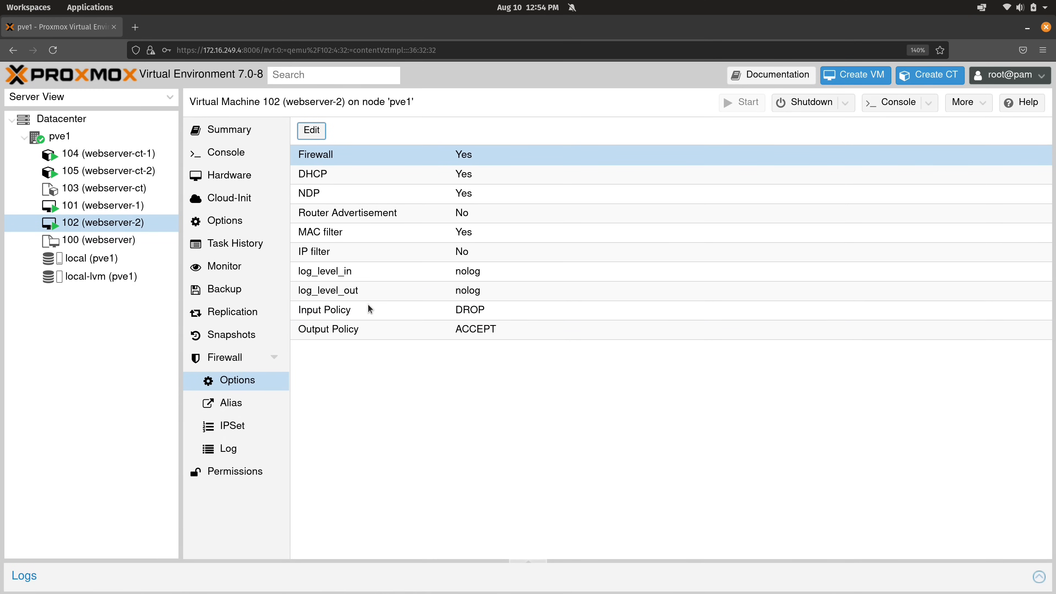
# Rerun ssh 172.16.249.250 in the terminal, which gets no response yet
pyautogui.press('super+ctrl+Down')
pyautogui.press('Up')
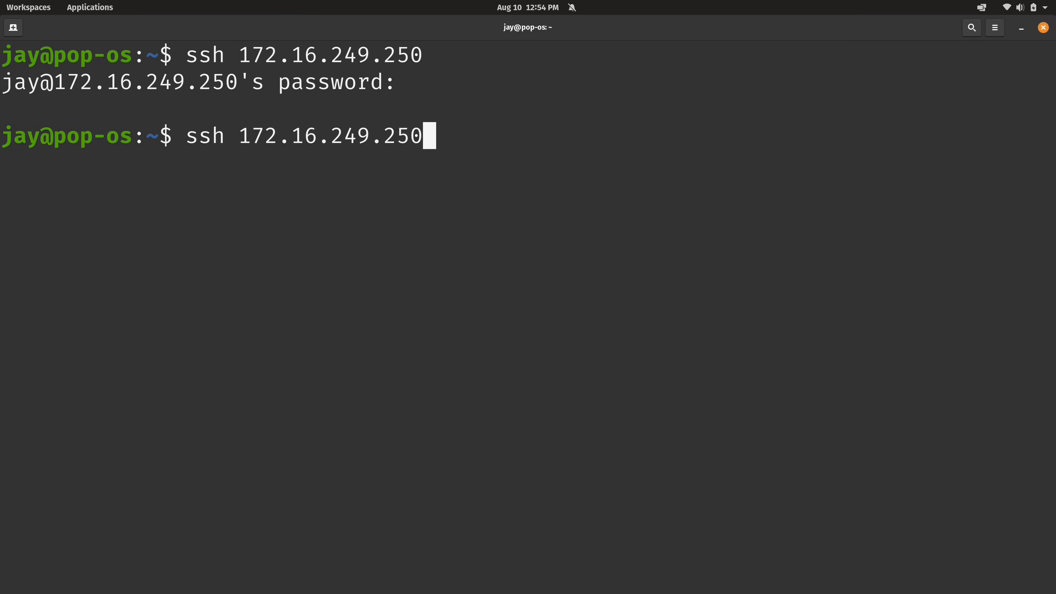
pyautogui.press('Return')
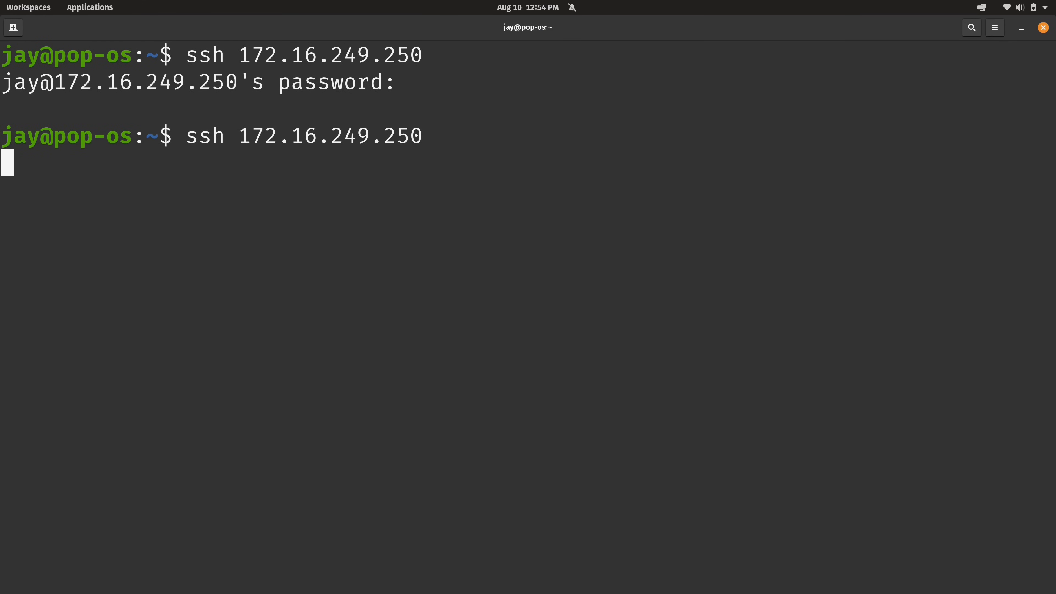
pyautogui.press('super+ctrl+Up')
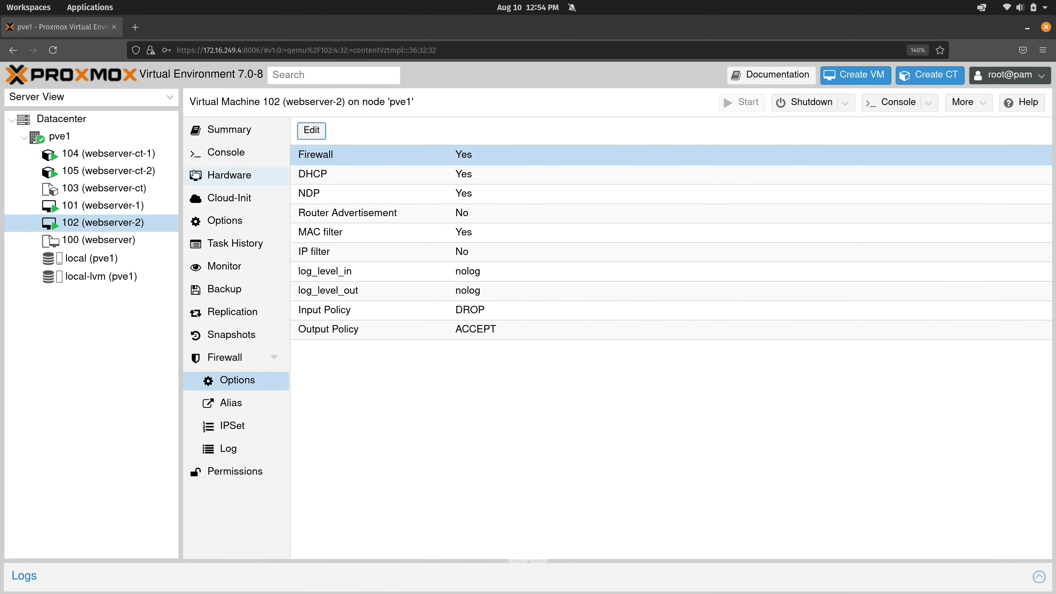
# Add an enabled pve1 rule: macro SSH, source 172.16.250.15/32, interface vmbr0
pyautogui.click(101, 141)
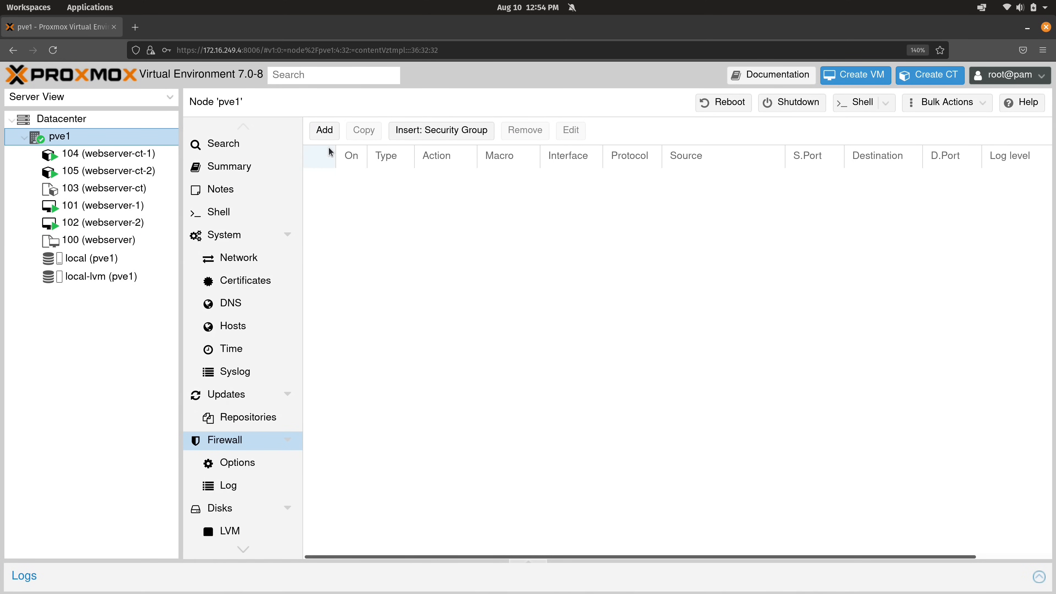
pyautogui.click(326, 132)
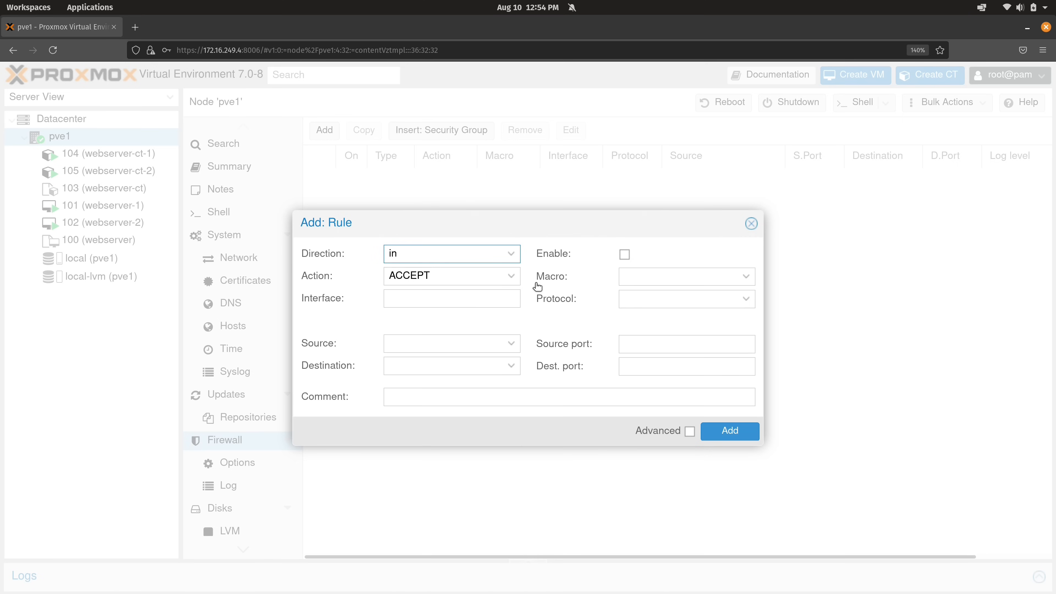
pyautogui.click(627, 276)
pyautogui.scroll(-3, 671, 393)
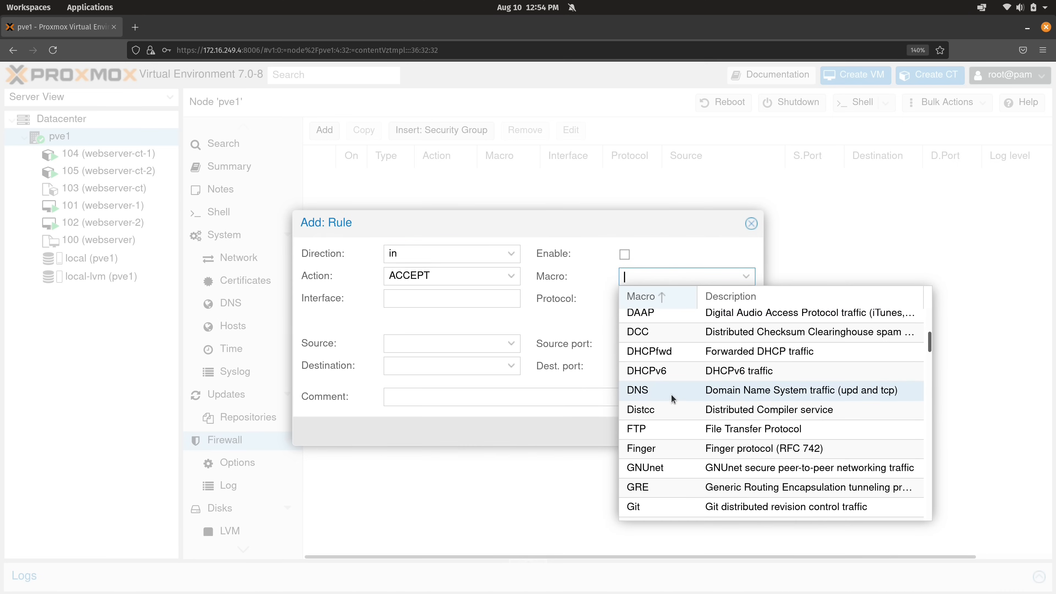
pyautogui.scroll(-15, 672, 393)
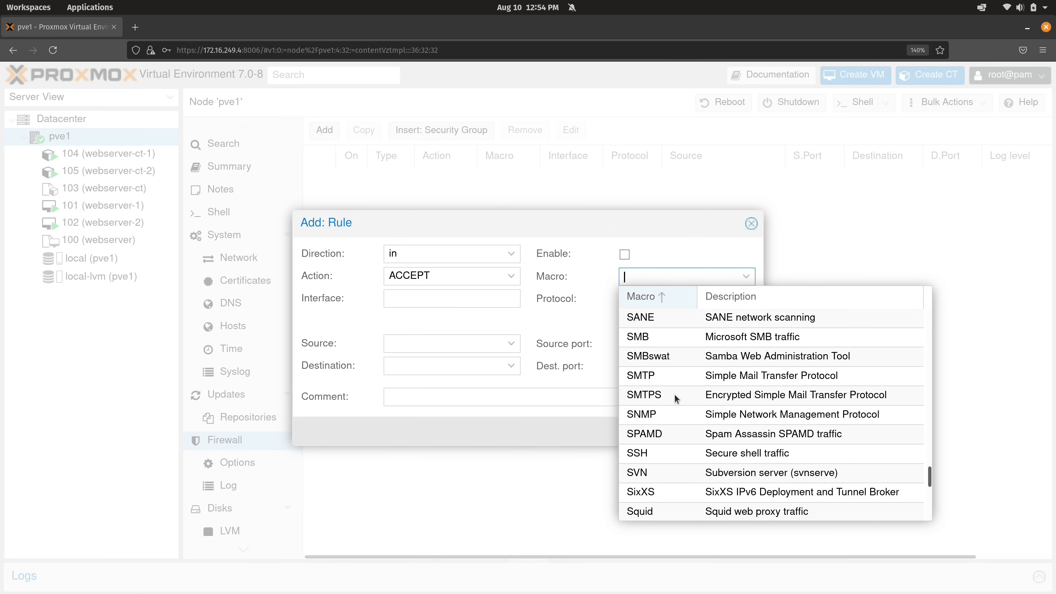
pyautogui.scroll(-3, 671, 398)
pyautogui.click(650, 342)
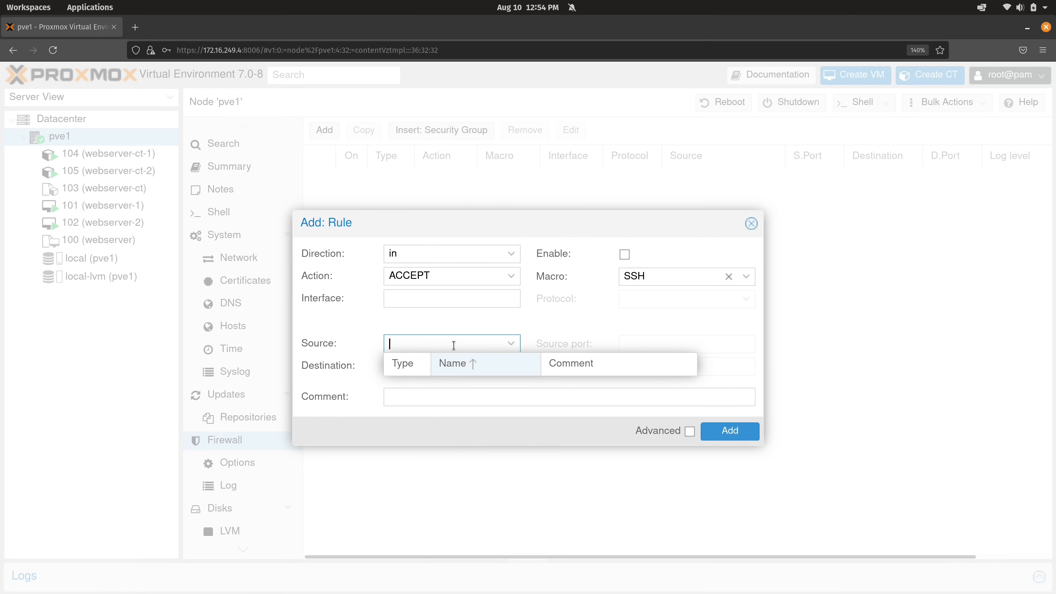
pyautogui.write('172.16.250.15/32')
pyautogui.click(442, 297)
pyautogui.write('vmb')
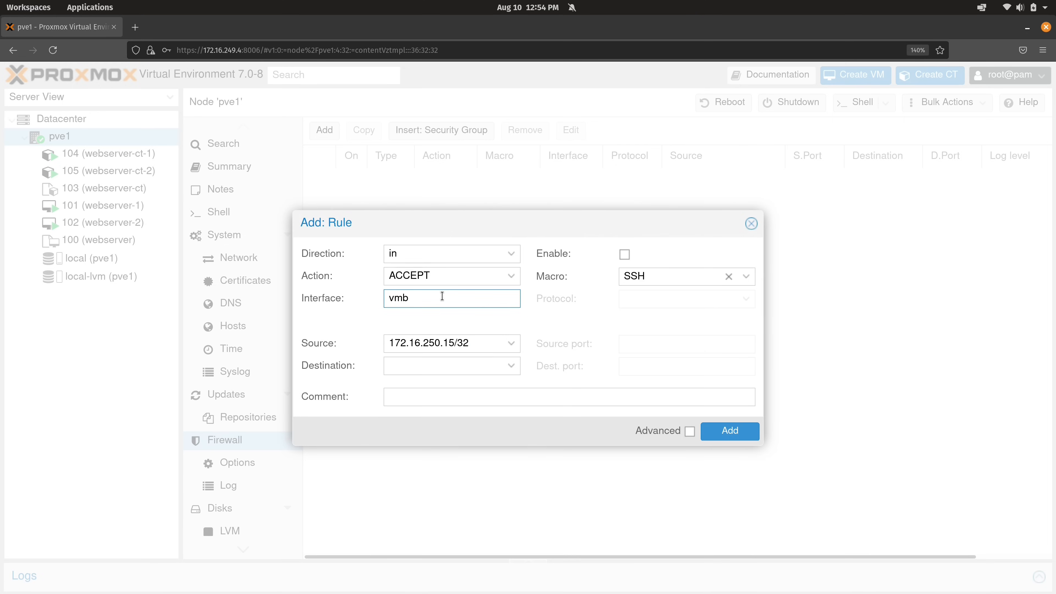
pyautogui.write('r0')
pyautogui.click(625, 254)
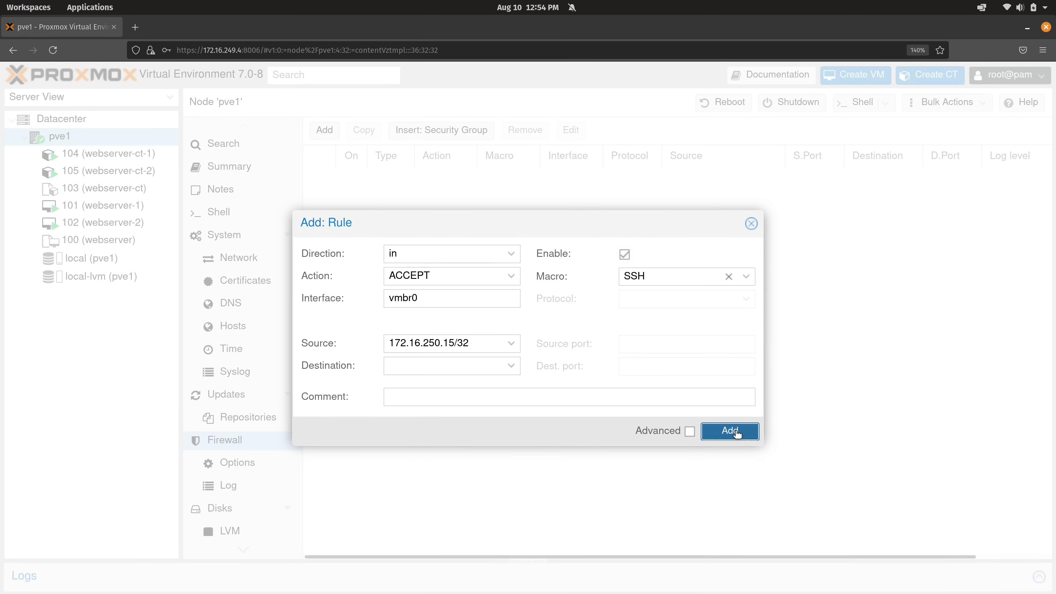
pyautogui.click(731, 432)
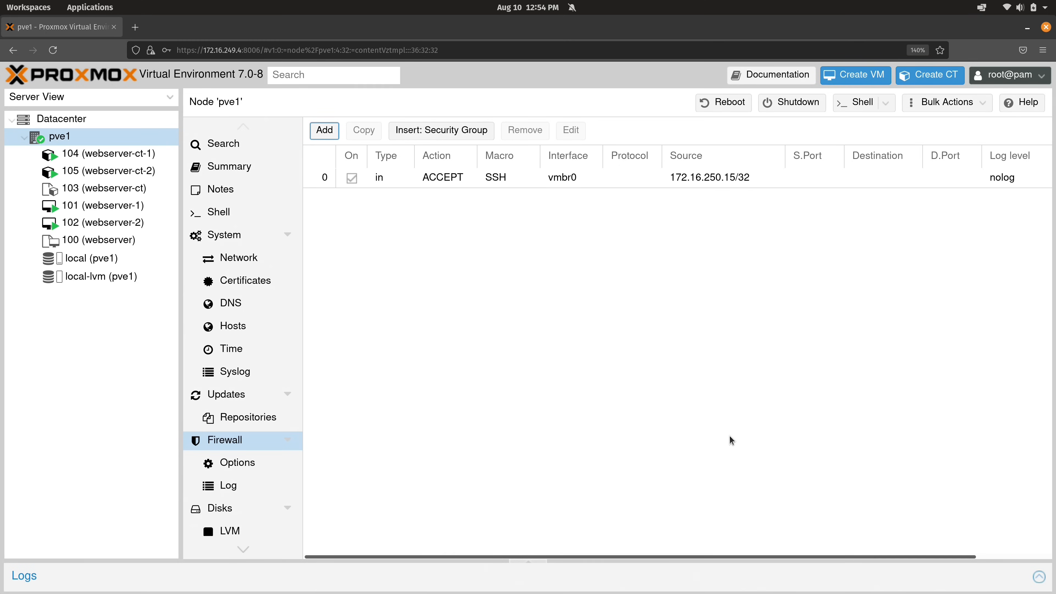
# Rerun ssh to 172.16.249.250, which now hangs
pyautogui.press('super+ctrl+Down')
pyautogui.hotkey('ctrl', 'c')
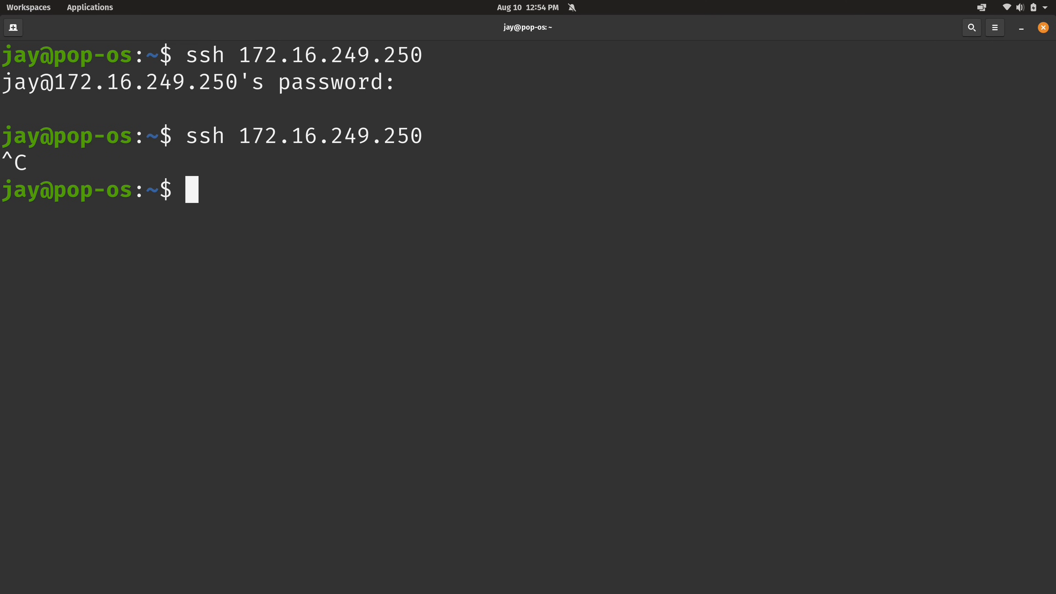
pyautogui.hotkey('ctrl', 'l')
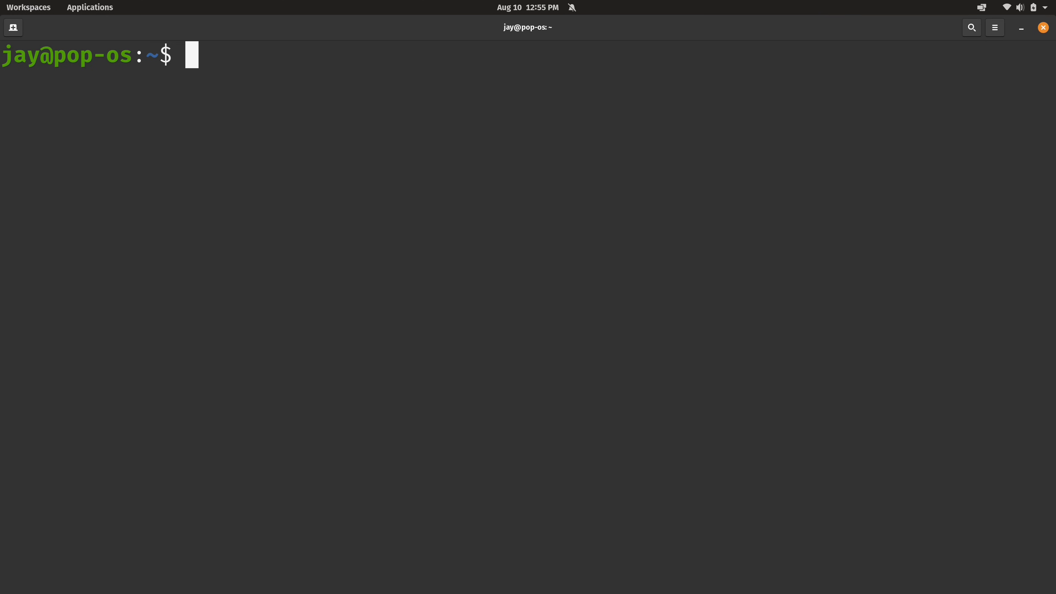
pyautogui.press('Up')
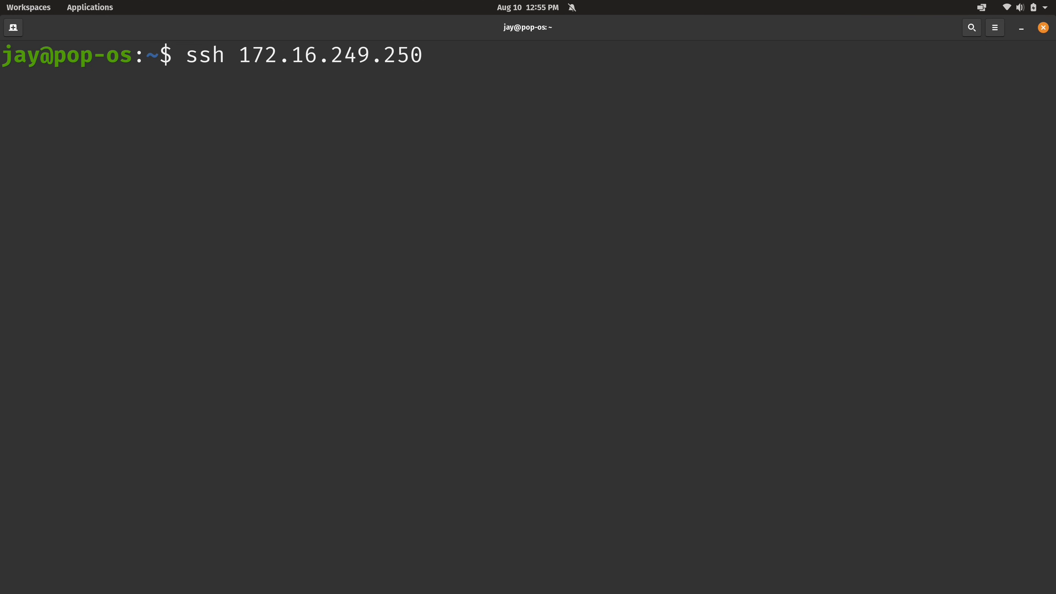
pyautogui.press('Return')
pyautogui.press('ctrl+super+Up')
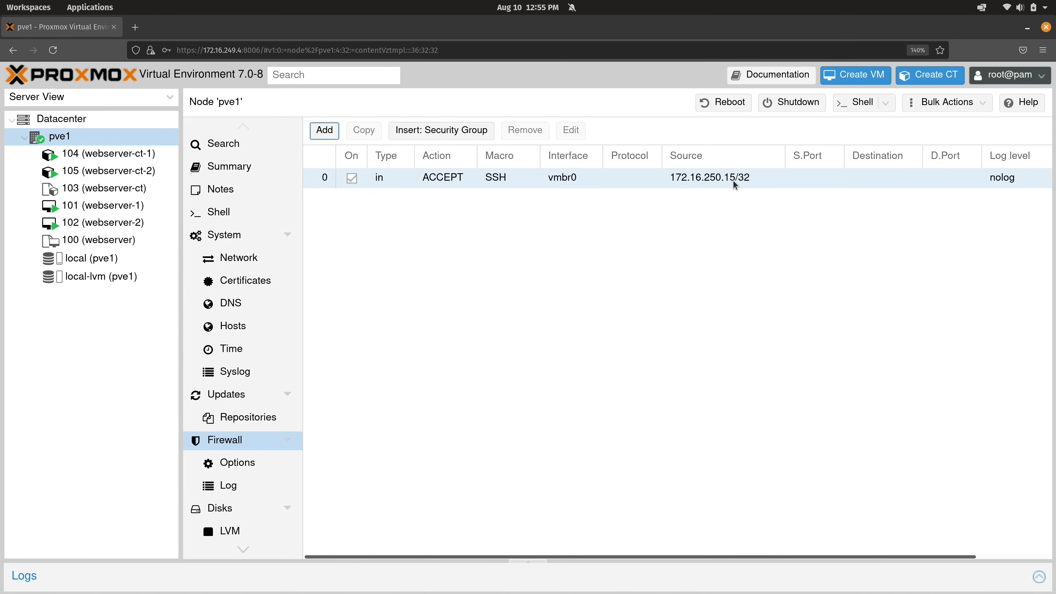
# Try ssh to the node at 172.16.249.4, which reaches a password prompt, then abort
pyautogui.press('ctrl+super+Down')
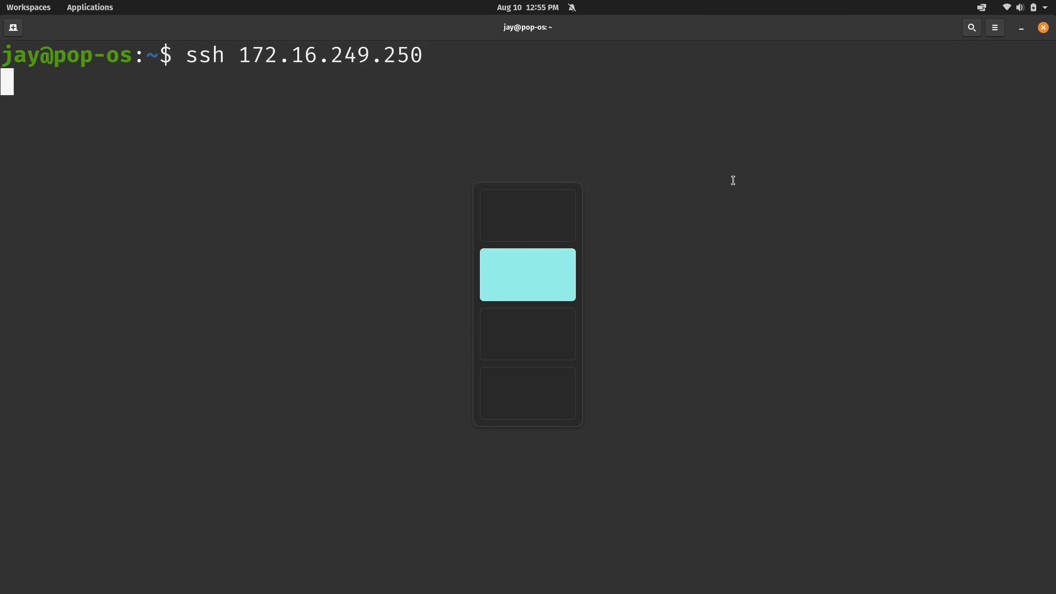
pyautogui.hotkey('ctrl', 'c')
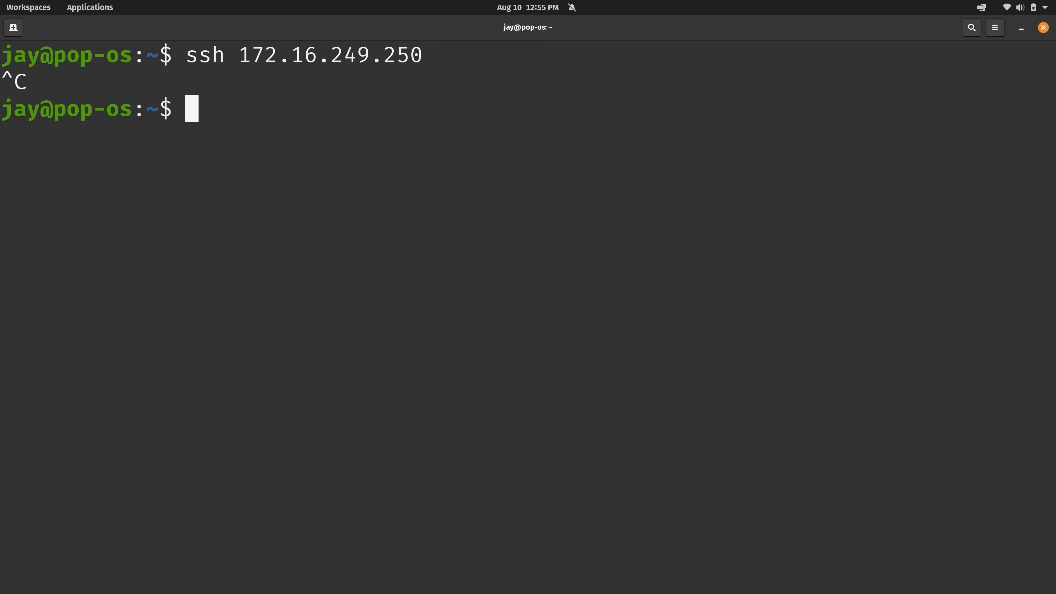
pyautogui.hotkey('ctrl', 'l')
pyautogui.press('Up')
pyautogui.press('BackSpace')
pyautogui.press('BackSpace')
pyautogui.press('BackSpace')
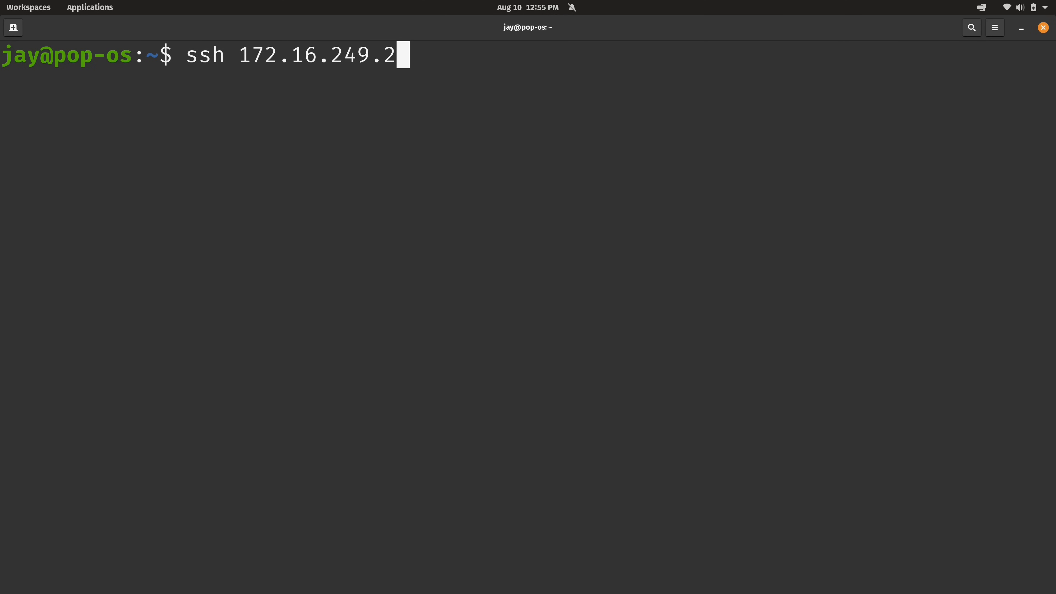
pyautogui.write('4')
pyautogui.press('Return')
pyautogui.hotkey('ctrl', 'c')
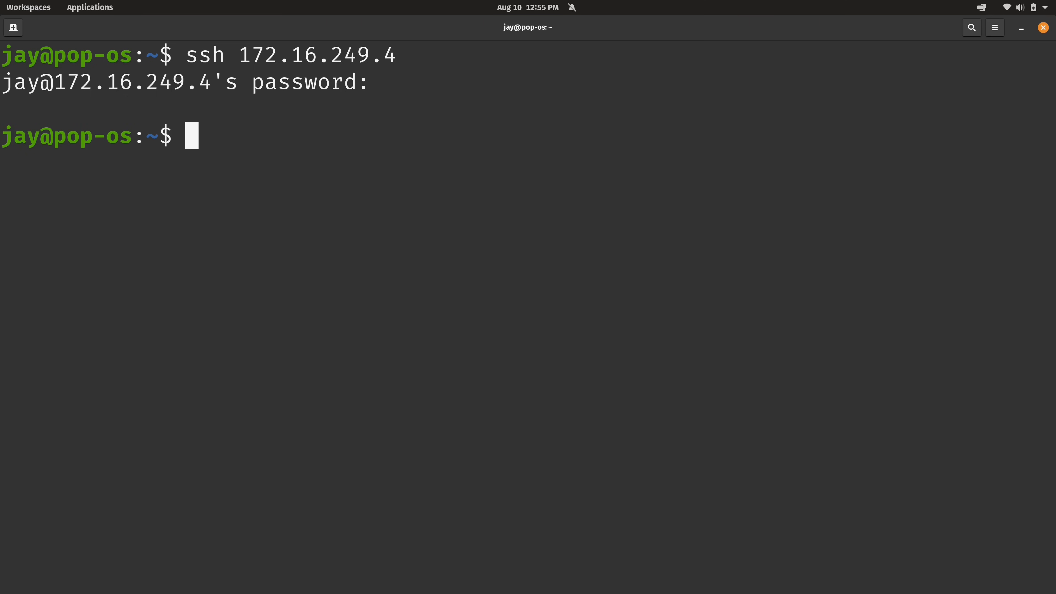
pyautogui.press('Up')
pyautogui.hotkey('alt', 'Tab')
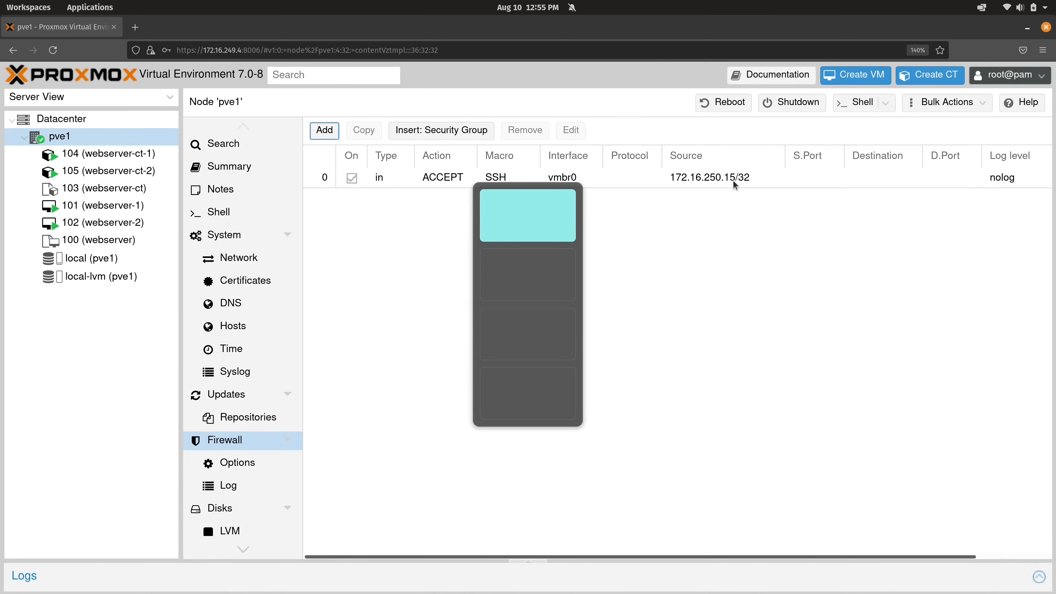
# Check VM 101's address in its console, retry ssh 172.16.249.250 (still hangs), then view pve1's rules
pyautogui.click(110, 211)
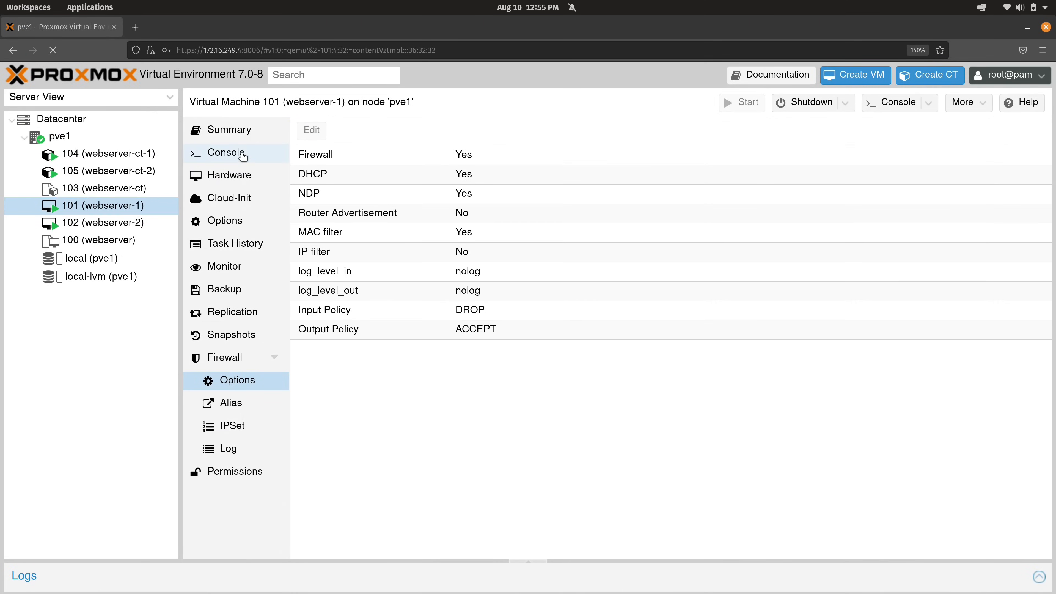
pyautogui.click(241, 155)
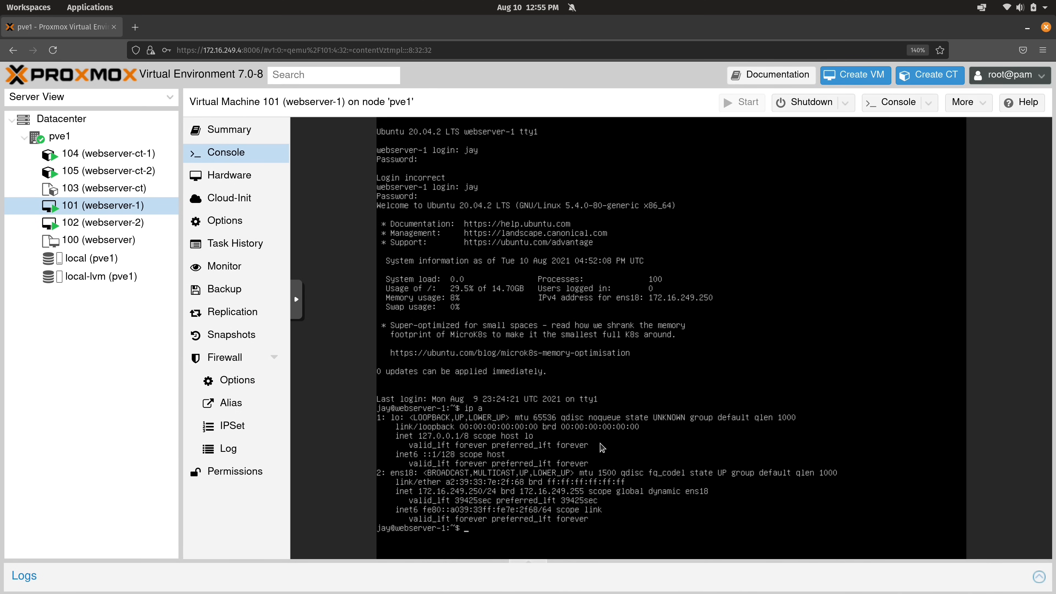
pyautogui.press('super+ctrl+Down')
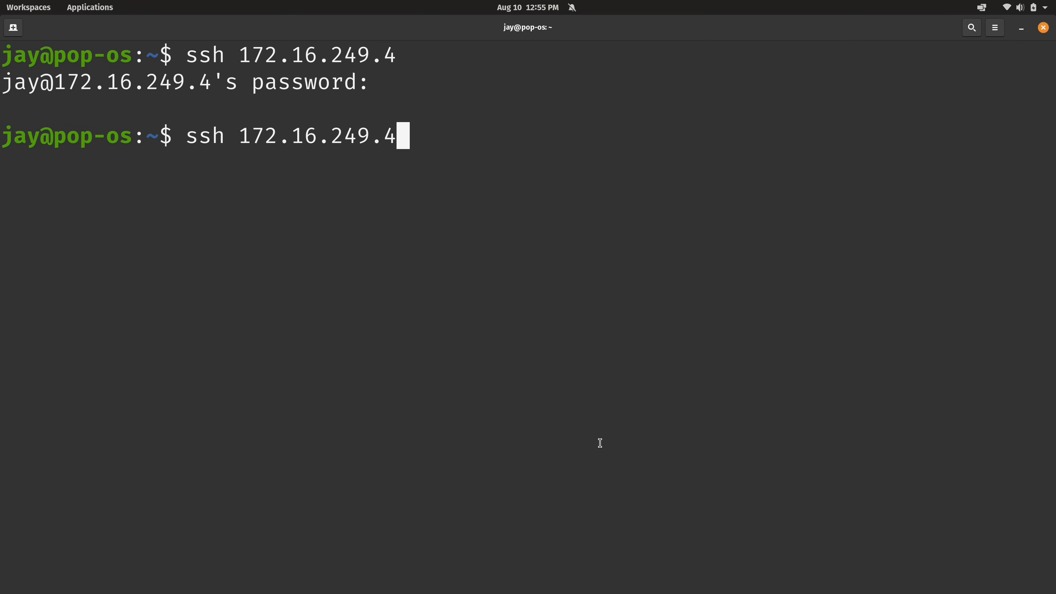
pyautogui.press('BackSpace')
pyautogui.write('250')
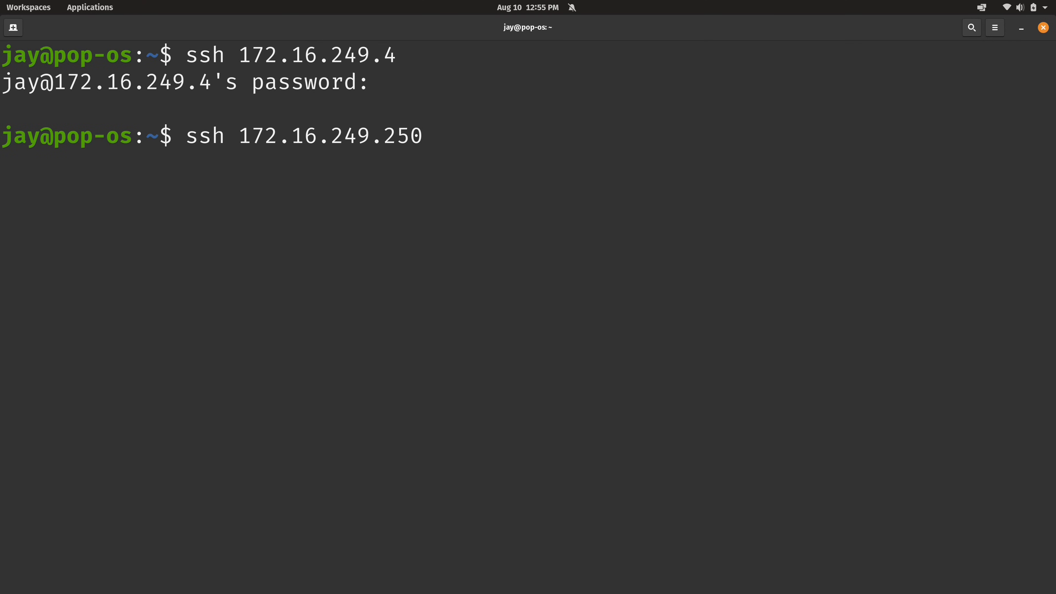
pyautogui.press('Return')
pyautogui.press('Right')
pyautogui.hotkey('ctrl', 'c')
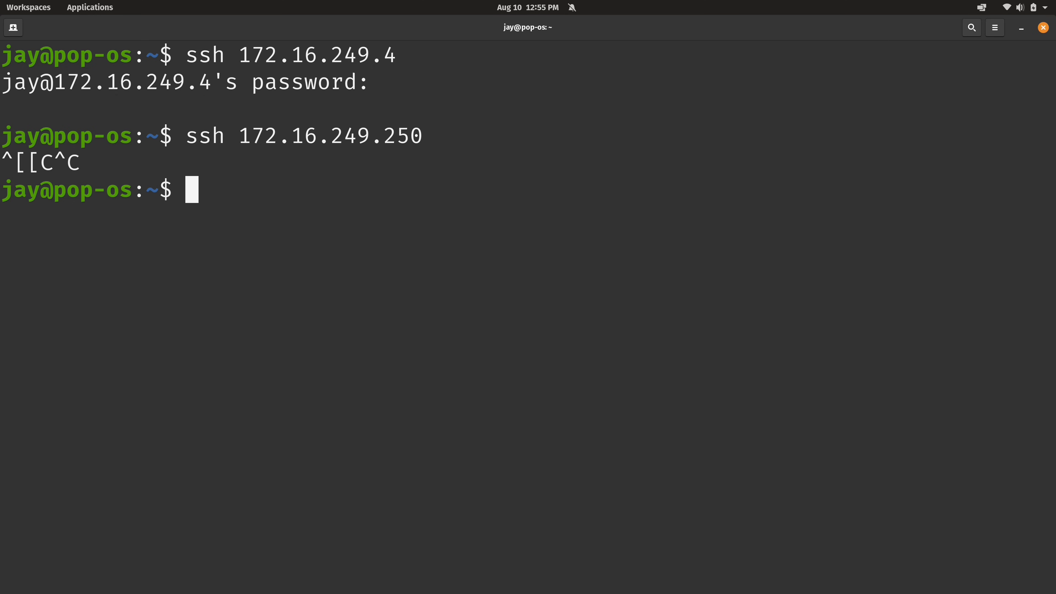
pyautogui.hotkey('ctrl', 'l')
pyautogui.hotkey('alt', 'Tab')
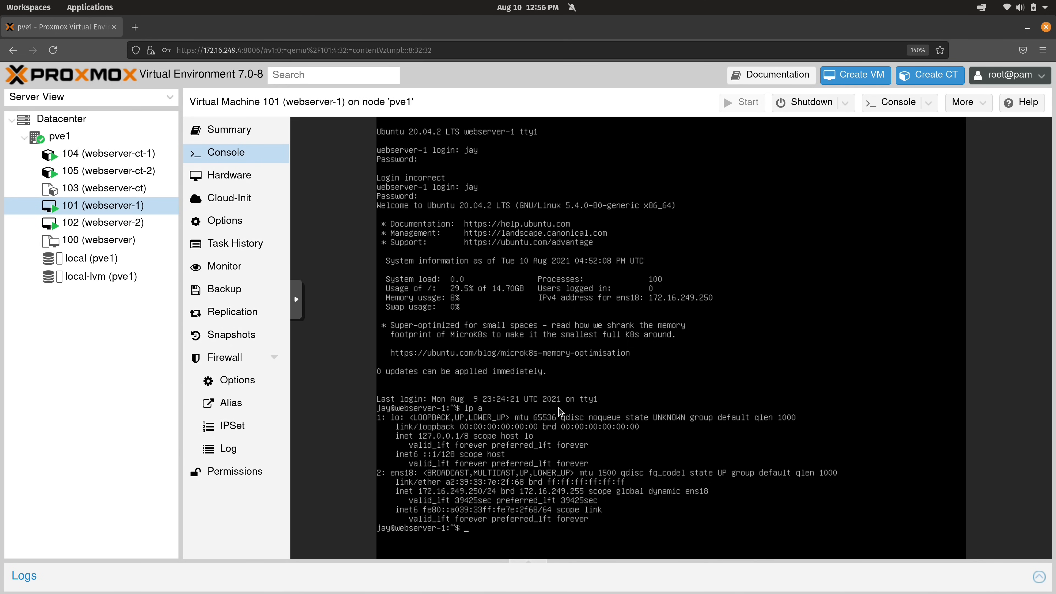
pyautogui.click(106, 137)
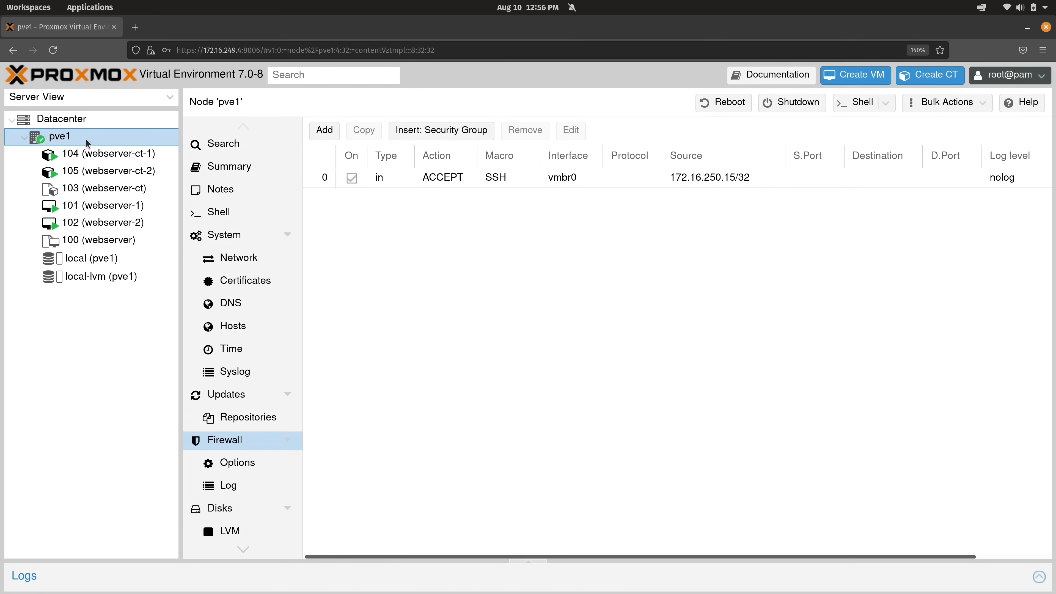
# Add an enabled VM 101 rule with macro SSH and source 172.16.250.15/32
pyautogui.click(109, 206)
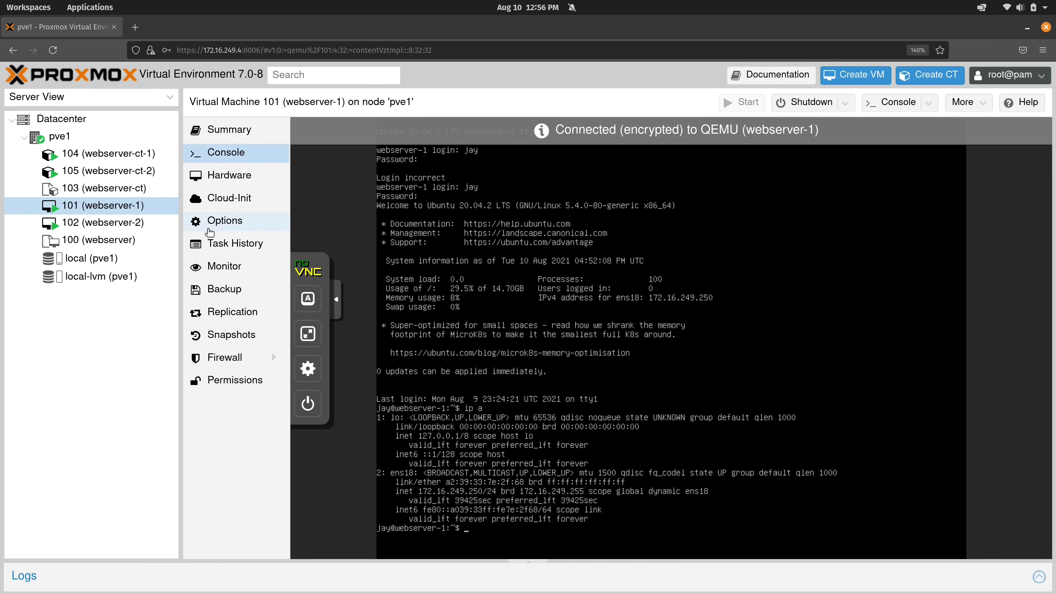
pyautogui.click(217, 358)
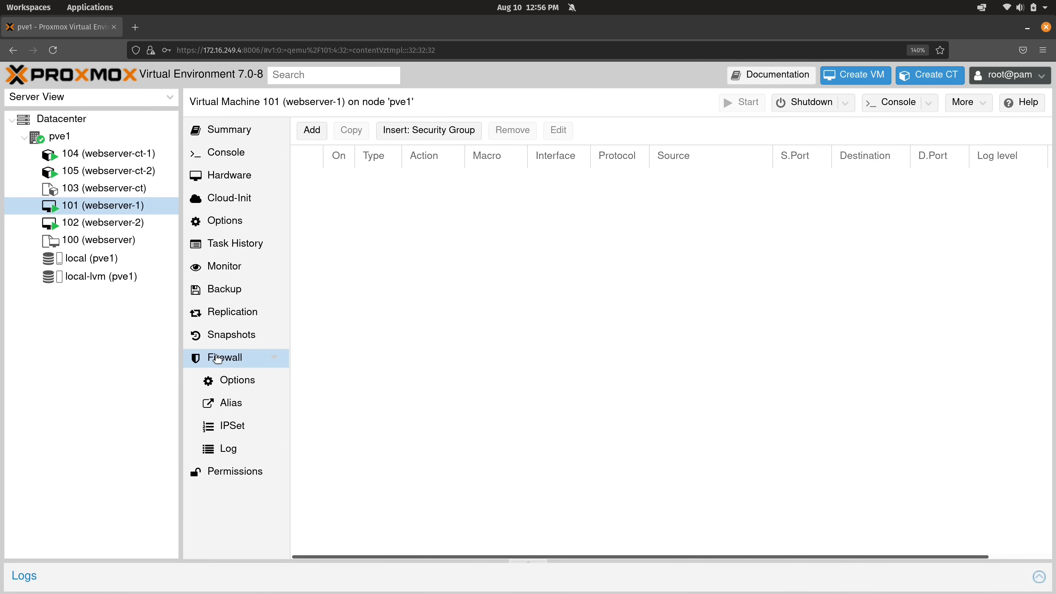
pyautogui.click(313, 131)
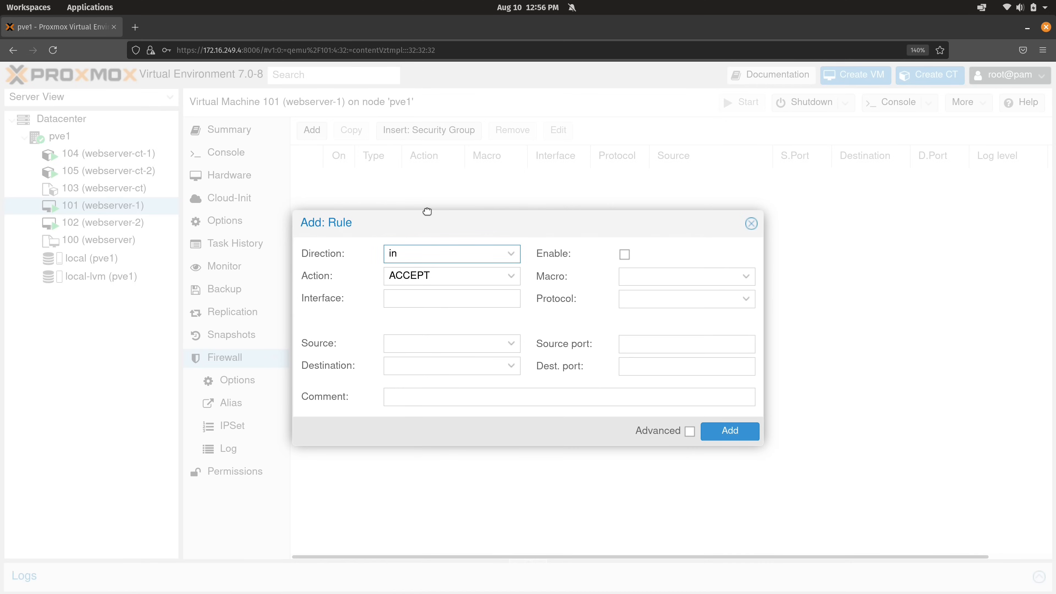
pyautogui.click(624, 255)
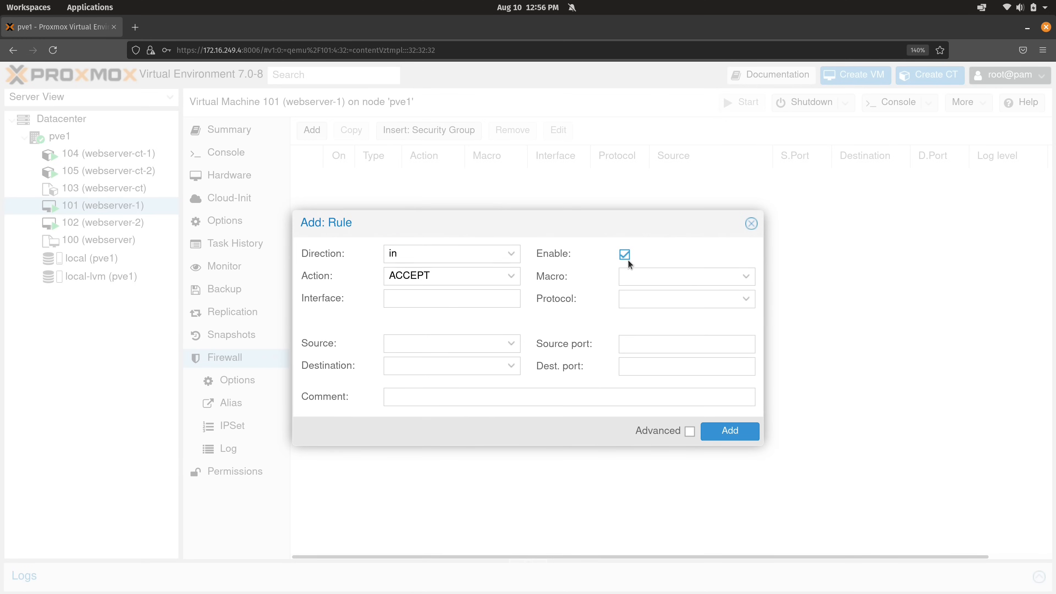
pyautogui.click(642, 277)
pyautogui.scroll(-15, 655, 351)
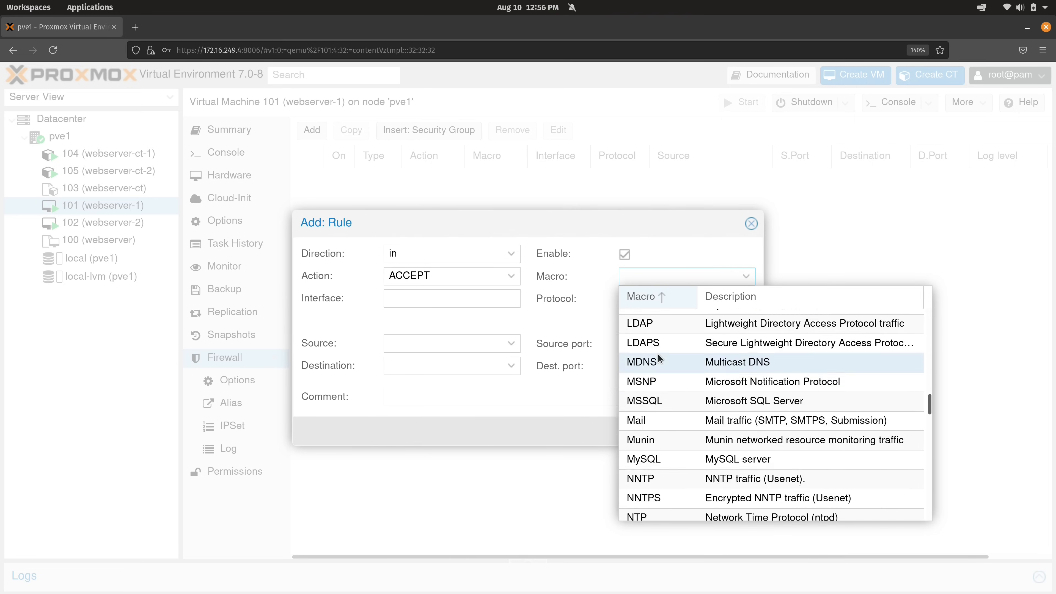
pyautogui.scroll(-5, 658, 353)
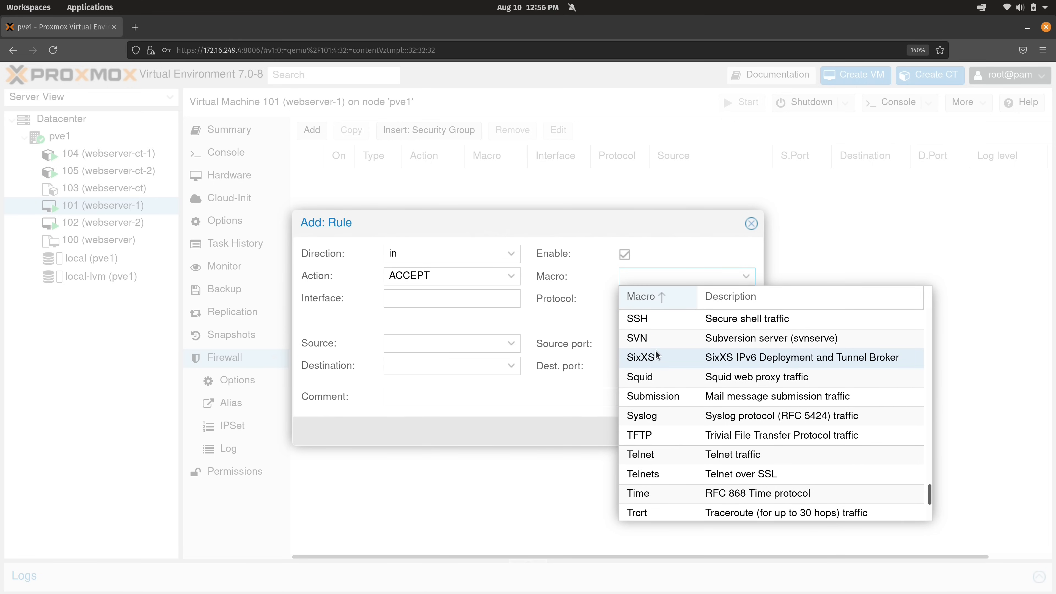
pyautogui.click(651, 320)
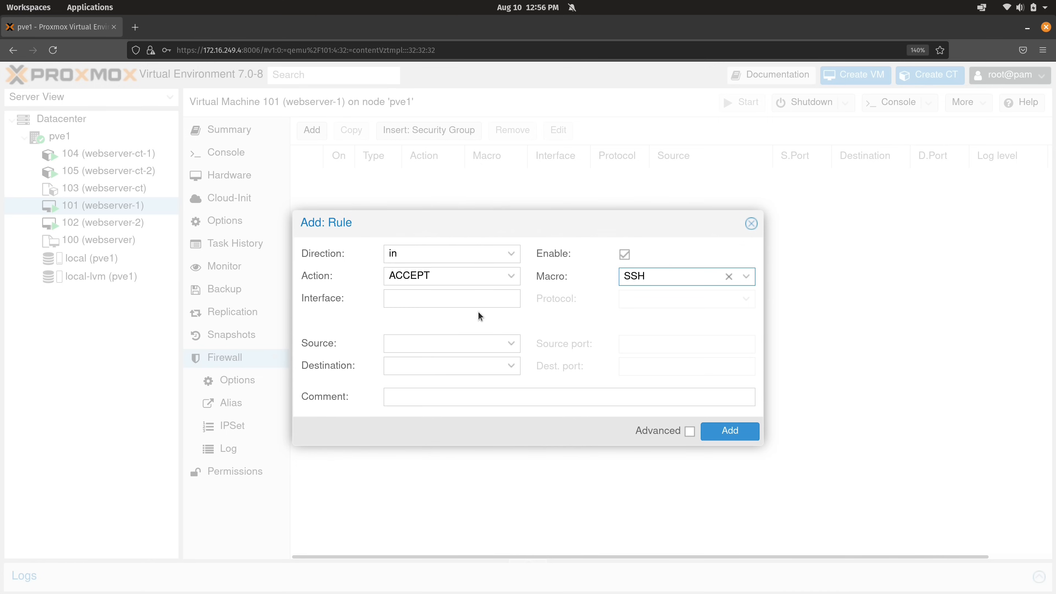
pyautogui.click(440, 343)
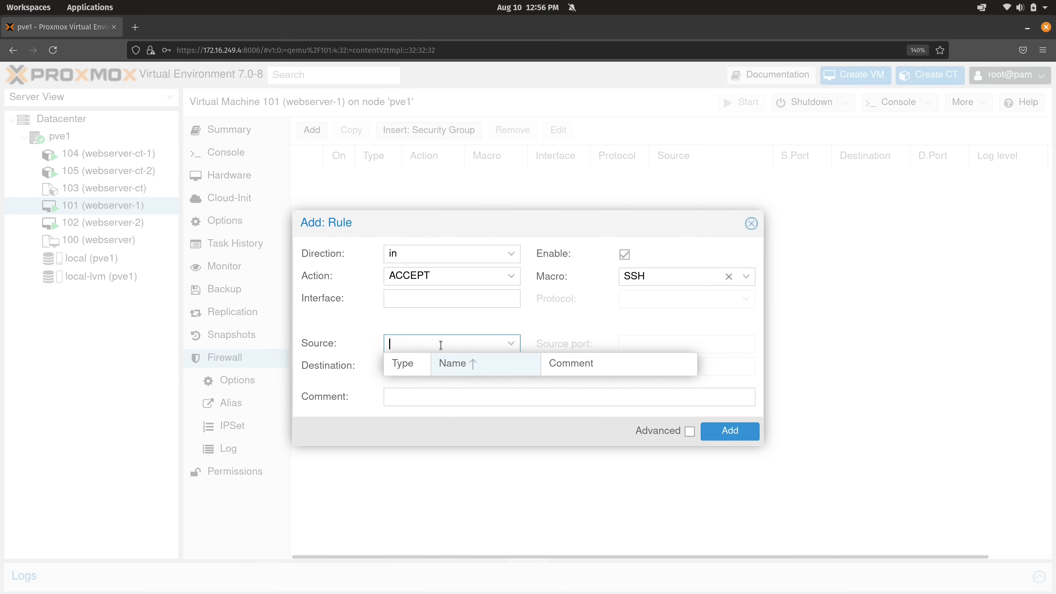
pyautogui.write('172.16.250.15/32')
pyautogui.click(722, 431)
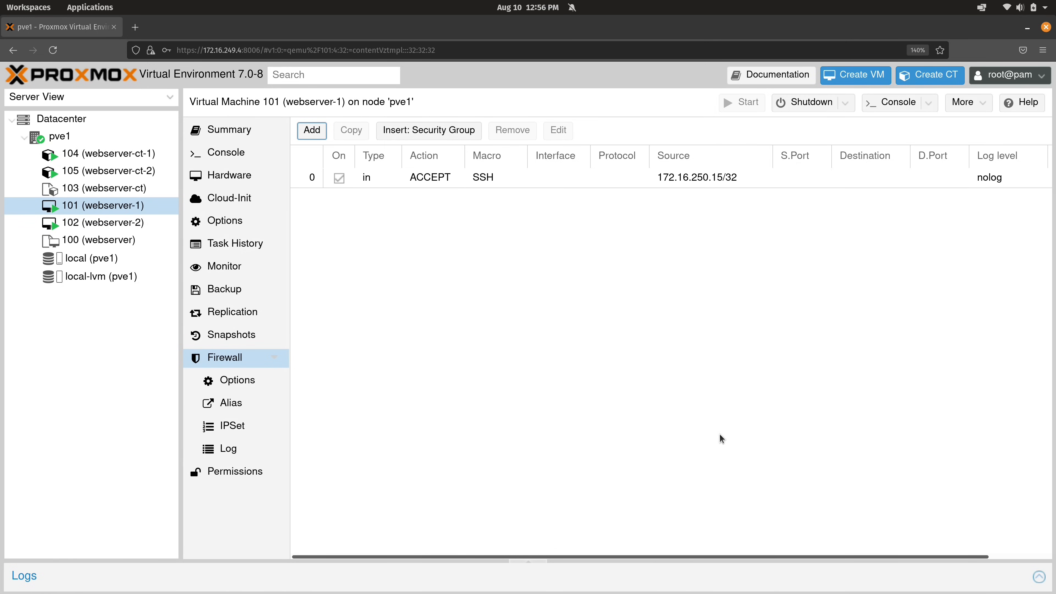
# SSH into webserver-1 at 172.16.249.250 with its password, then log out
pyautogui.hotkey('alt', 'Tab')
pyautogui.write('ssh 172.16.249.250')
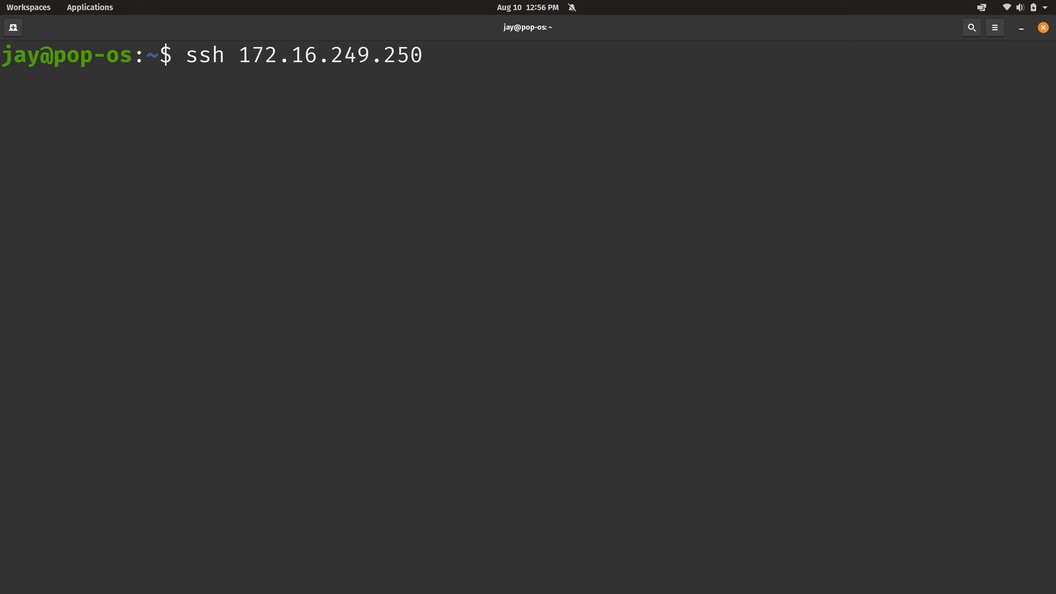
pyautogui.press('Return')
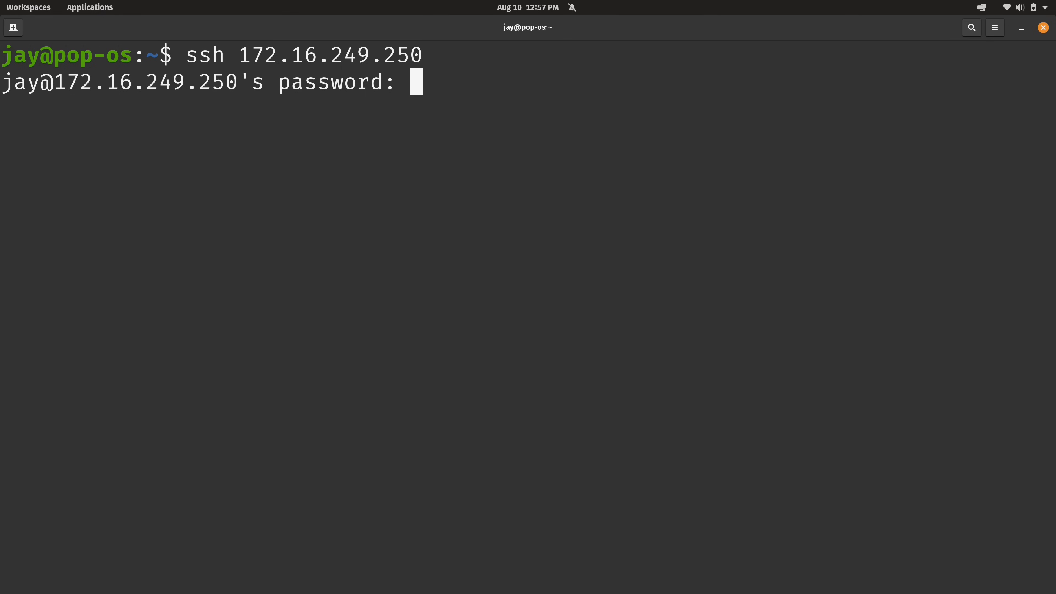
pyautogui.press('Return')
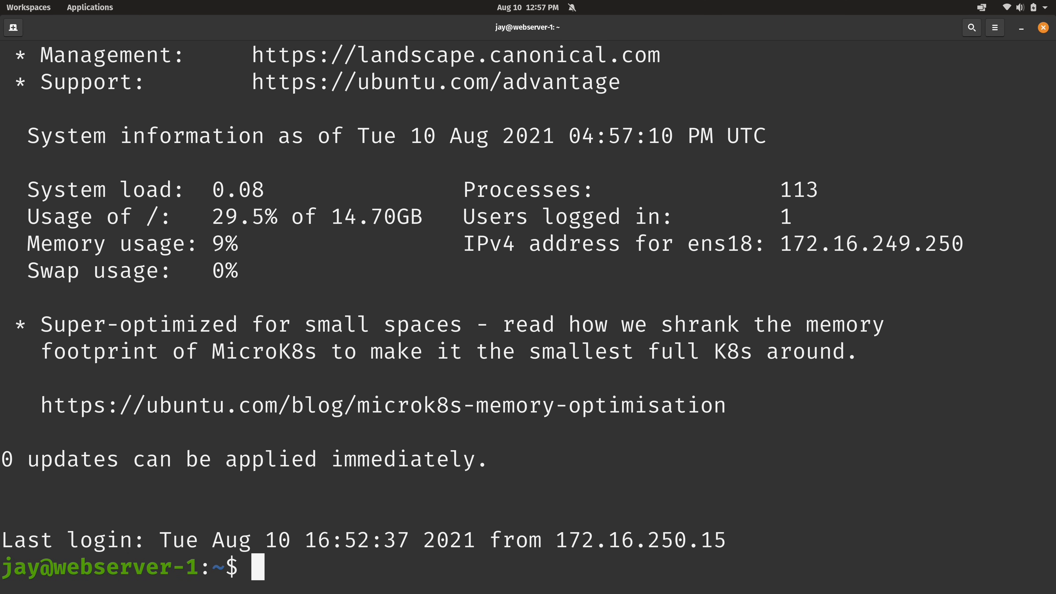
pyautogui.hotkey('ctrl', 'd')
pyautogui.hotkey('alt', 'Tab')
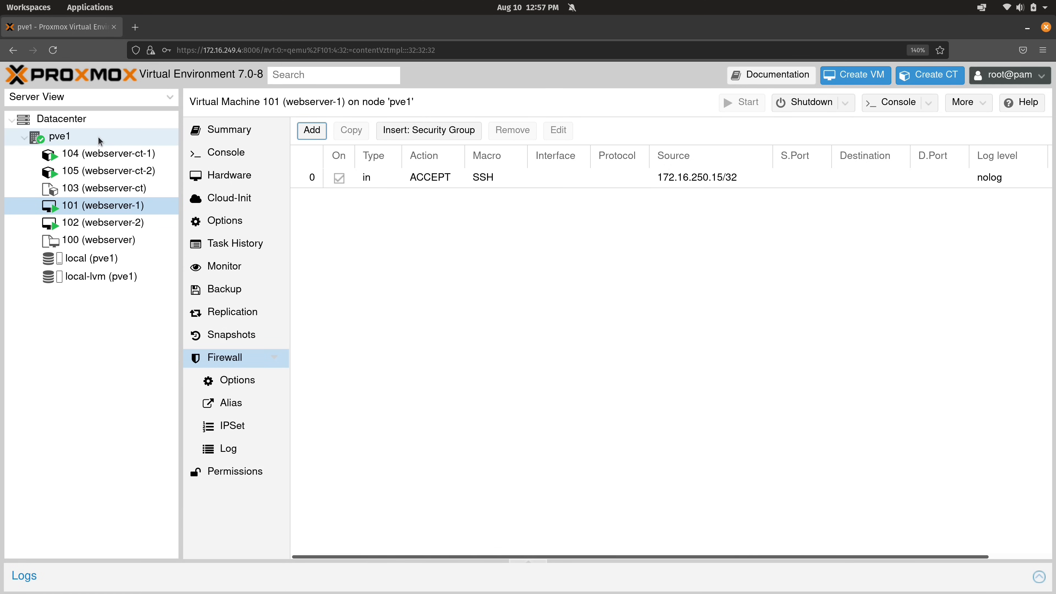
# Review the Datacenter firewall options, then return to the Datacenter firewall rules
pyautogui.click(77, 123)
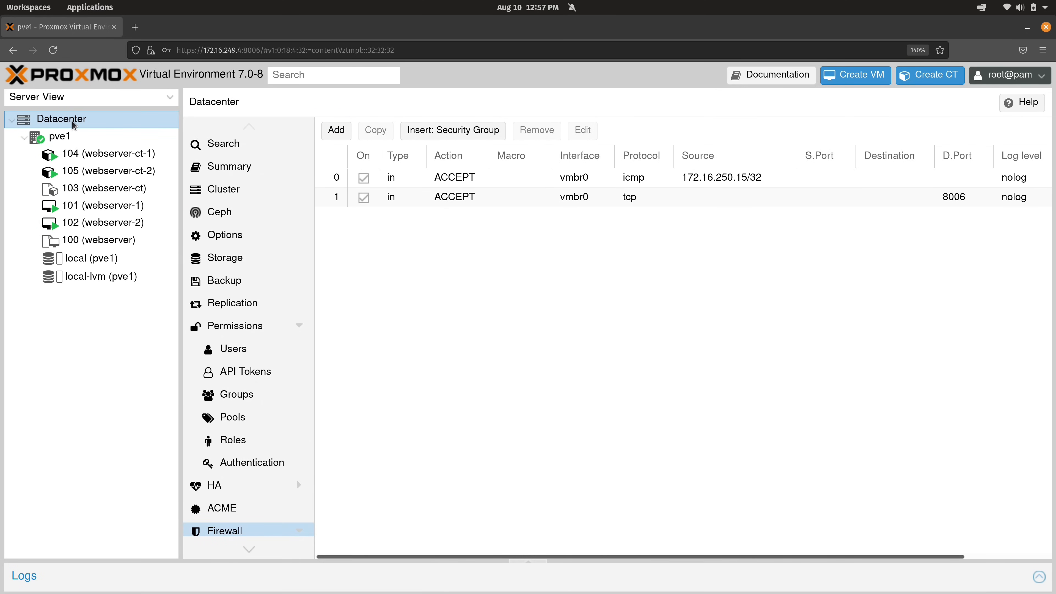
pyautogui.scroll(-3, 248, 466)
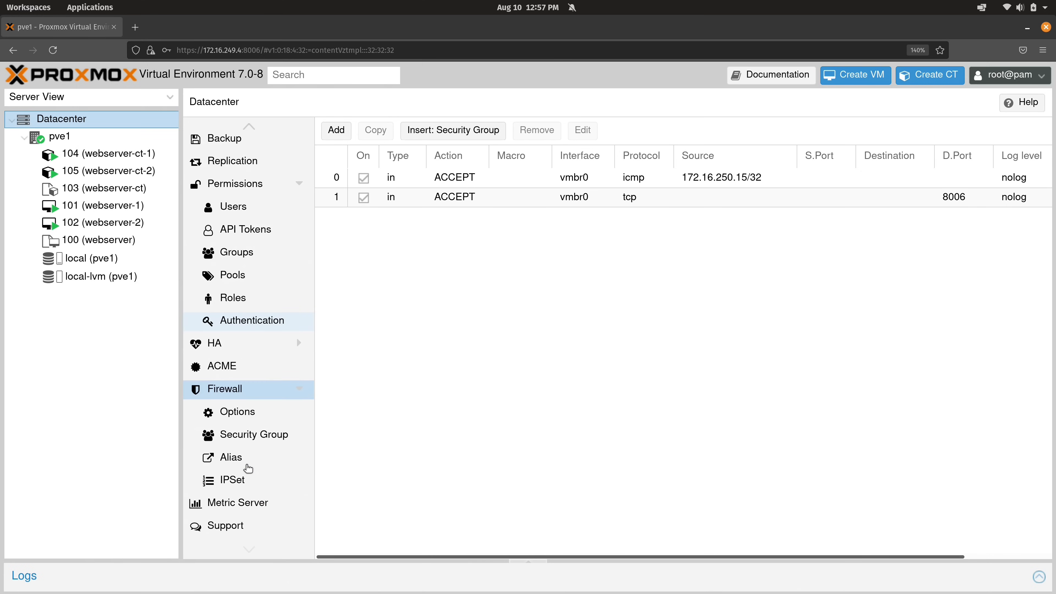
pyautogui.click(234, 414)
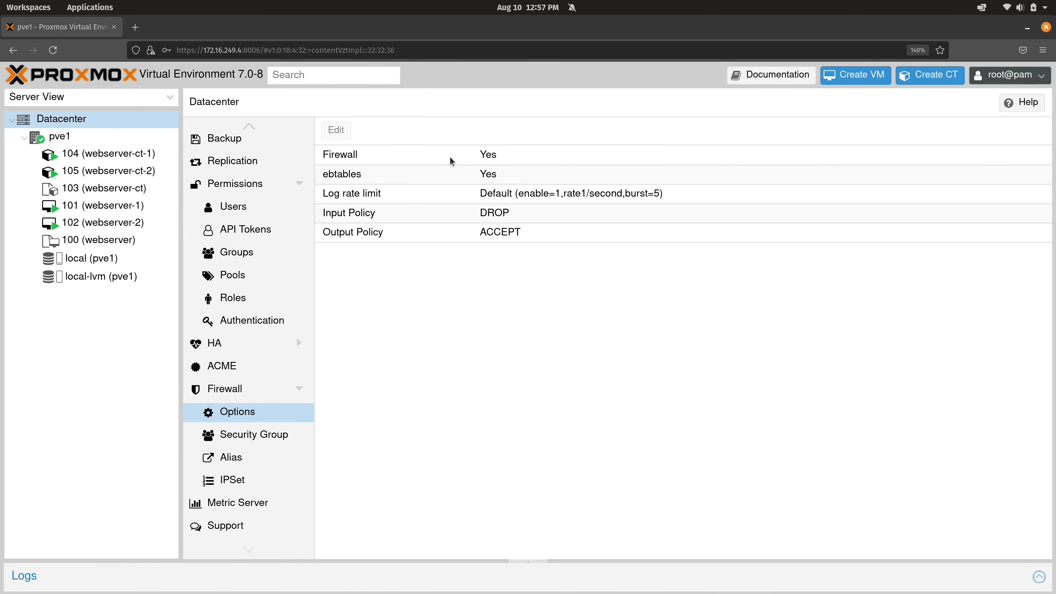
pyautogui.click(223, 393)
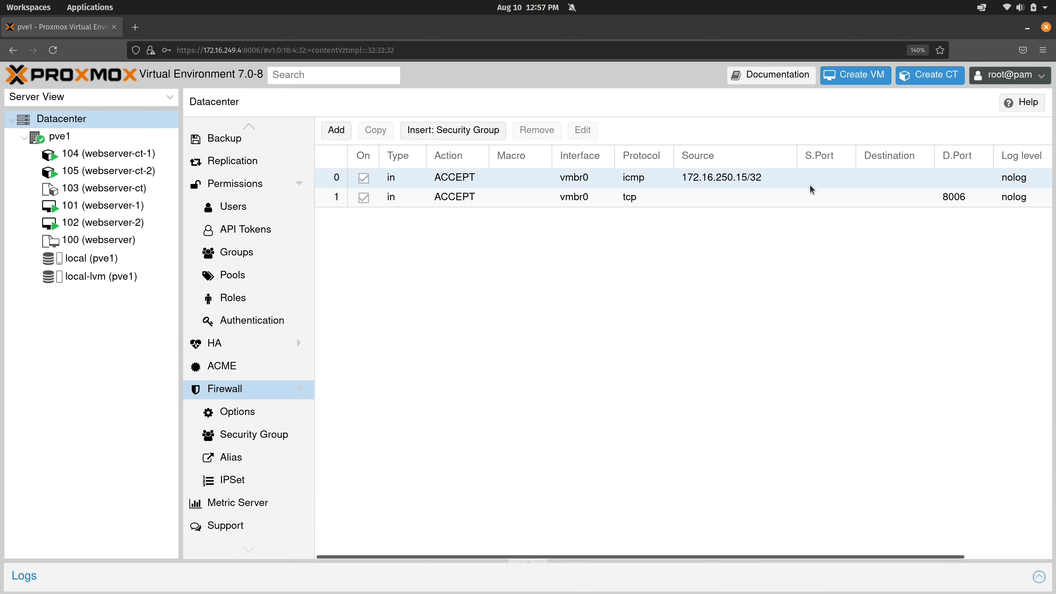
# Inspect the icmp and tcp port 8006 ACCEPT rules, recheck options, then show pve1's rules
pyautogui.click(649, 183)
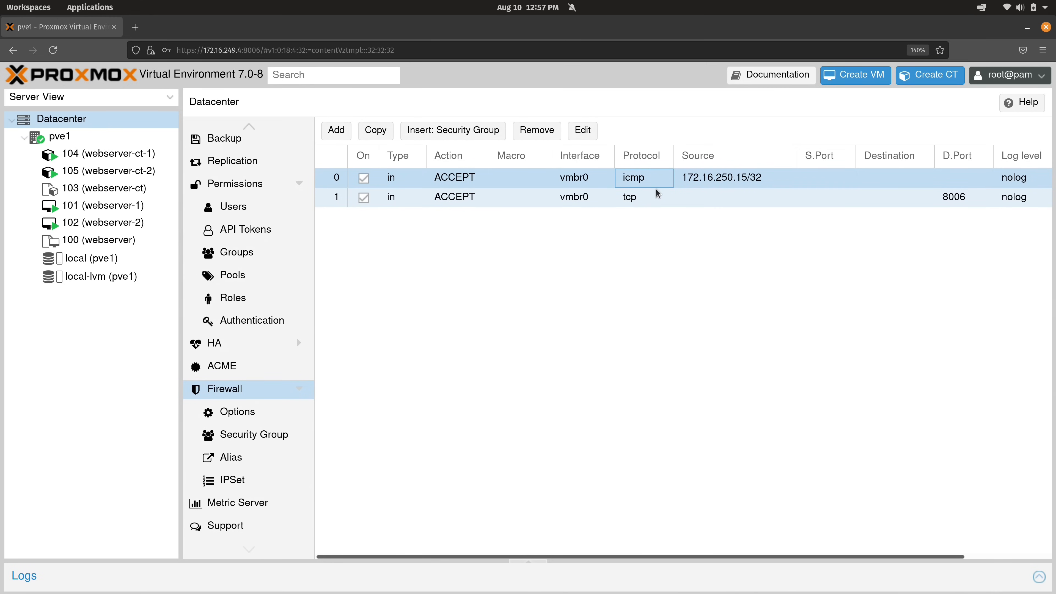
pyautogui.click(657, 203)
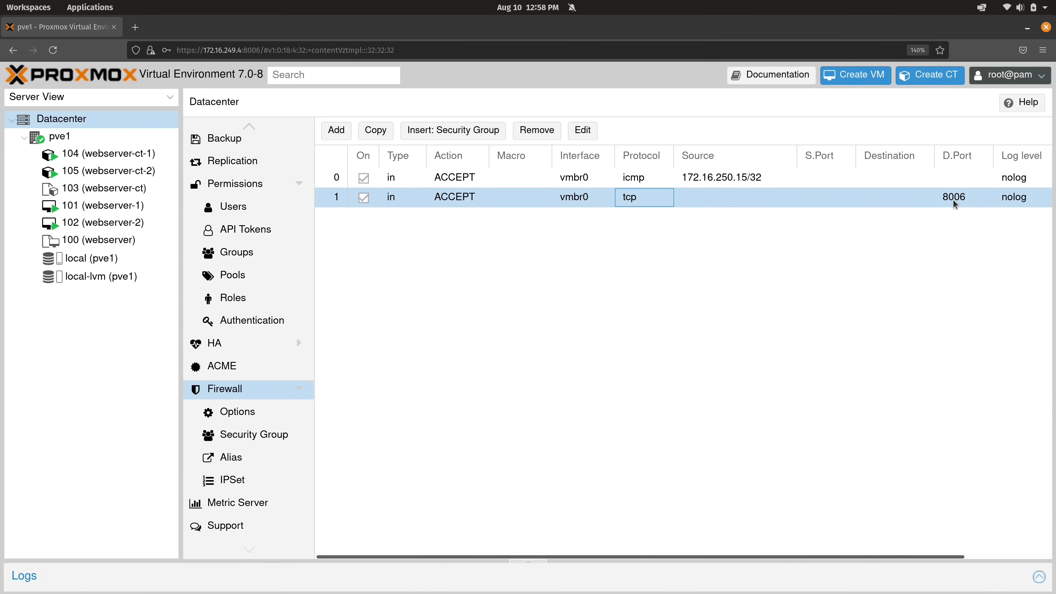
pyautogui.click(266, 418)
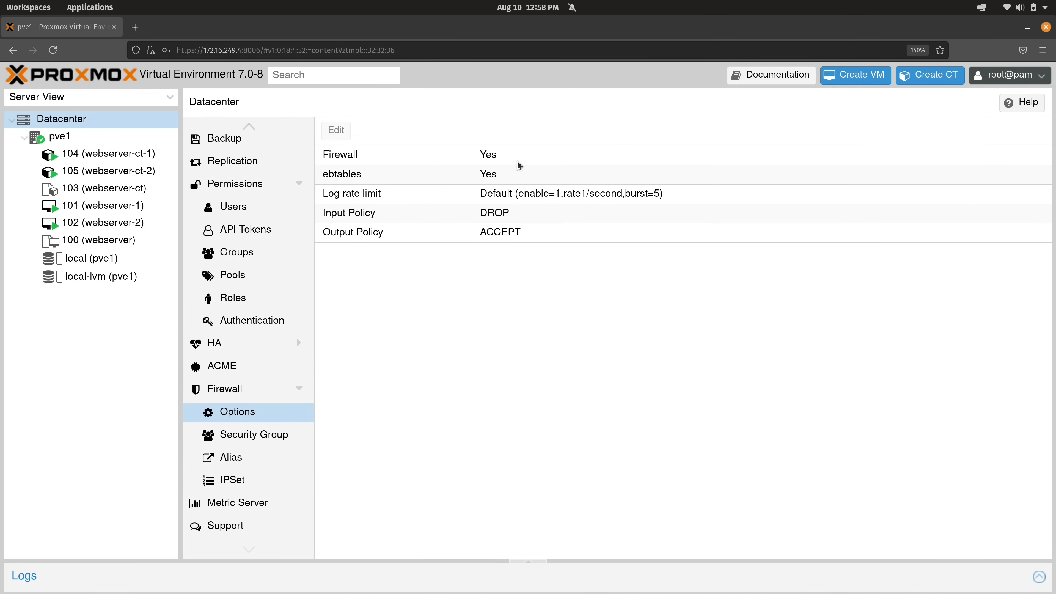
pyautogui.click(105, 138)
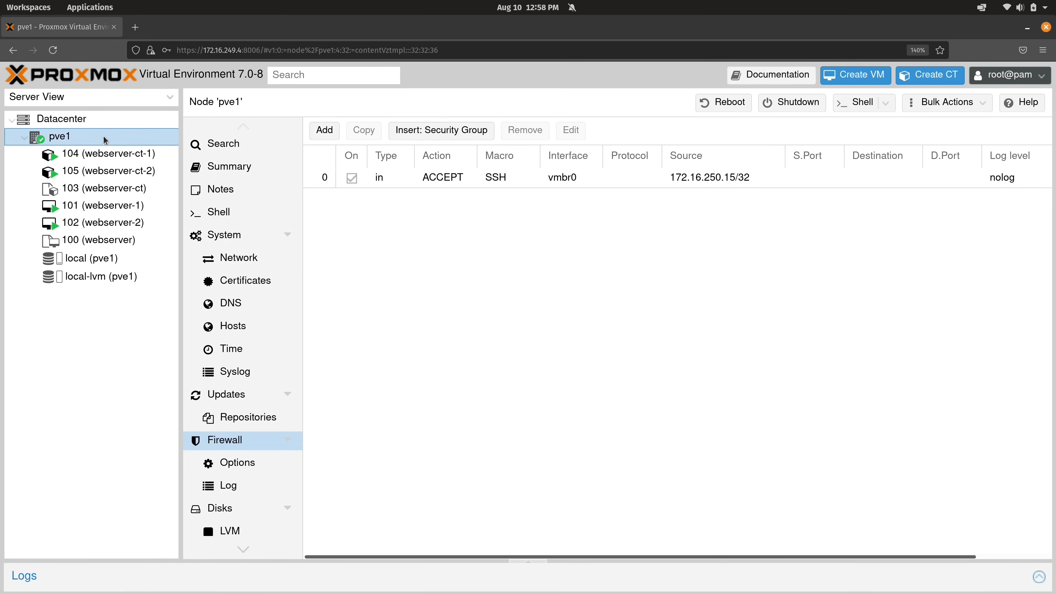
# Check firewall options on pve1, container 104 and VM 101, ending on VM 101's rules
pyautogui.click(228, 464)
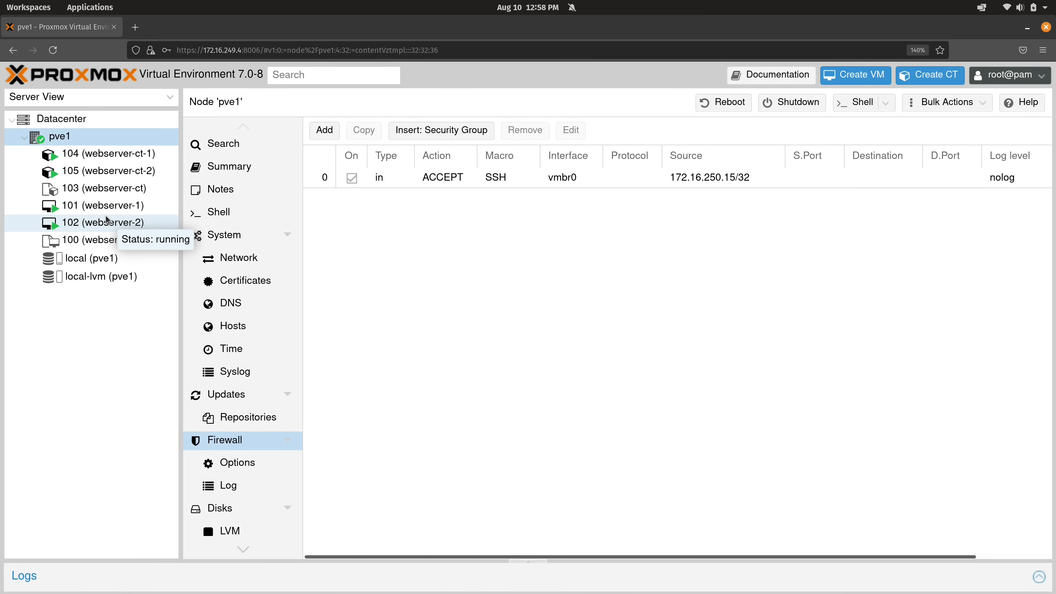
pyautogui.click(106, 158)
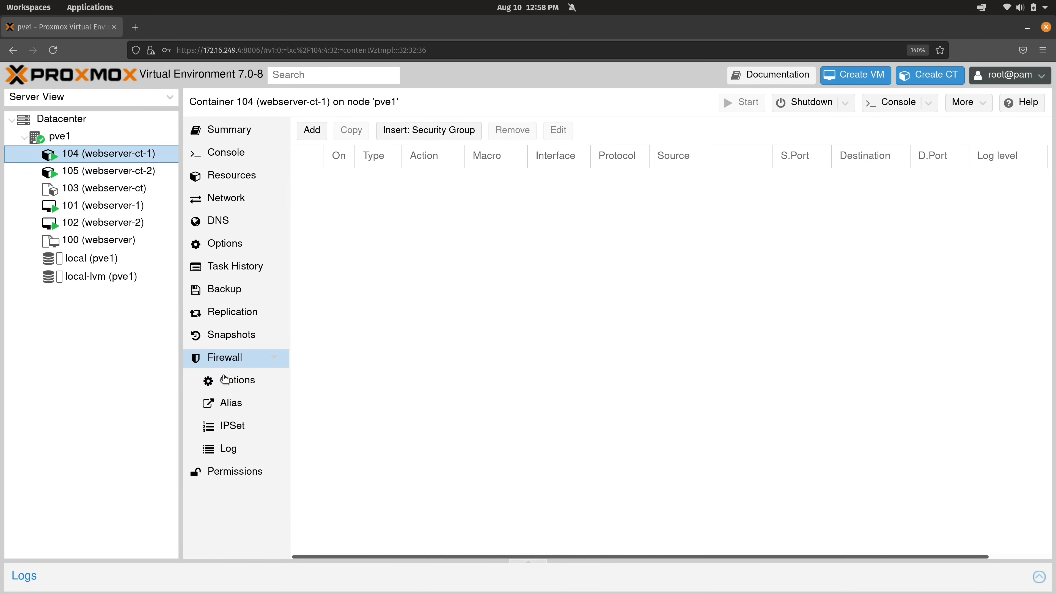
pyautogui.click(230, 380)
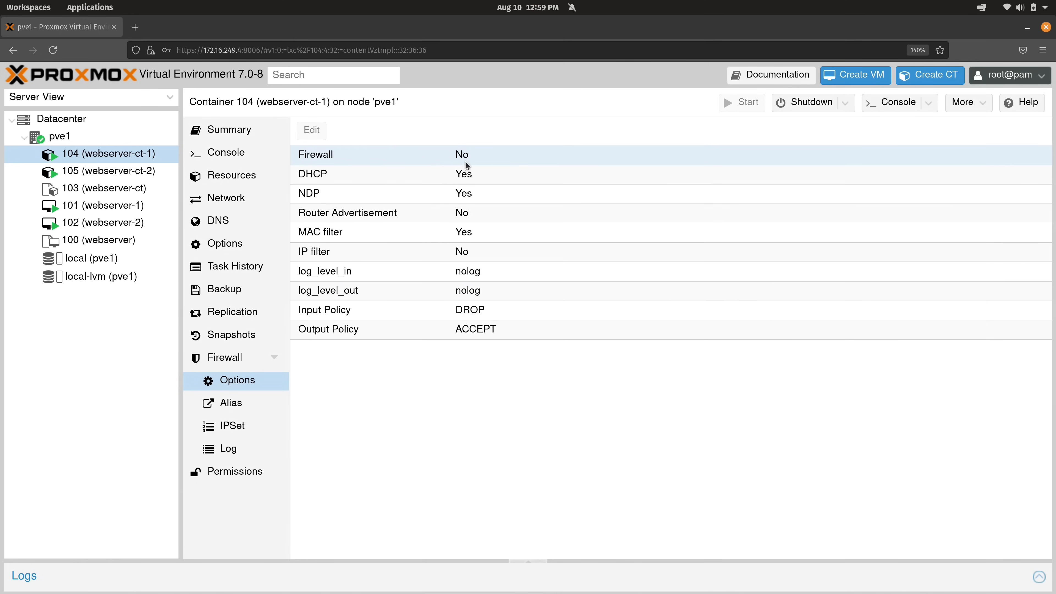
pyautogui.click(125, 206)
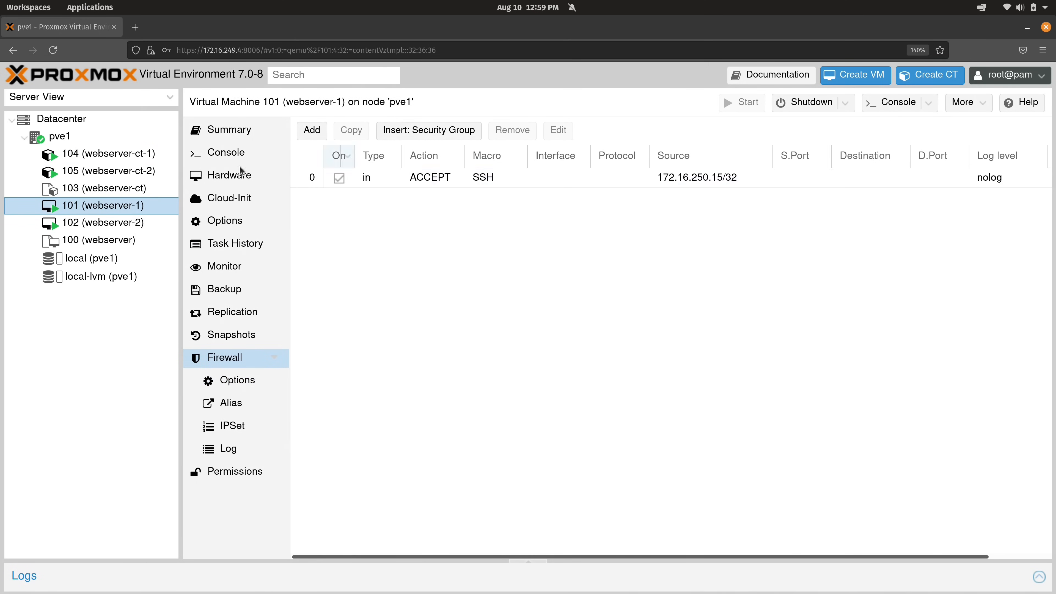
pyautogui.click(233, 380)
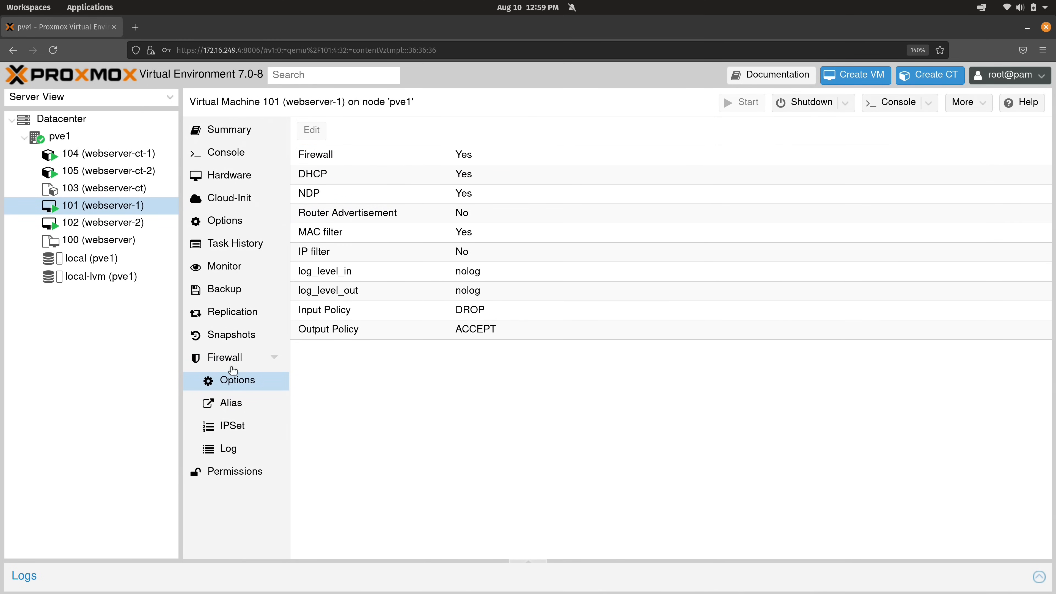
pyautogui.click(227, 362)
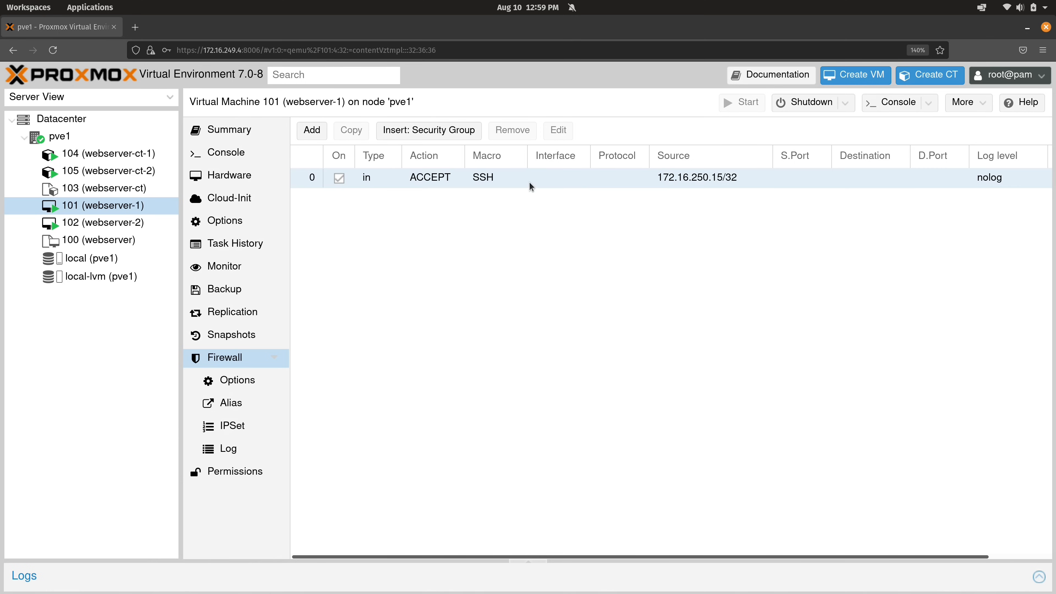